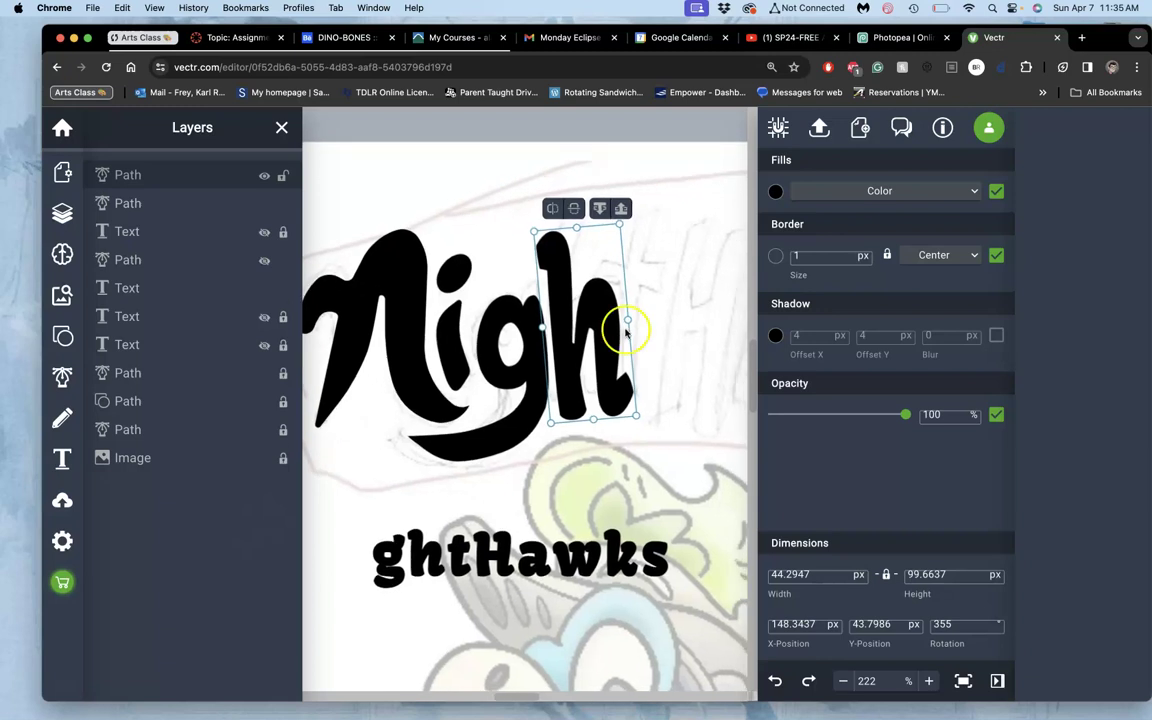
# Narrow the letter h slightly to a width of about 43.6 px.
pyautogui.moveTo(628, 320); pyautogui.dragTo(627, 319)
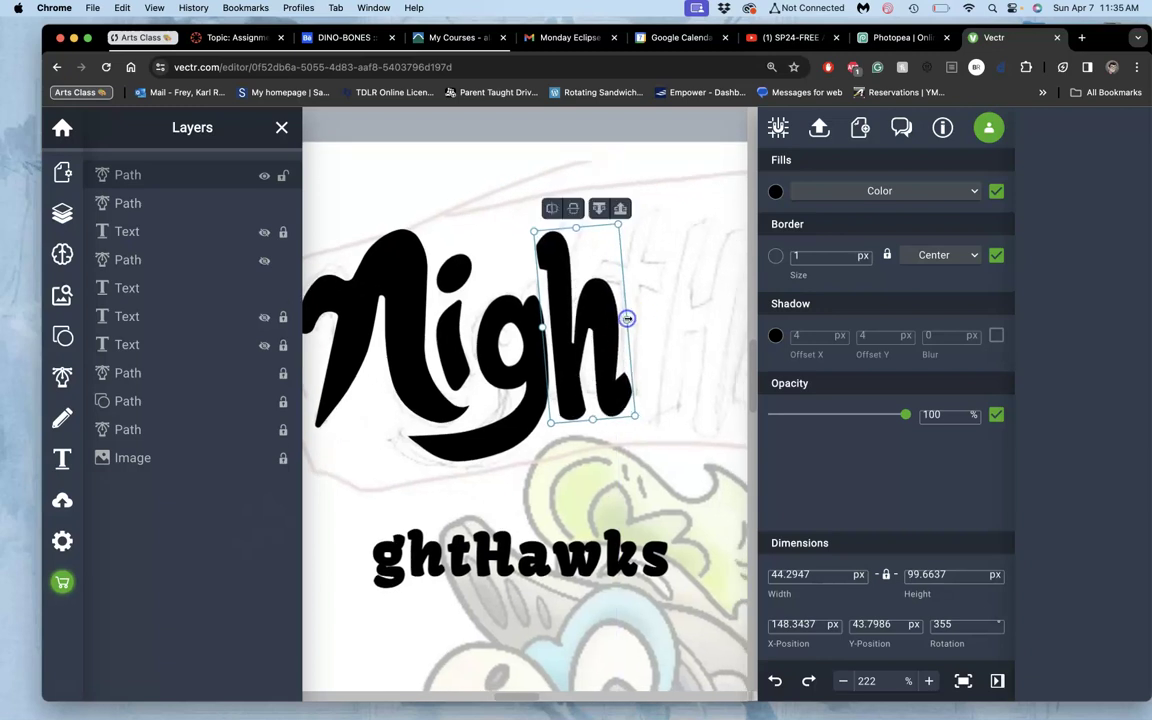
pyautogui.click(625, 323)
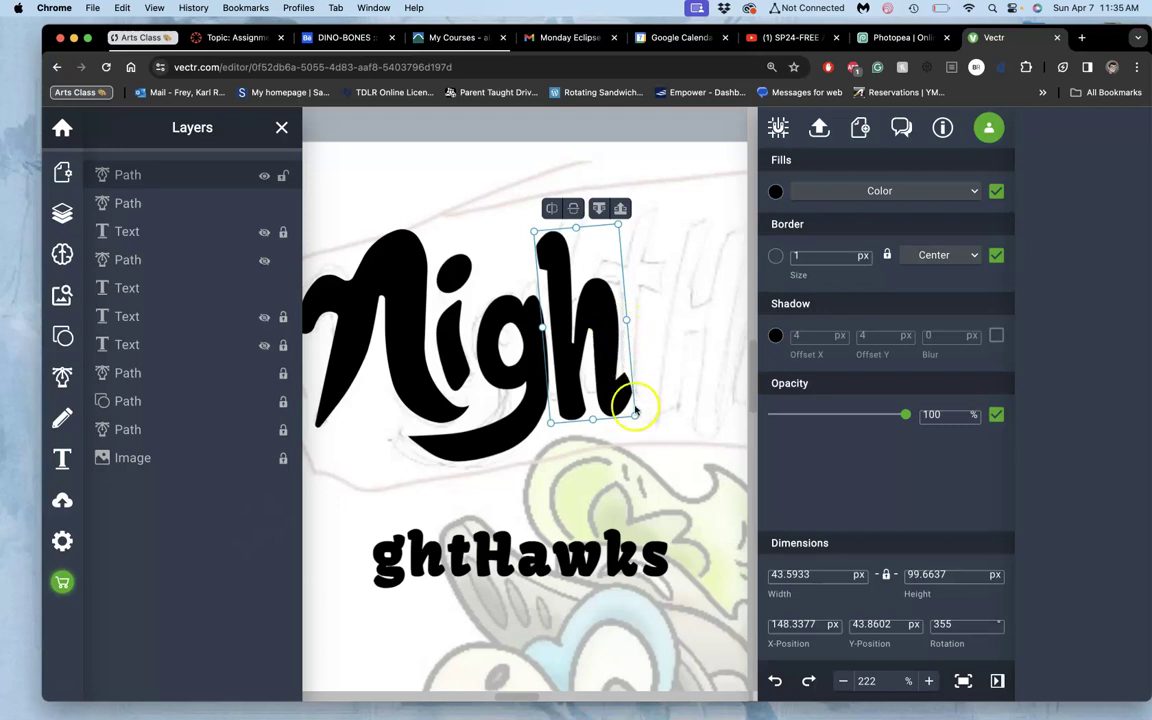
pyautogui.rightClick(608, 365)
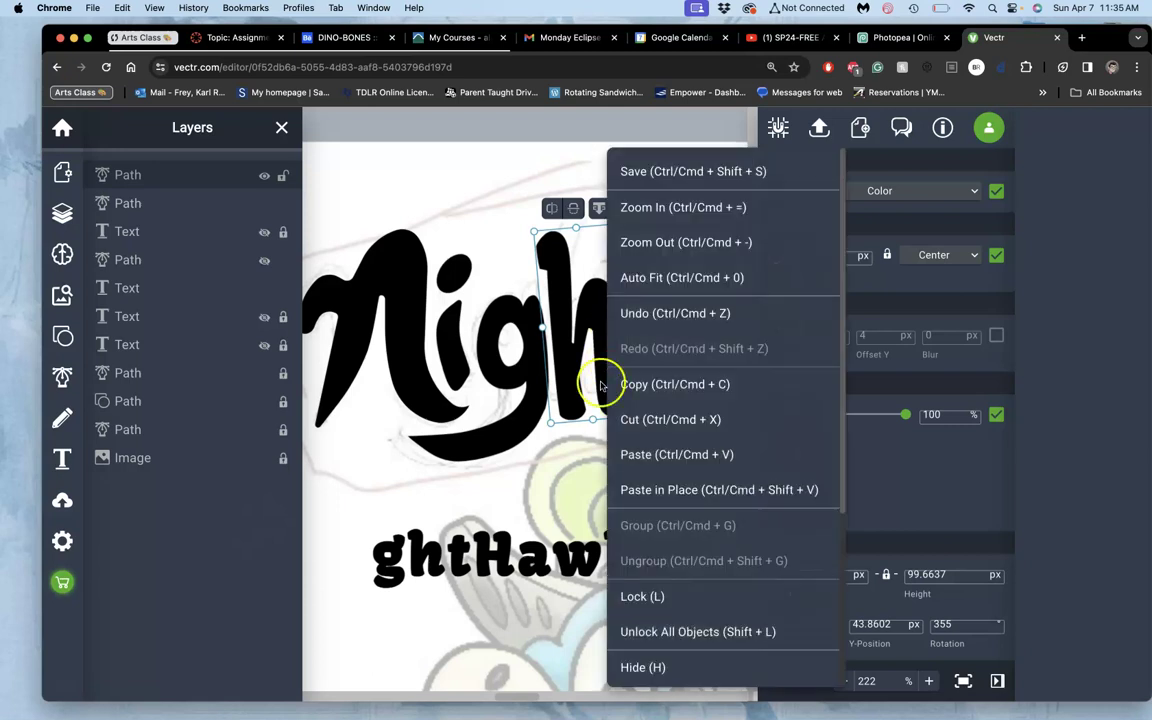
pyautogui.click(512, 424)
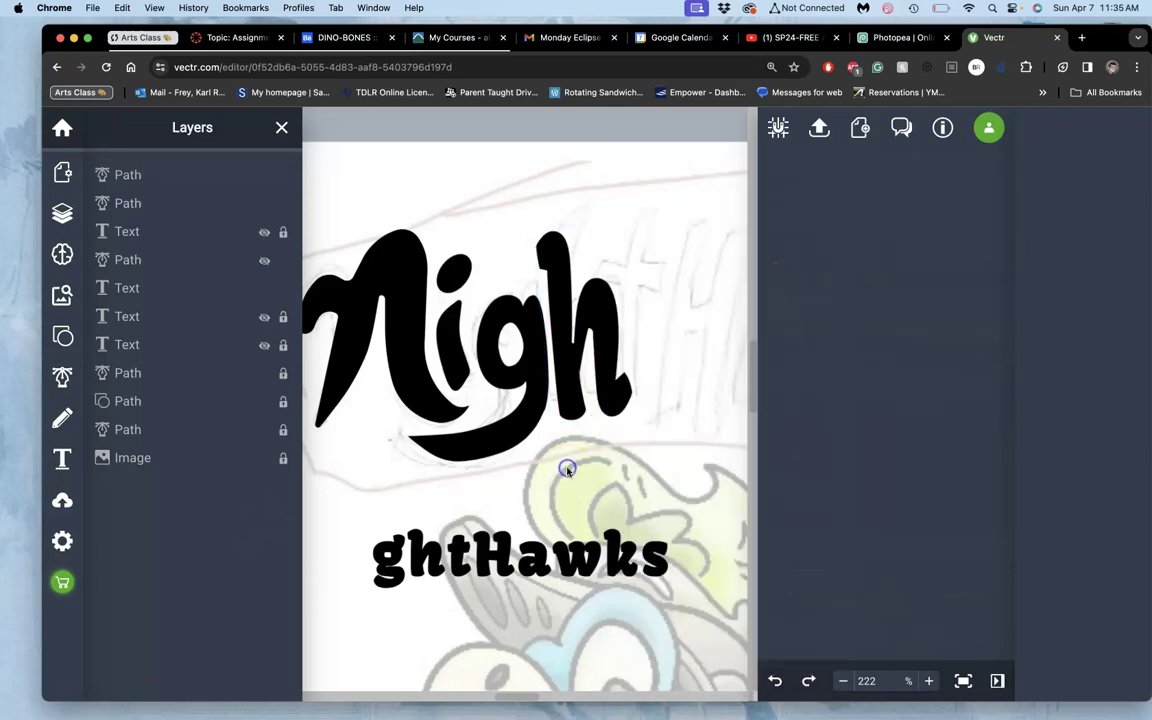
# Try to shift the lower points of the h's right leg together toward its left leg.
pyautogui.click(600, 318)
pyautogui.click(596, 313)
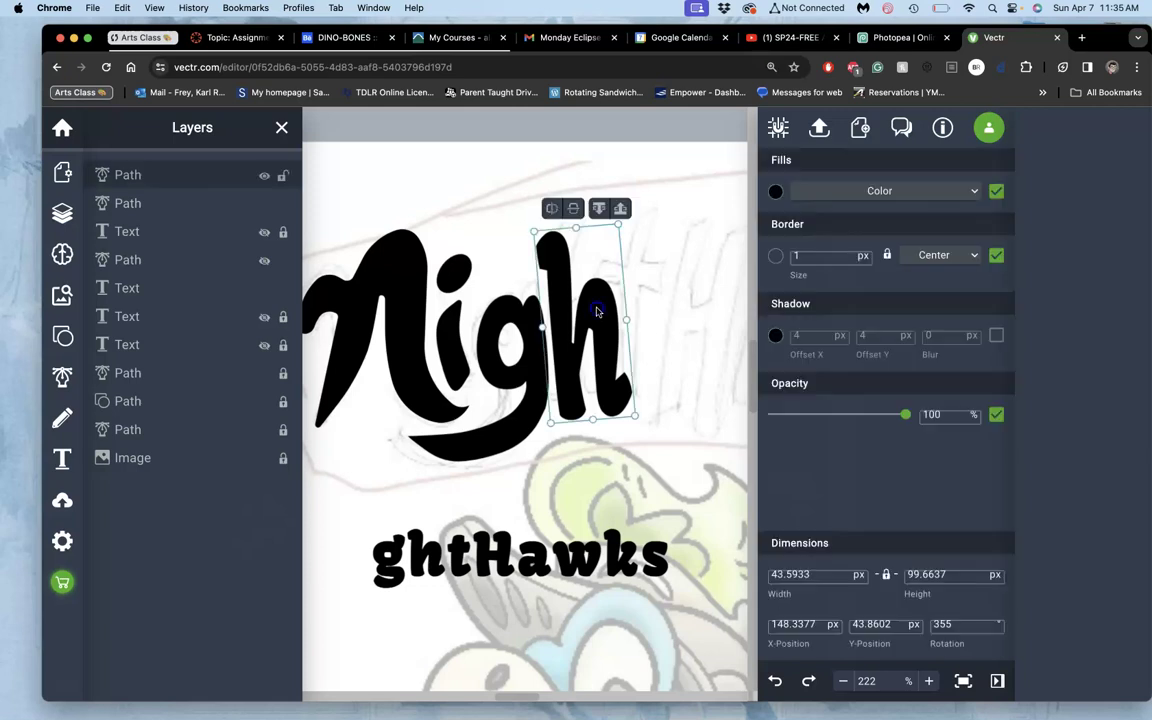
pyautogui.doubleClick(597, 312)
pyautogui.scroll(1, 588, 407)
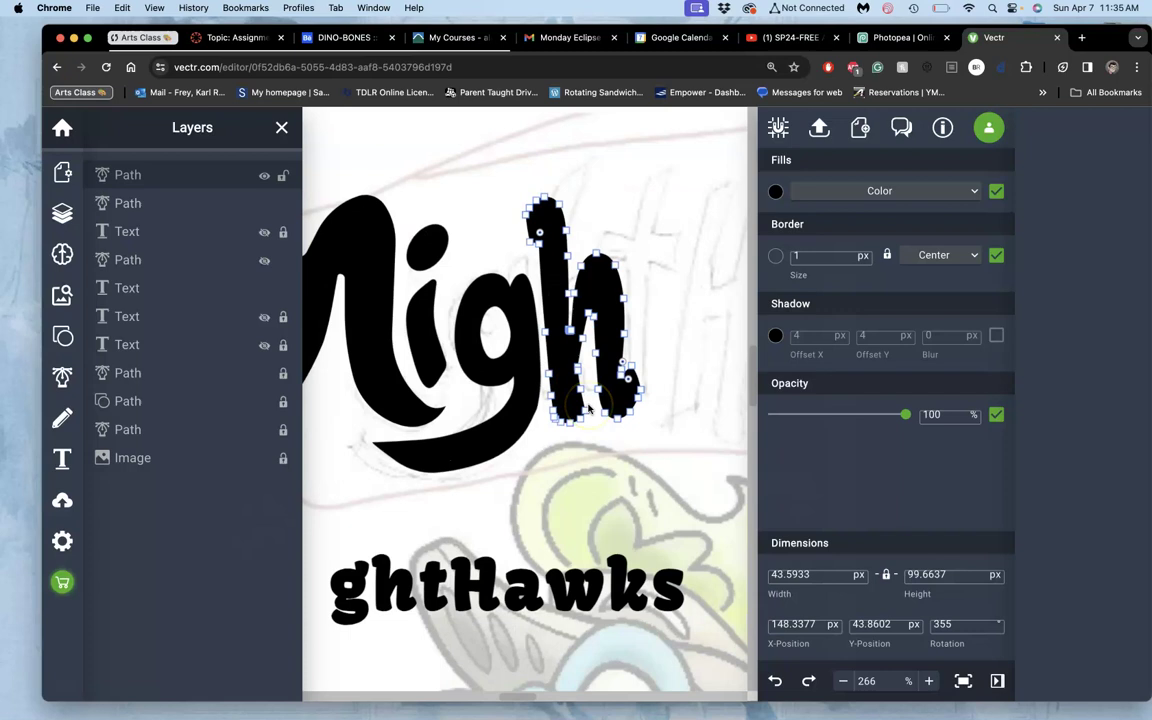
pyautogui.scroll(3, 588, 407)
pyautogui.hscroll(1, 588, 407)
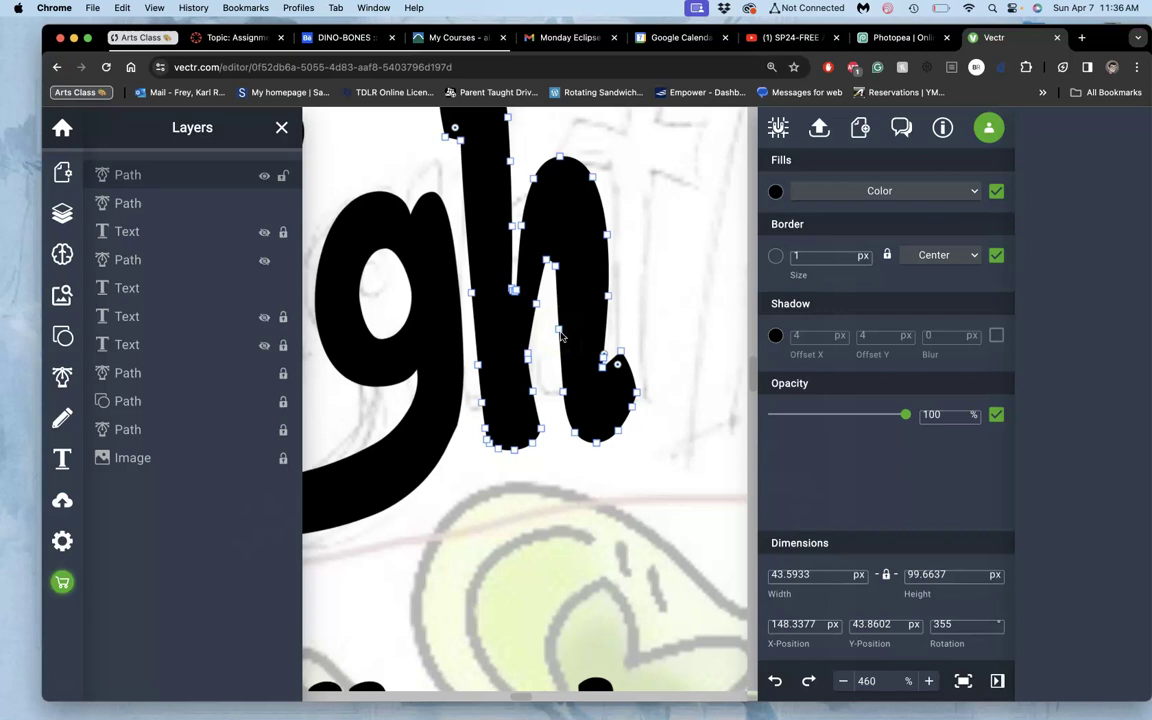
pyautogui.keyDown('shift'); pyautogui.click(608, 296); pyautogui.keyUp('shift')
pyautogui.moveTo(600, 356); pyautogui.dragTo(602, 362)
pyautogui.keyDown('shift'); pyautogui.click(620, 352); pyautogui.keyUp('shift')
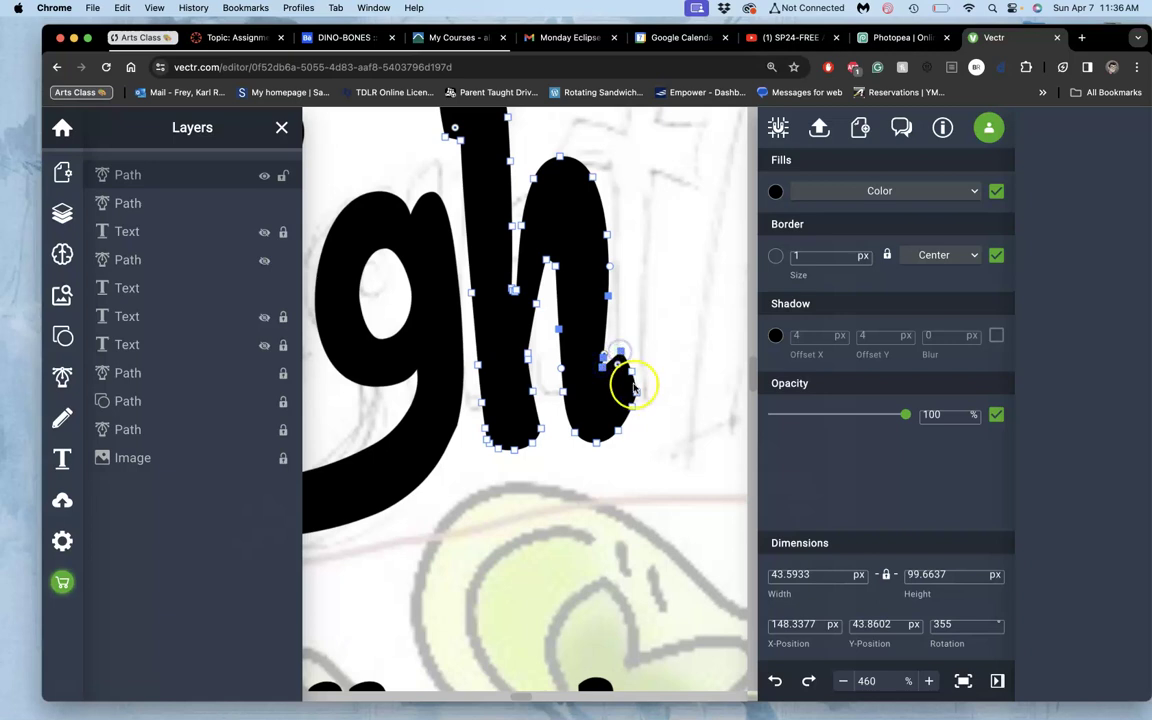
pyautogui.keyDown('shift'); pyautogui.click(637, 392); pyautogui.keyUp('shift')
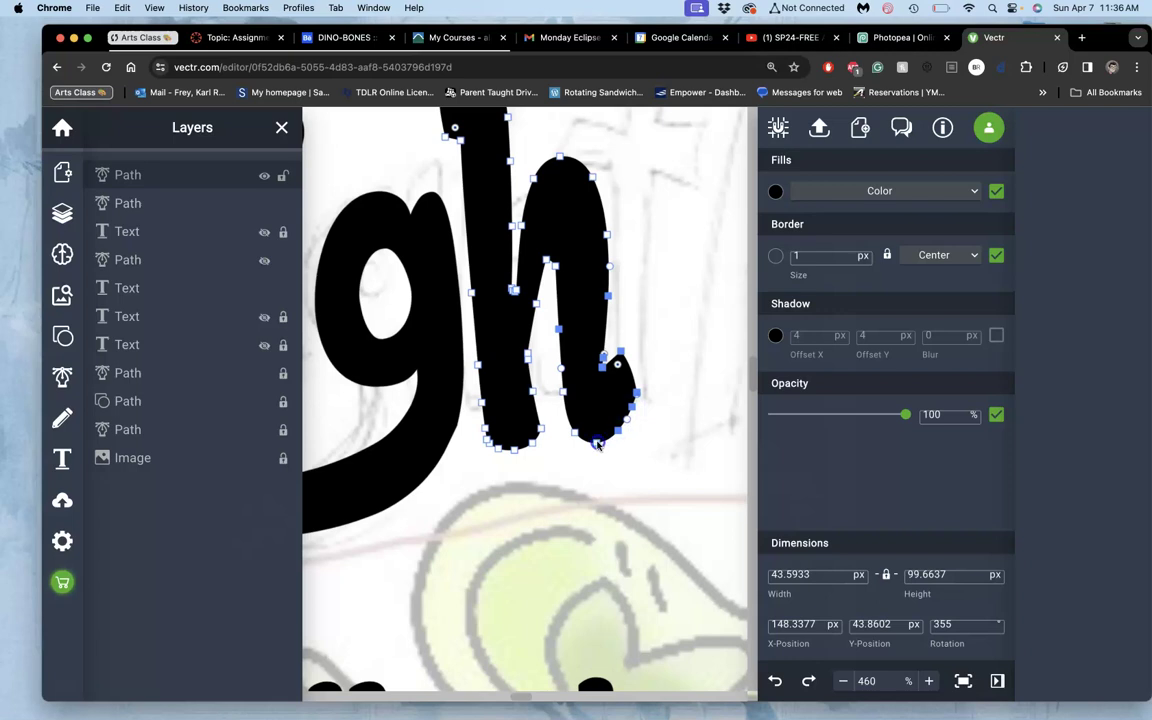
pyautogui.keyDown('shift'); pyautogui.click(563, 391); pyautogui.keyUp('shift')
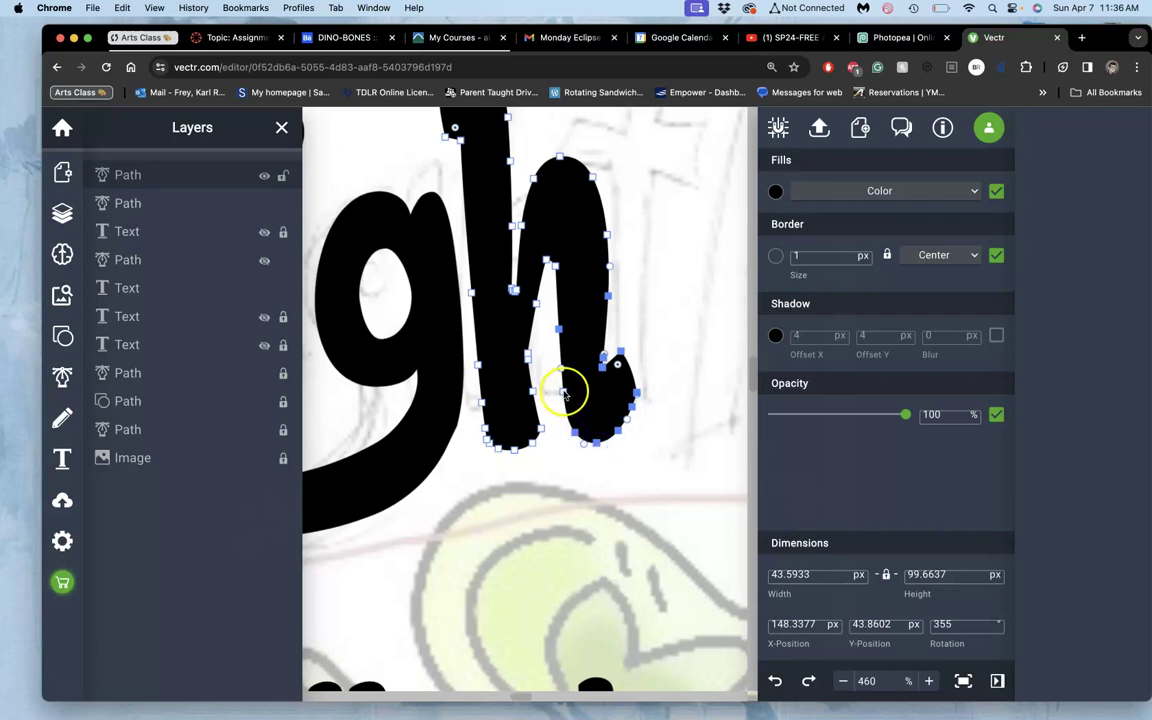
pyautogui.keyDown('shift'); pyautogui.click(563, 374); pyautogui.keyUp('shift')
pyautogui.moveTo(562, 393); pyautogui.dragTo(557, 434)
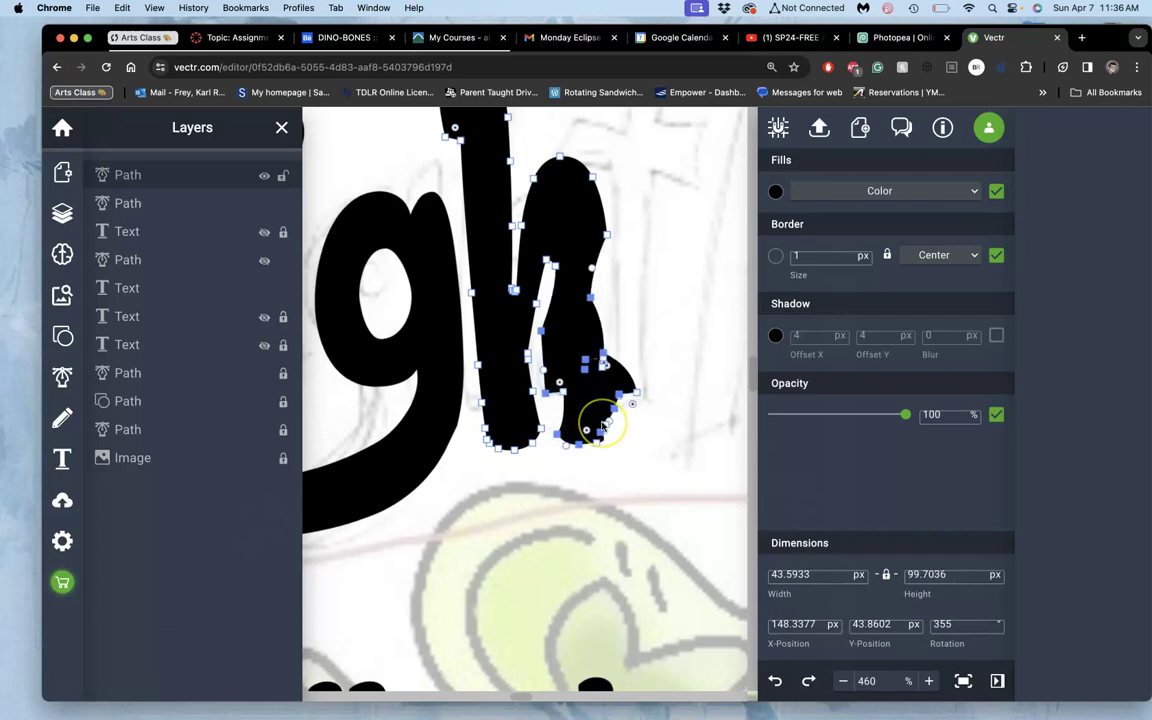
pyautogui.press('super+z')
pyautogui.click(638, 448)
pyautogui.click(611, 380)
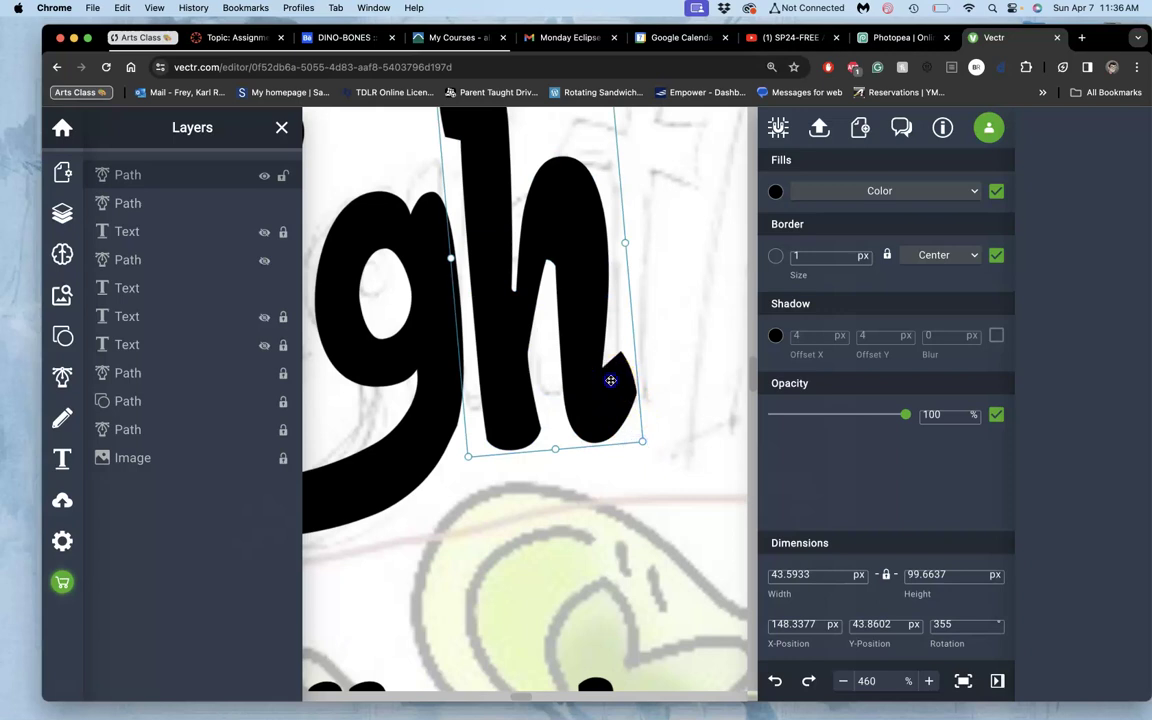
# Edit the h's path and move the lower inner points of its right leg toward the left leg, widening the foot.
pyautogui.doubleClick(586, 334)
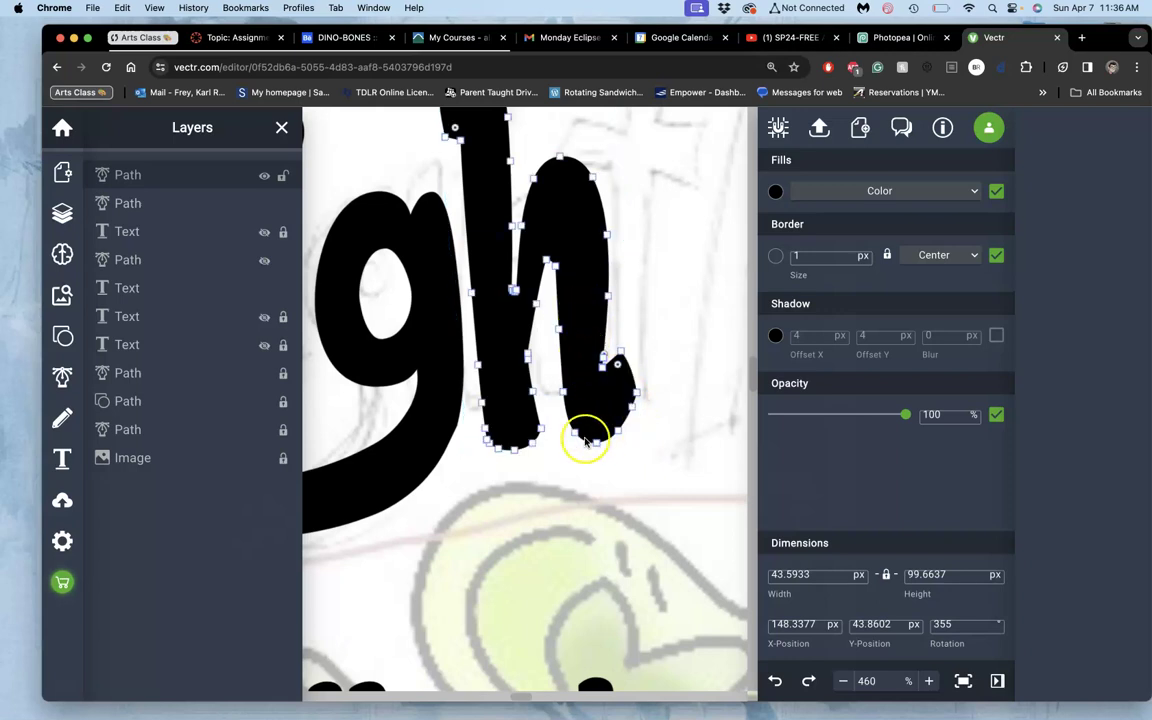
pyautogui.moveTo(576, 434); pyautogui.dragTo(565, 433)
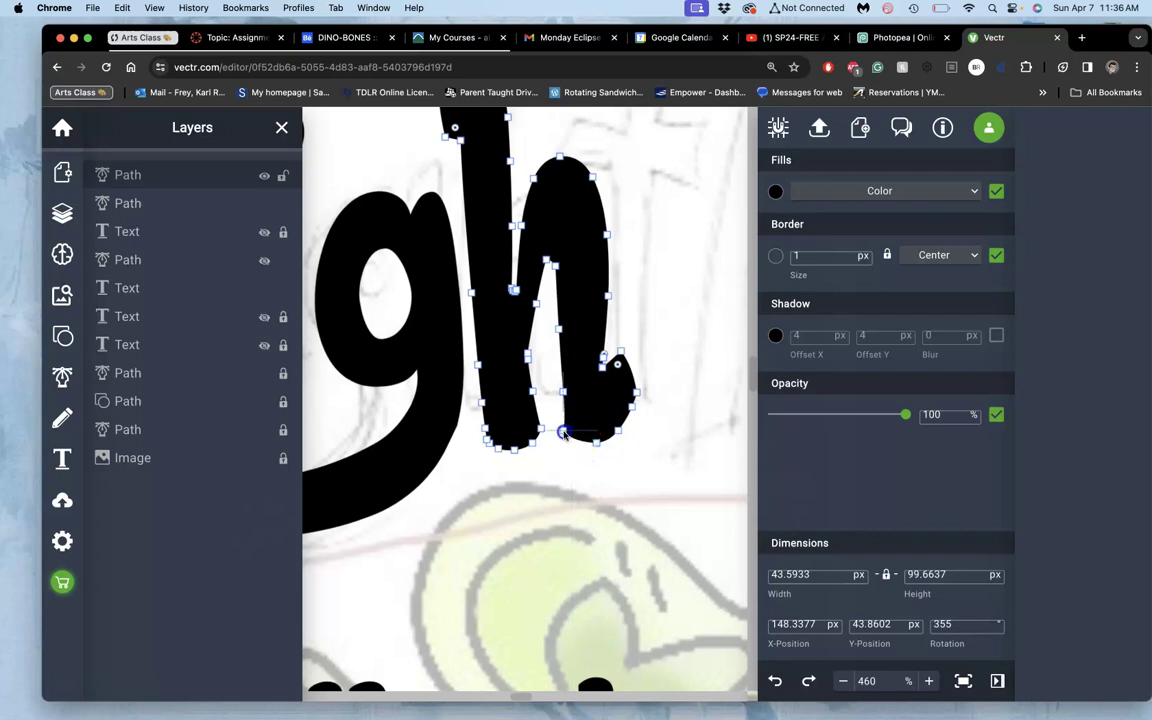
pyautogui.click(557, 391)
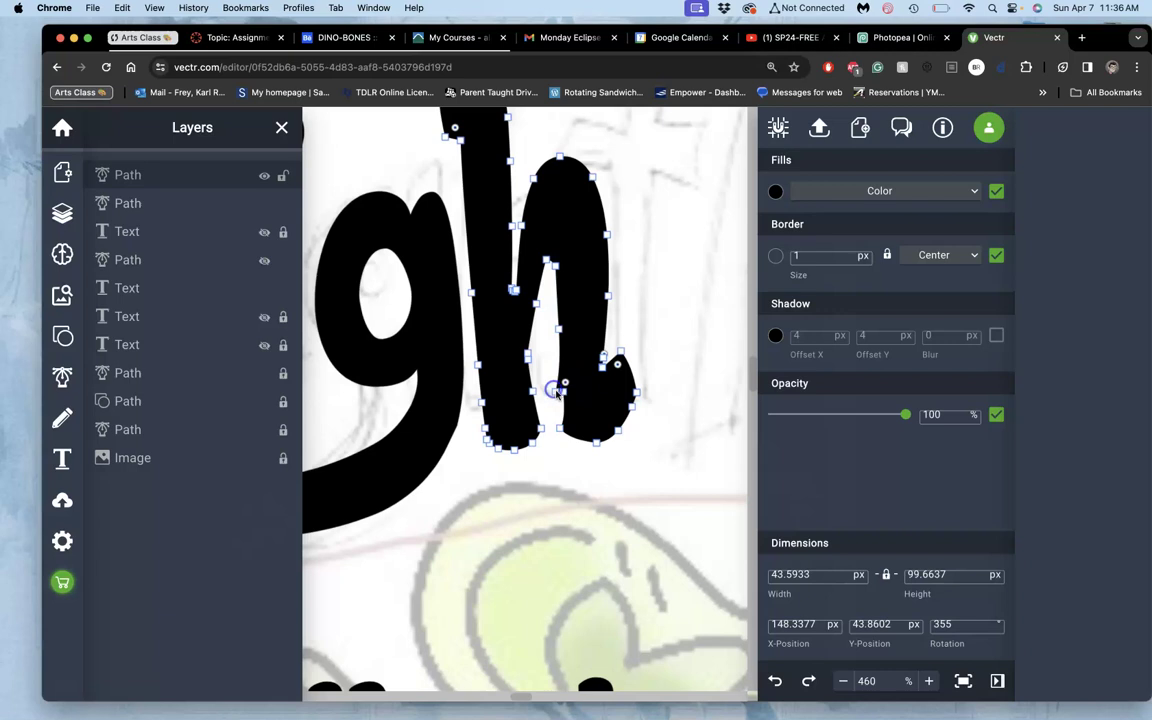
pyautogui.moveTo(557, 391); pyautogui.dragTo(557, 408)
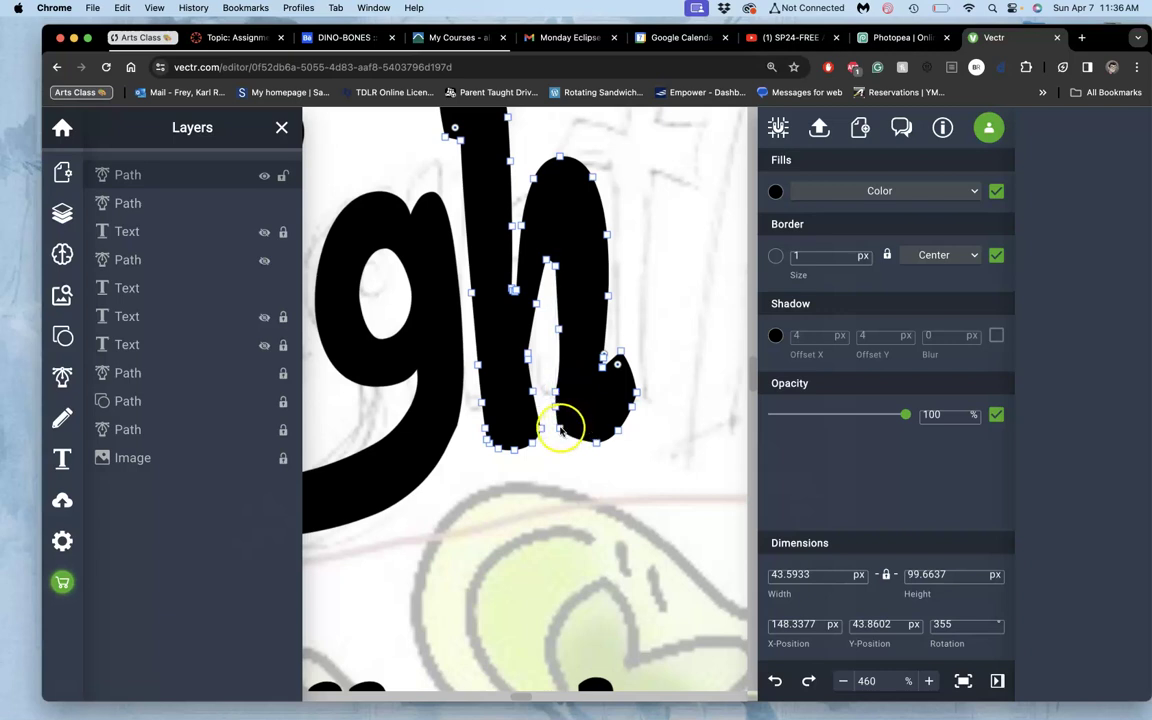
pyautogui.moveTo(560, 430); pyautogui.dragTo(560, 428)
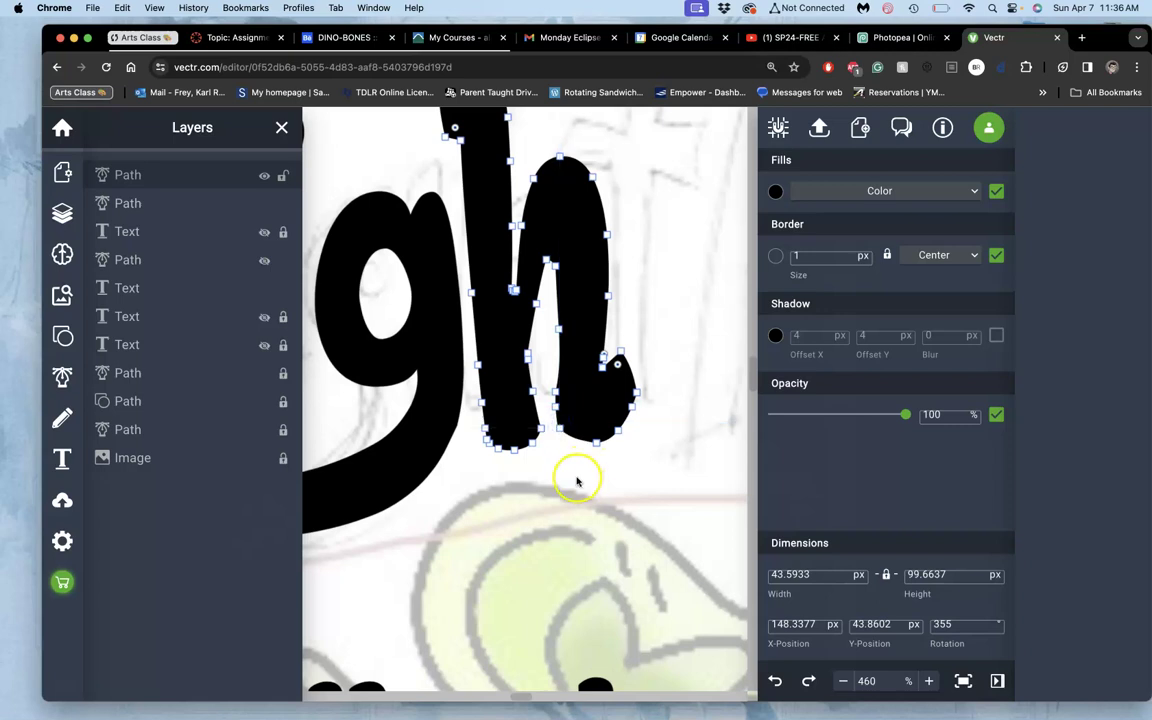
# Move the middle inner point of the h's right leg inward and delete the extra point near its foot.
pyautogui.scroll(1, 575, 477)
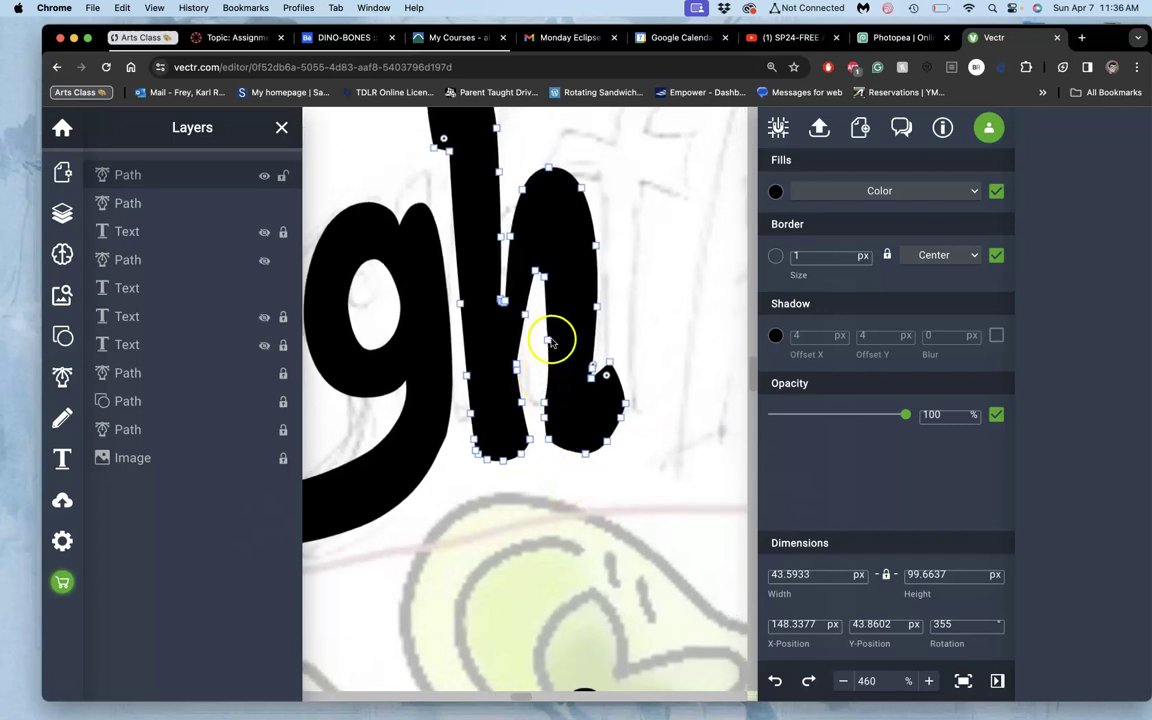
pyautogui.moveTo(547, 340); pyautogui.dragTo(544, 418)
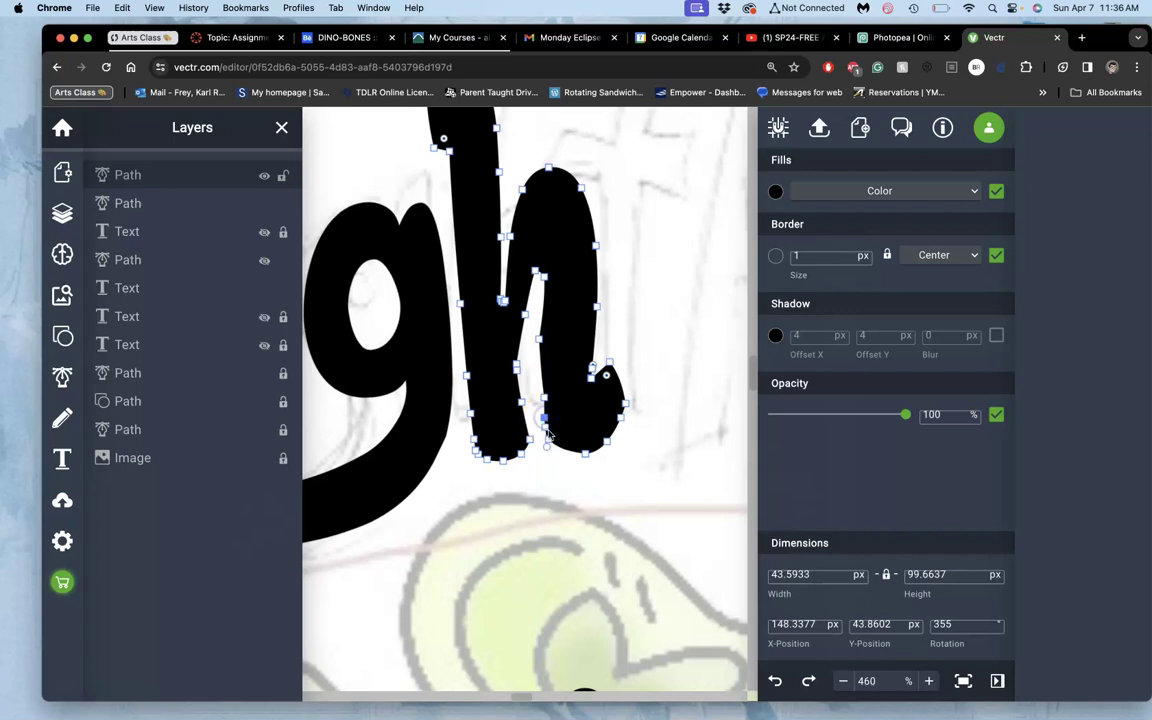
pyautogui.click(547, 434)
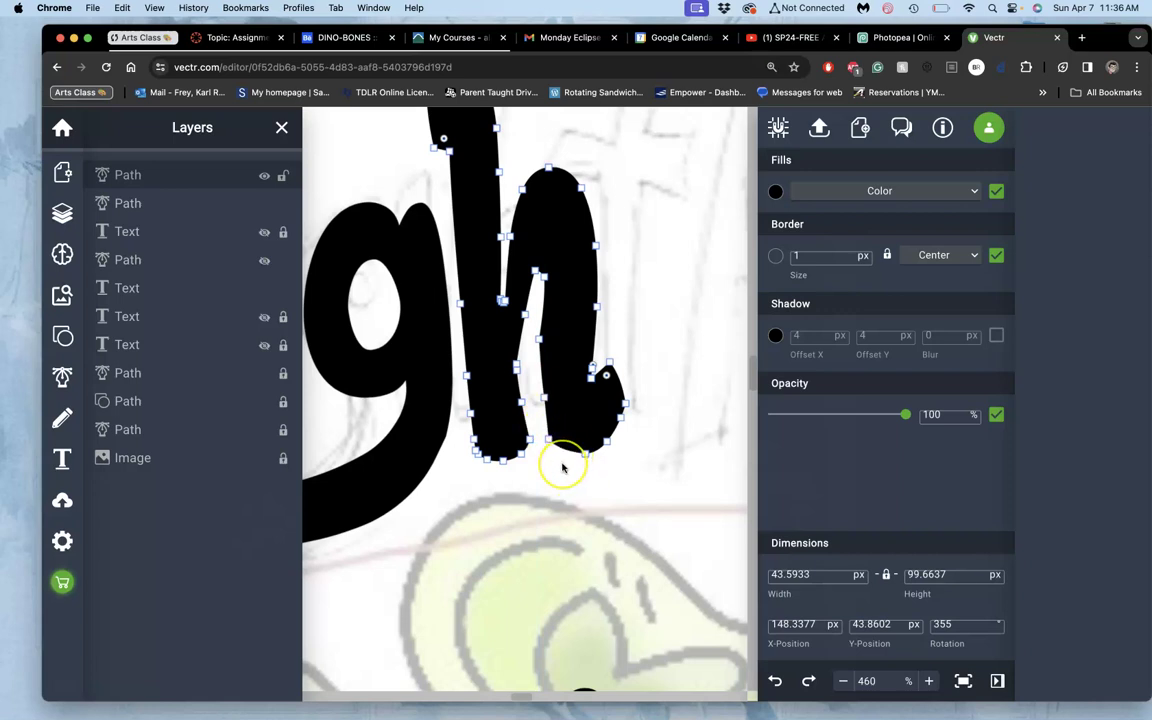
# Convert the curve points along the bottom of the h's right foot to corner points with straight edges.
pyautogui.scroll(1, 561, 466)
pyautogui.scroll(1, 561, 466)
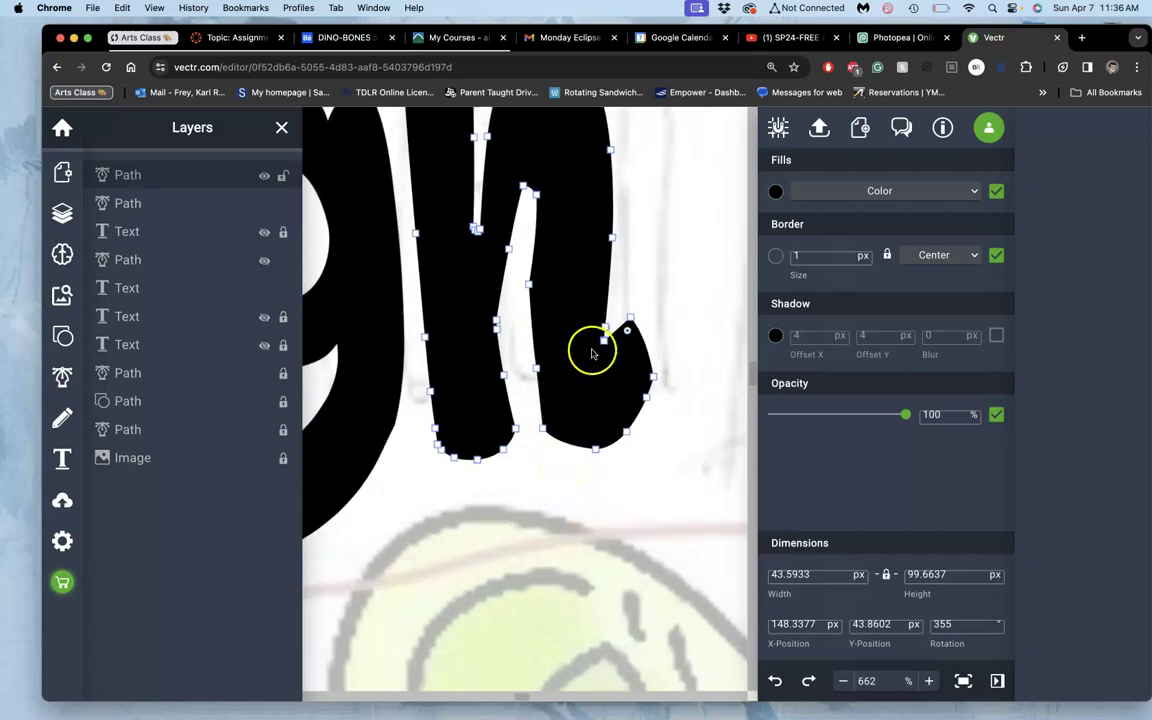
pyautogui.click(528, 285)
pyautogui.click(536, 369)
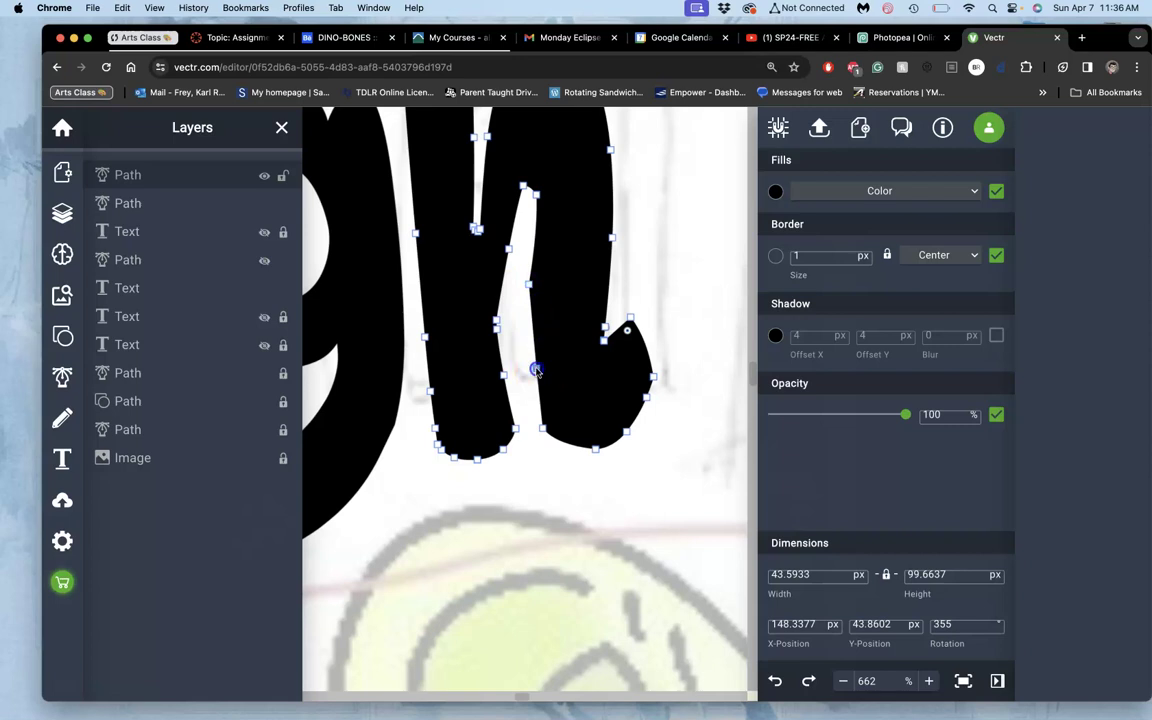
pyautogui.click(542, 427)
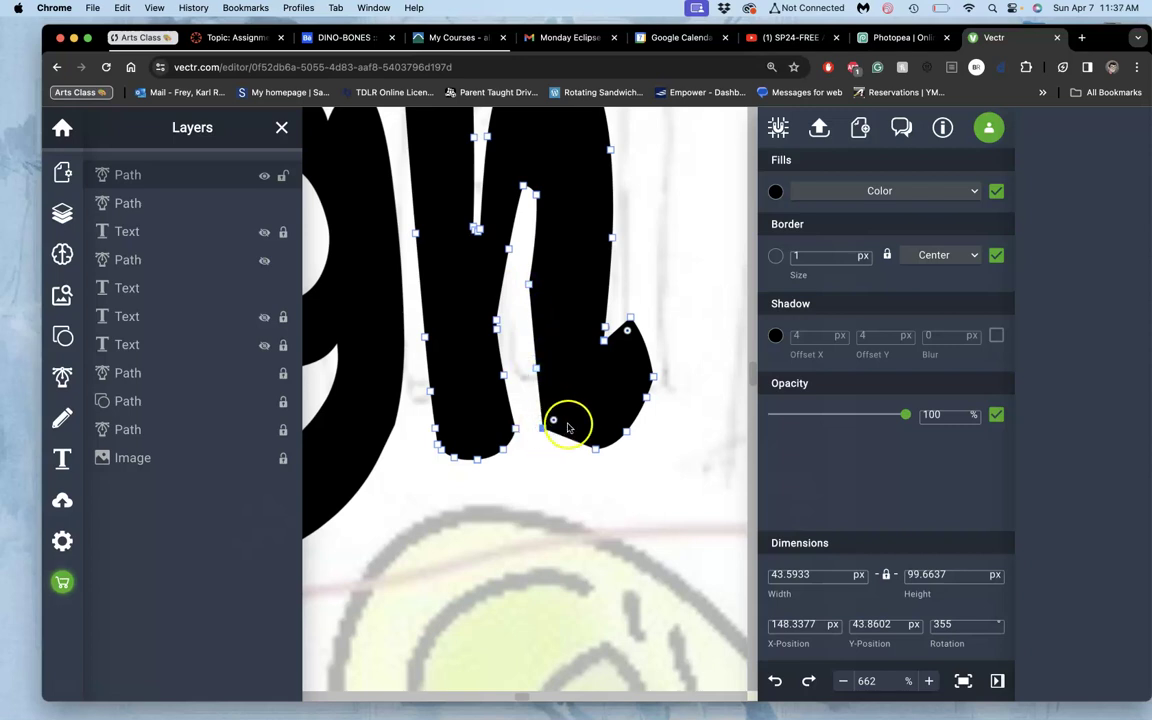
pyautogui.doubleClick(596, 451)
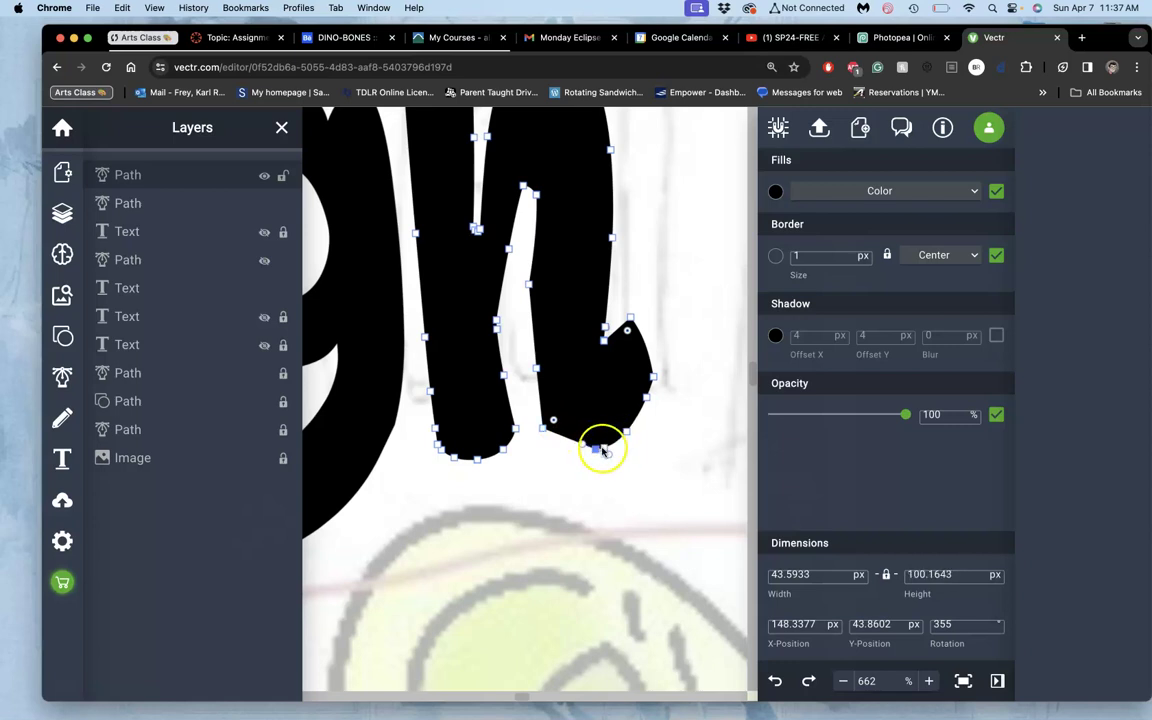
pyautogui.doubleClick(596, 452)
pyautogui.click(626, 432)
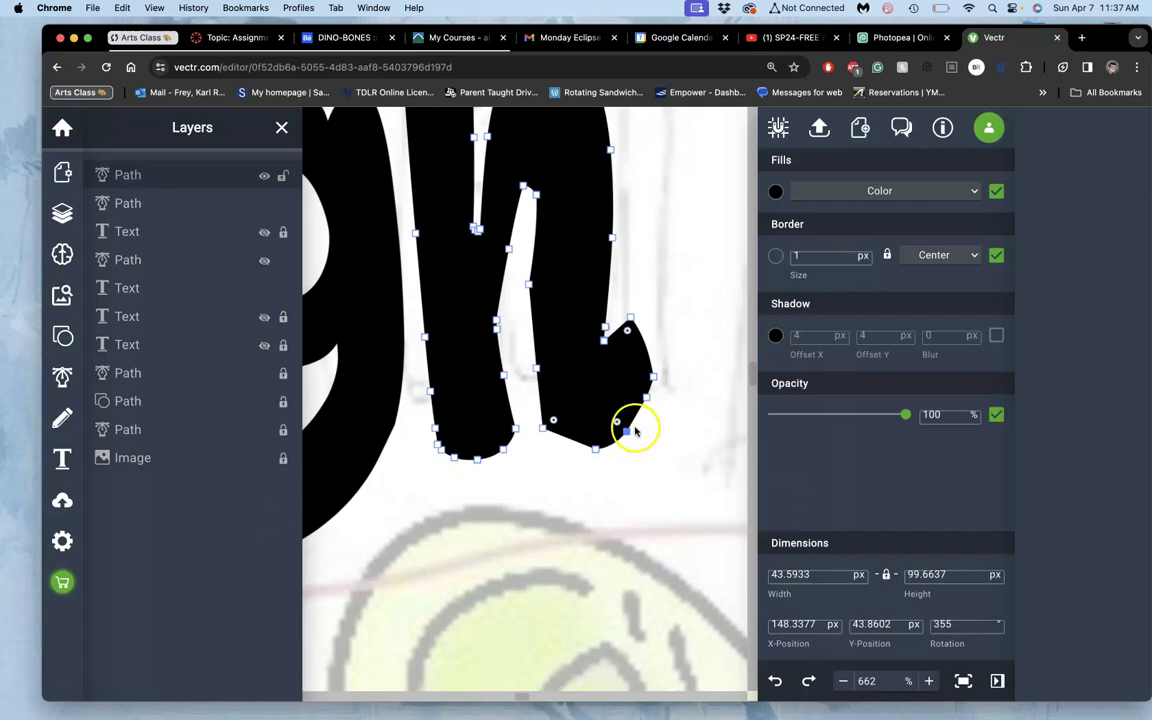
# Pull the bottom edge of the h's right foot down into a point and remove the leftover neighbouring point.
pyautogui.moveTo(594, 450); pyautogui.dragTo(572, 464)
pyautogui.press('super+z')
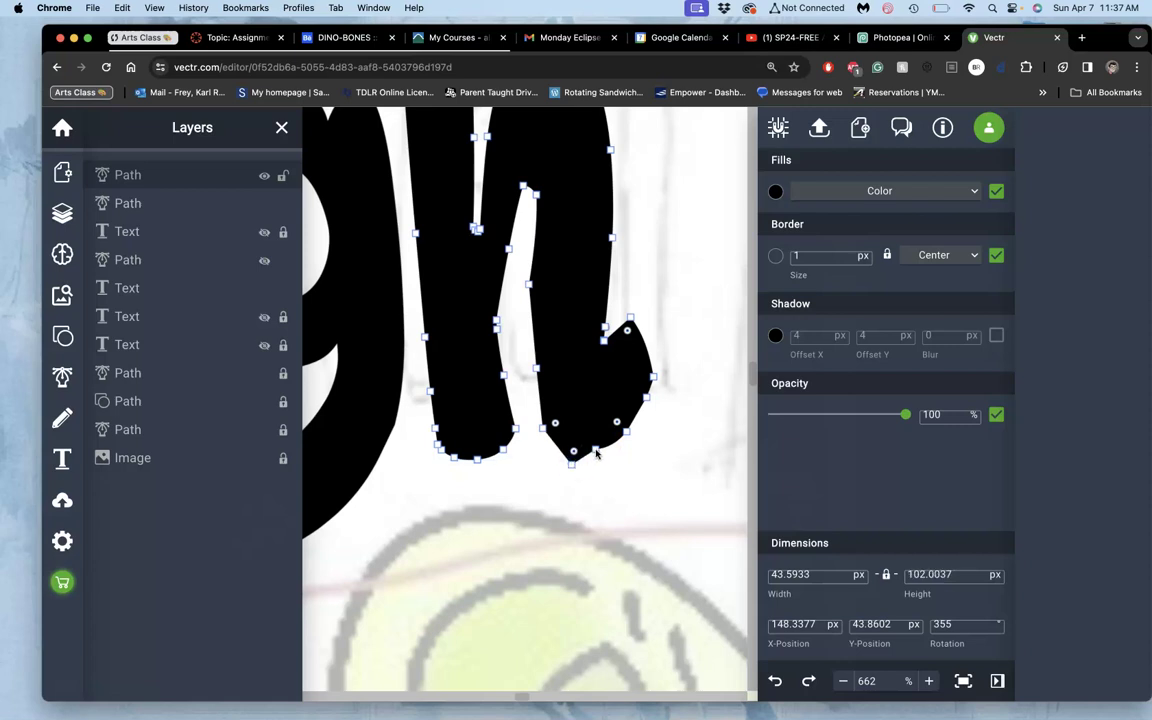
pyautogui.press('super+z')
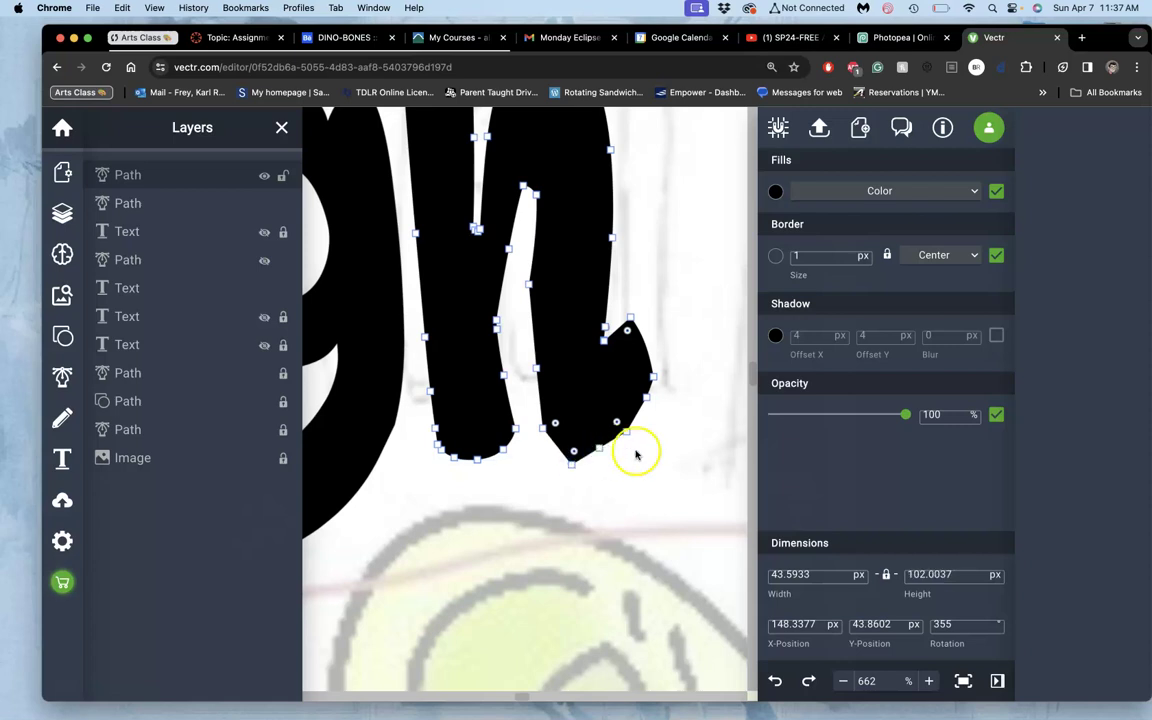
# Sharpen the outer corner of the h's right foot, remove the extra notch point and deepen the notch beside the leg.
pyautogui.moveTo(646, 398); pyautogui.dragTo(648, 398)
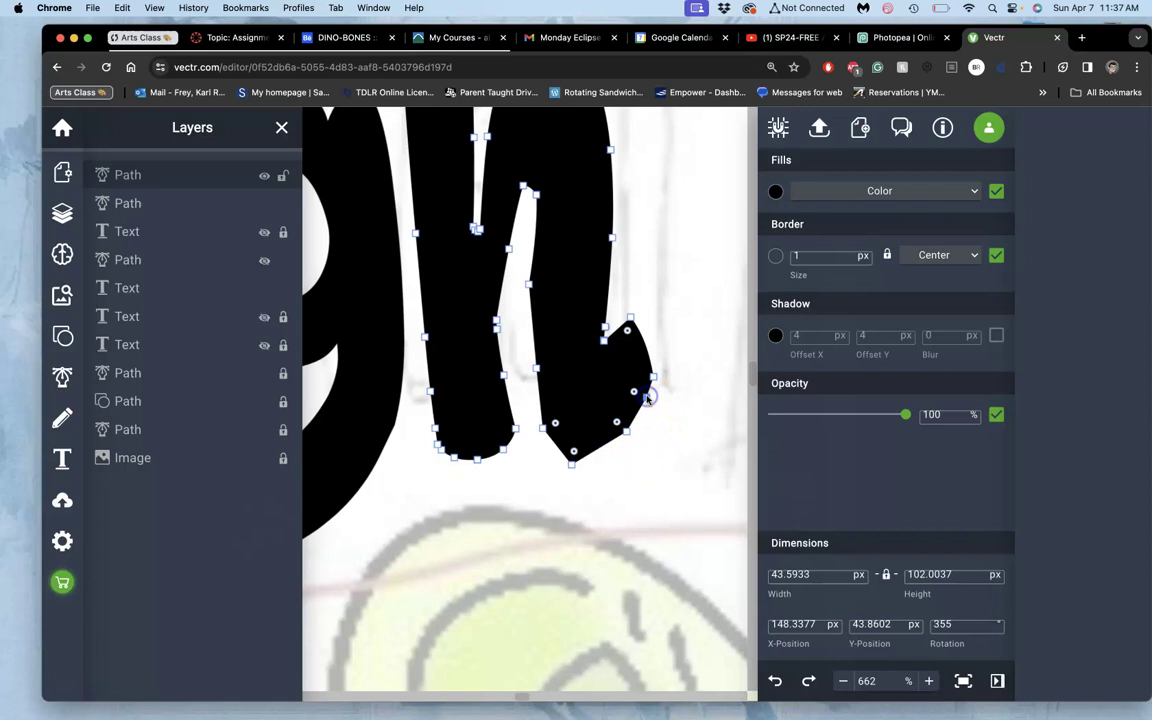
pyautogui.click(651, 379)
pyautogui.moveTo(627, 330); pyautogui.dragTo(604, 343)
pyautogui.click(604, 342)
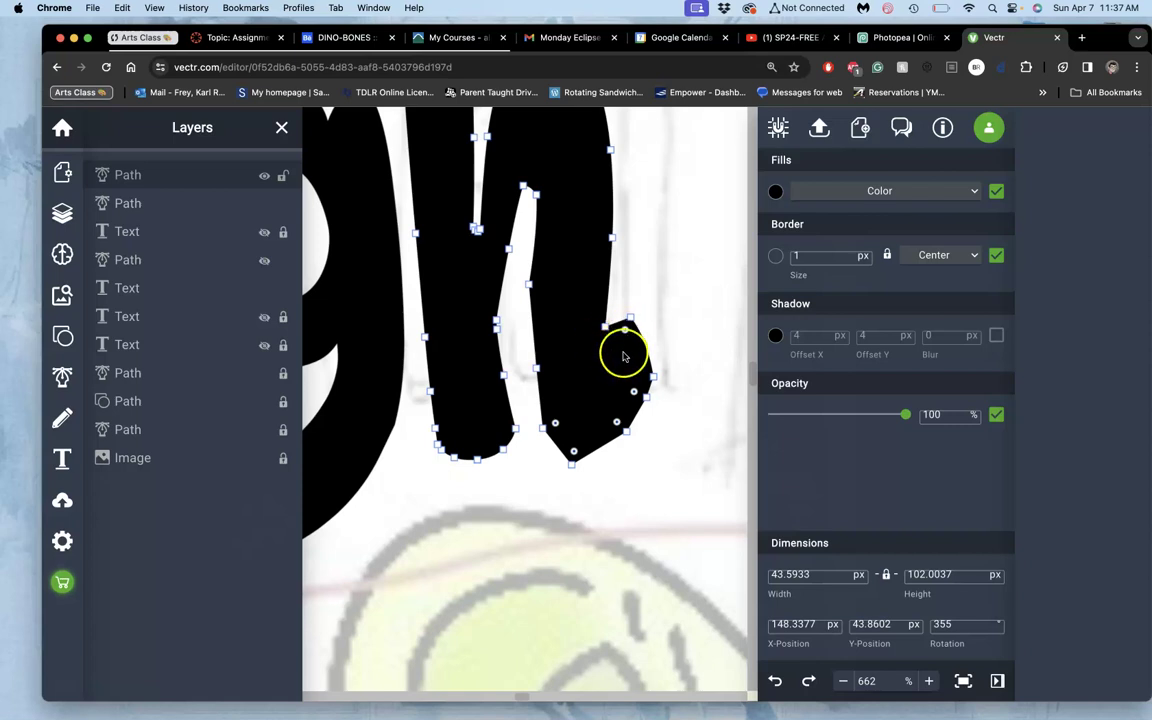
pyautogui.moveTo(606, 328); pyautogui.dragTo(604, 364)
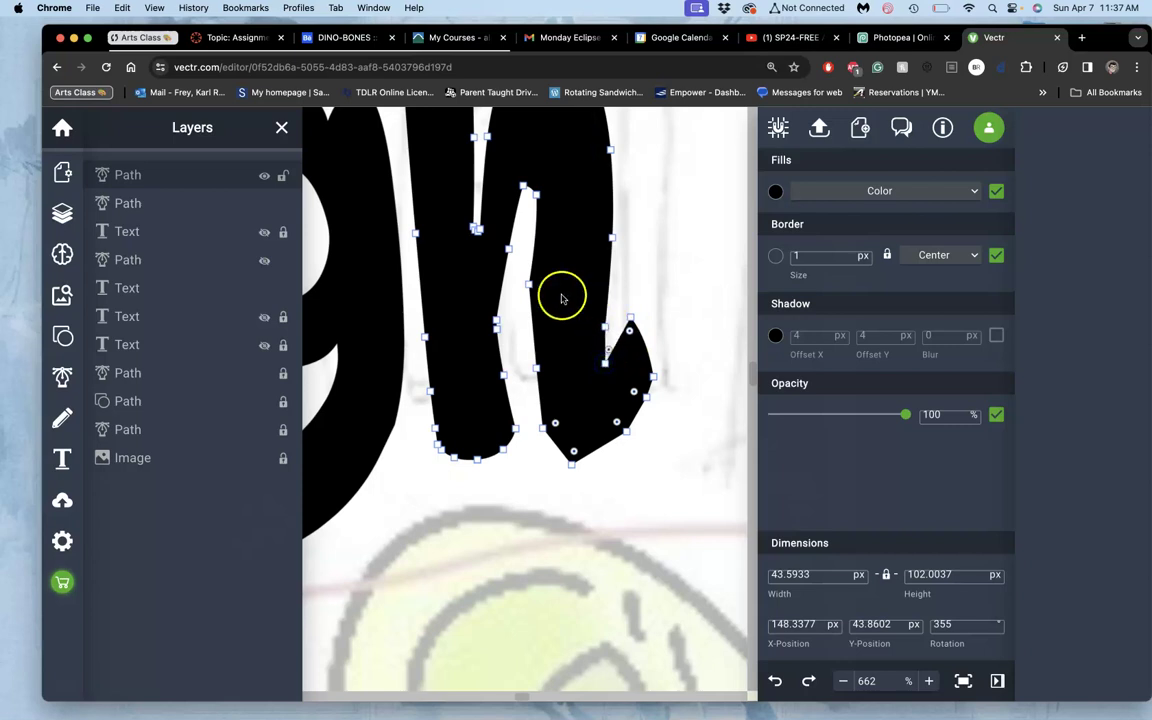
# Straighten the inner edge of the h's right leg by moving its lower points and the foot's tip slightly toward the left leg.
pyautogui.click(529, 284)
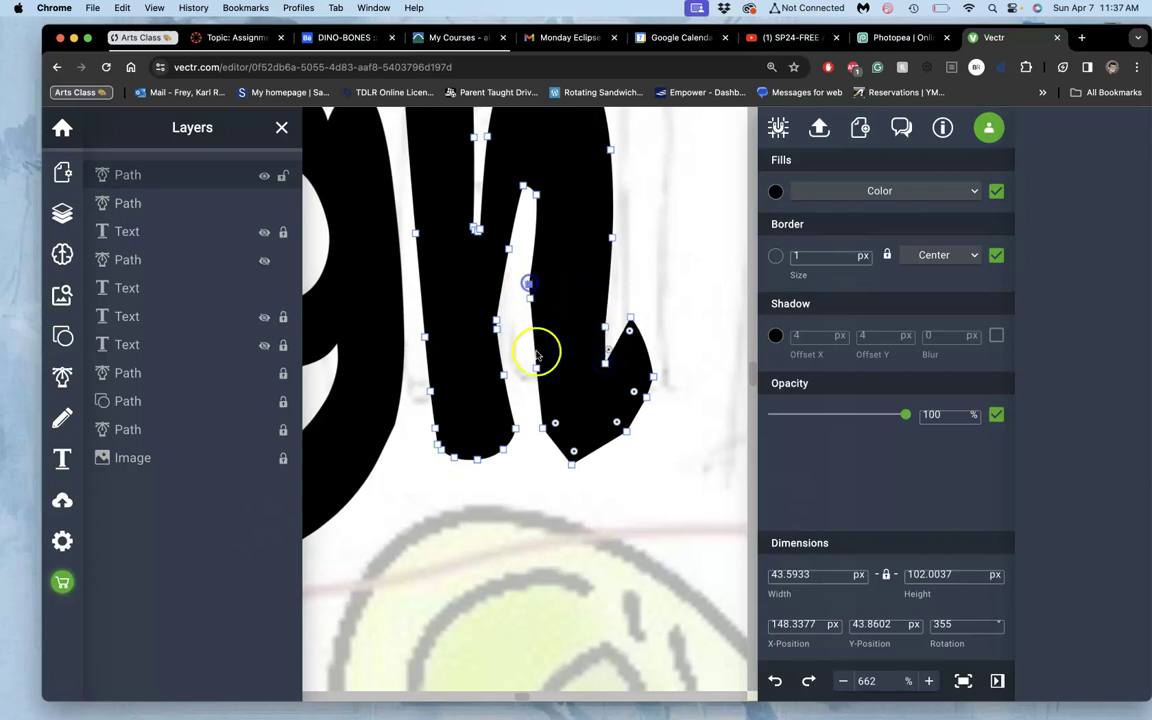
pyautogui.moveTo(536, 368); pyautogui.dragTo(527, 357)
pyautogui.moveTo(542, 428); pyautogui.dragTo(567, 466)
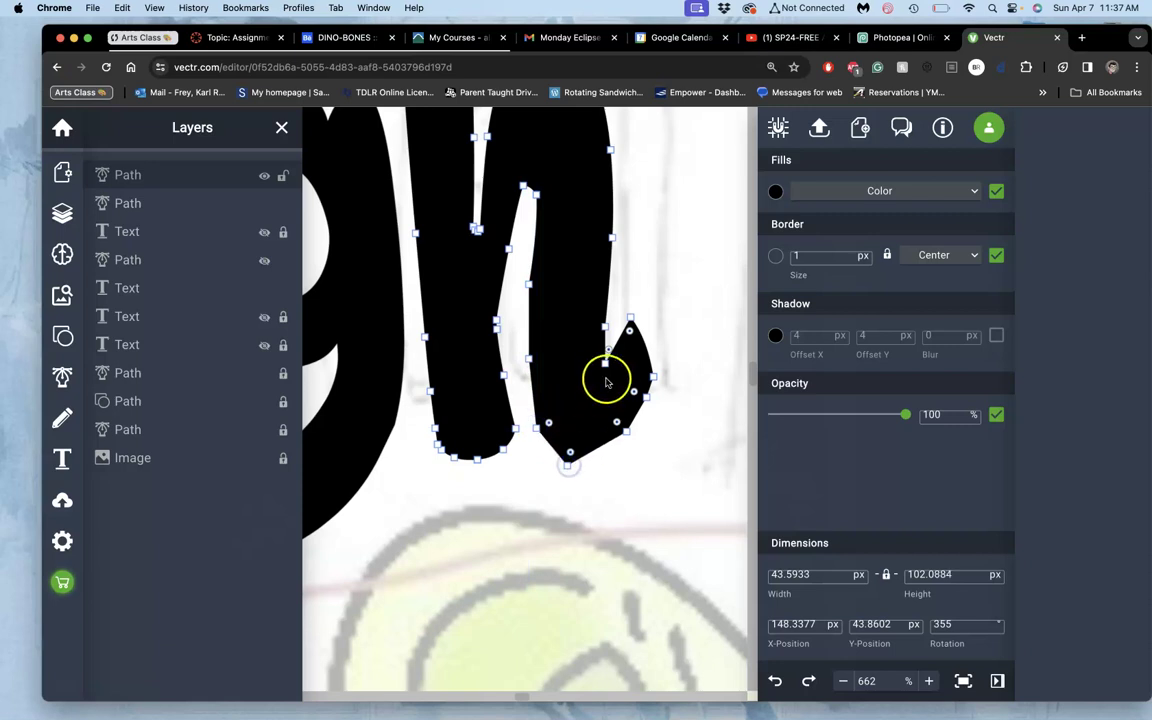
# Thin the h's right leg by moving the notch and the outer edge points inward.
pyautogui.moveTo(607, 368); pyautogui.dragTo(591, 370)
pyautogui.moveTo(604, 327); pyautogui.dragTo(591, 329)
pyautogui.click(612, 231)
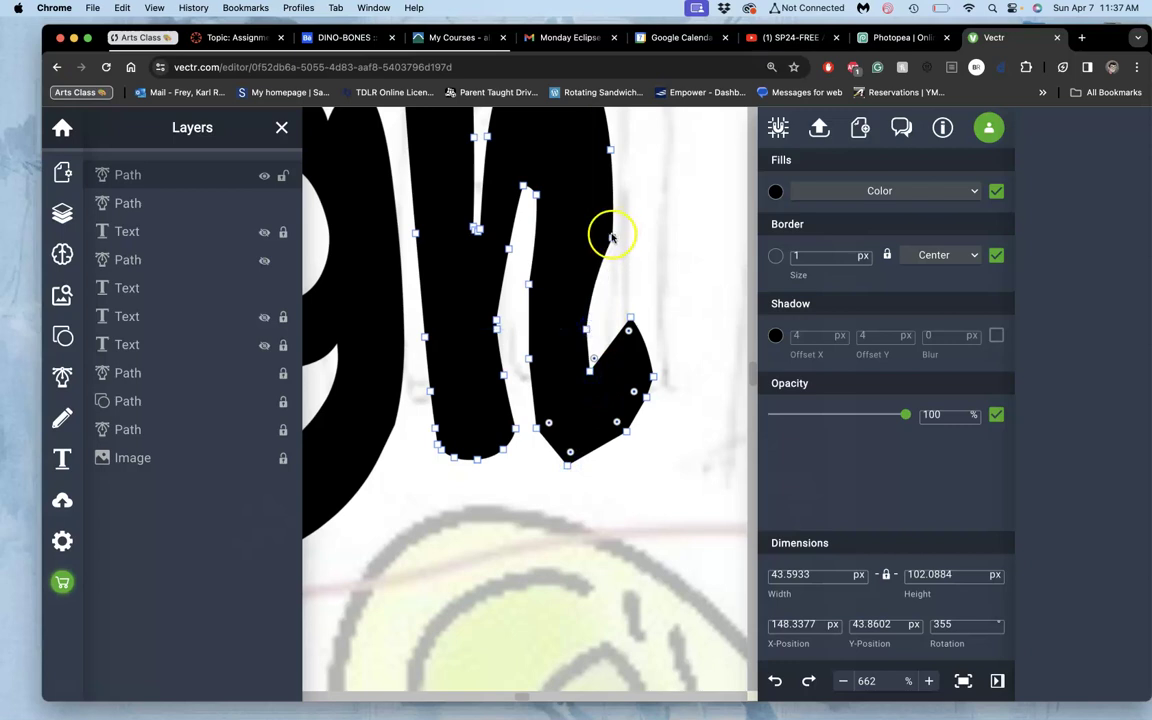
pyautogui.moveTo(600, 235)
pyautogui.mouseDown()
pyautogui.moveTo(614, 234)
pyautogui.moveTo(602, 239)
pyautogui.mouseUp()
pyautogui.doubleClick(586, 236)
pyautogui.click(613, 305)
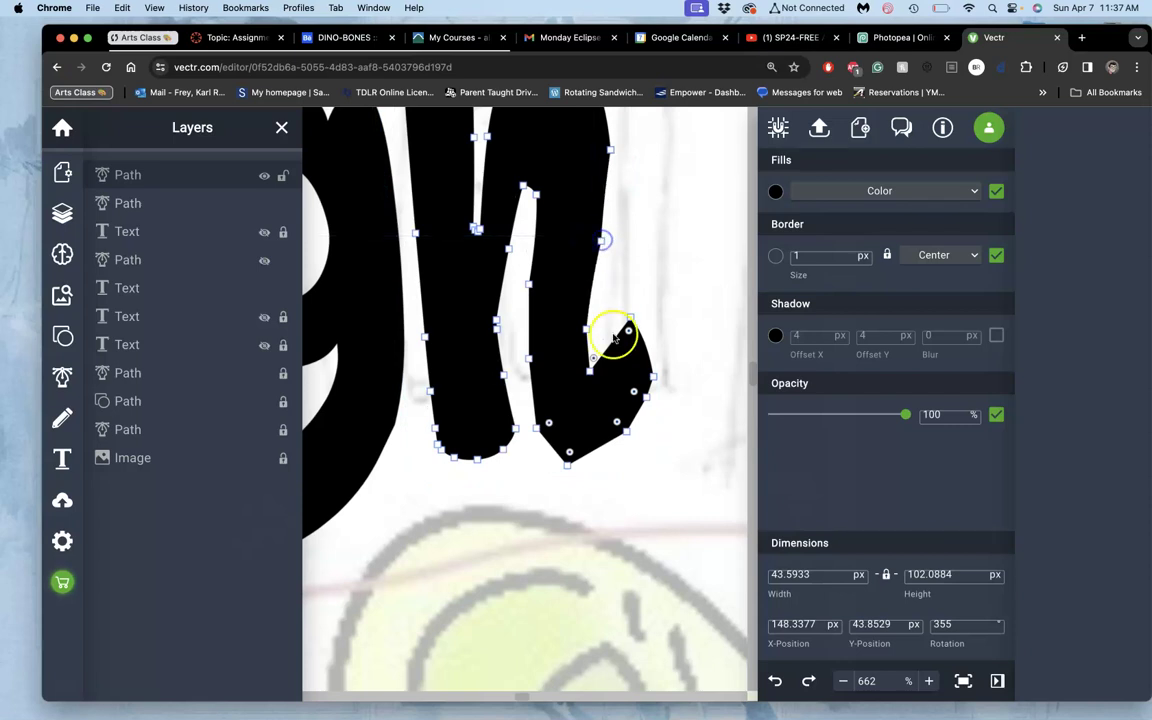
# Reshape the upturned tip of the h's right foot into a rounded end.
pyautogui.moveTo(612, 349)
pyautogui.mouseDown()
pyautogui.moveTo(613, 361)
pyautogui.moveTo(630, 326)
pyautogui.moveTo(612, 352)
pyautogui.mouseUp()
pyautogui.click(652, 378)
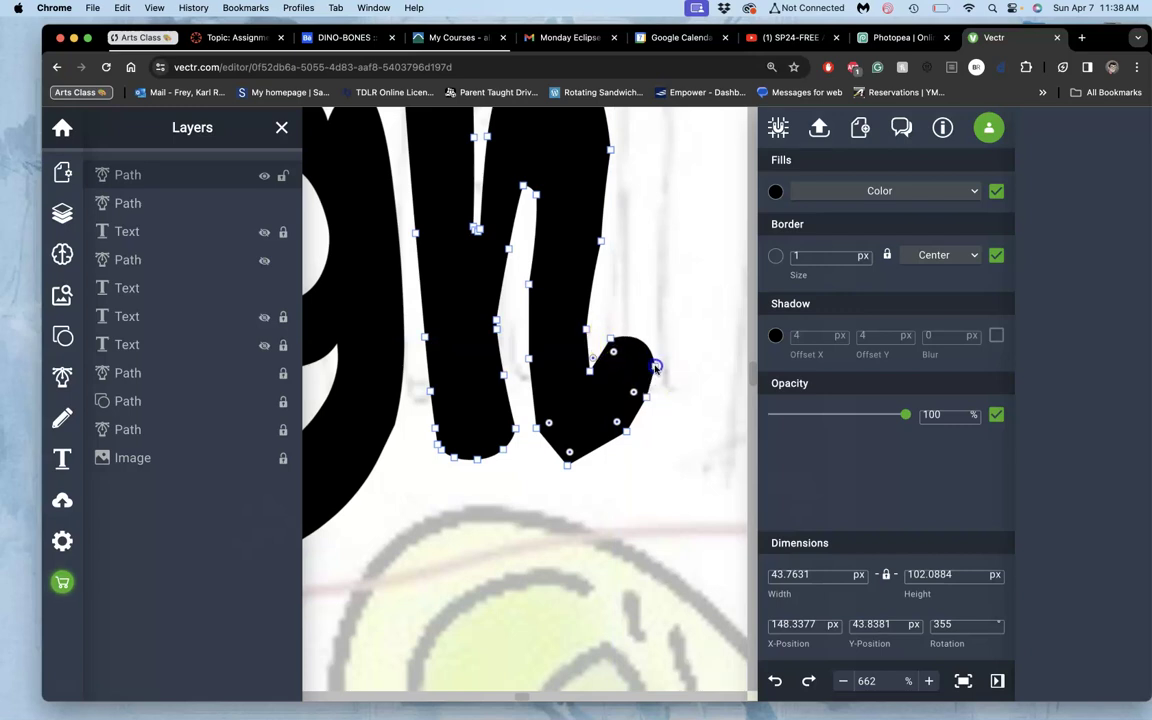
# Reposition the outer edge points of the h's right foot to give it an angular tip and a slanted underside.
pyautogui.moveTo(655, 368); pyautogui.dragTo(601, 450)
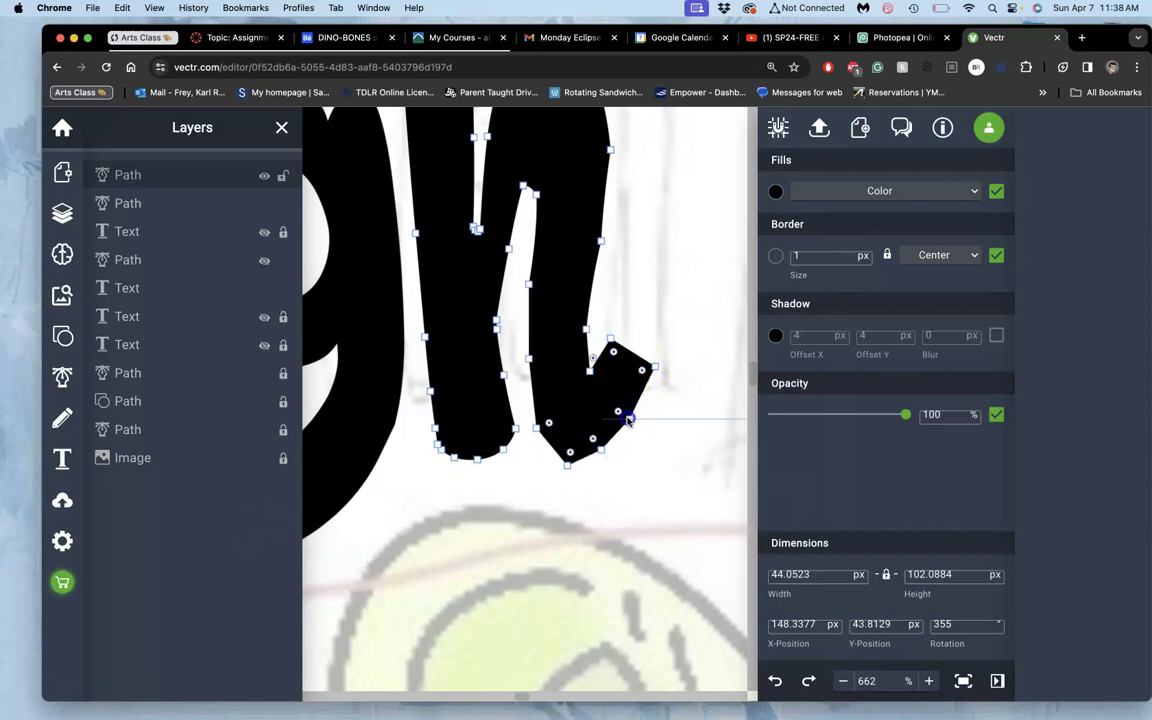
pyautogui.moveTo(656, 363)
pyautogui.mouseDown()
pyautogui.moveTo(643, 379)
pyautogui.moveTo(655, 363)
pyautogui.mouseUp()
pyautogui.scroll(-5, 652, 362)
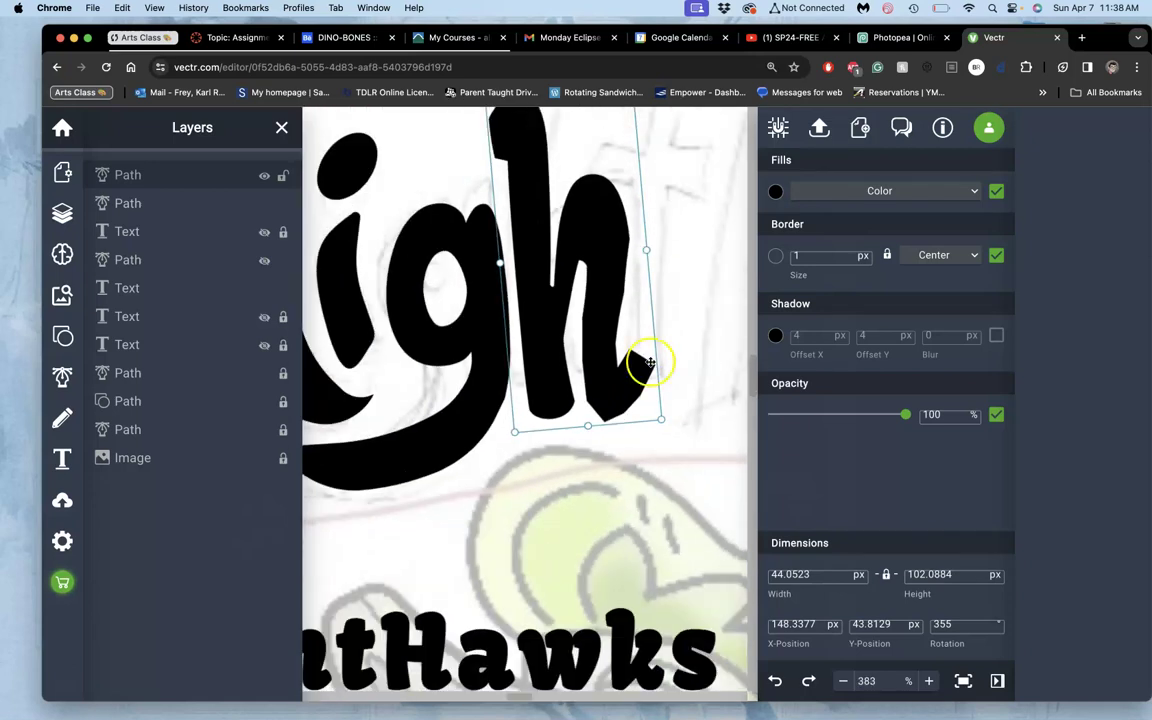
# Narrow the upturned tip of the h's right foot by pulling its outer corner point in toward the leg.
pyautogui.click(643, 361)
pyautogui.scroll(1, 643, 360)
pyautogui.moveTo(591, 293); pyautogui.dragTo(592, 284)
pyautogui.click(619, 411)
pyautogui.doubleClick(619, 411)
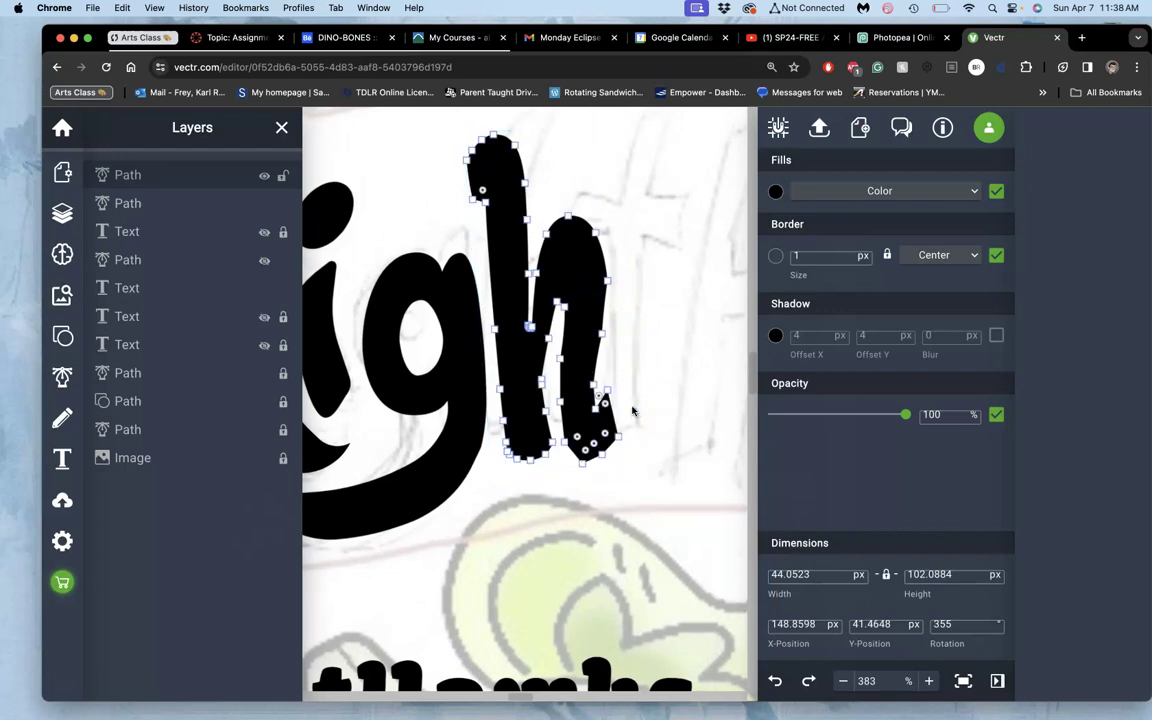
pyautogui.click(606, 402)
pyautogui.moveTo(606, 410); pyautogui.dragTo(614, 418)
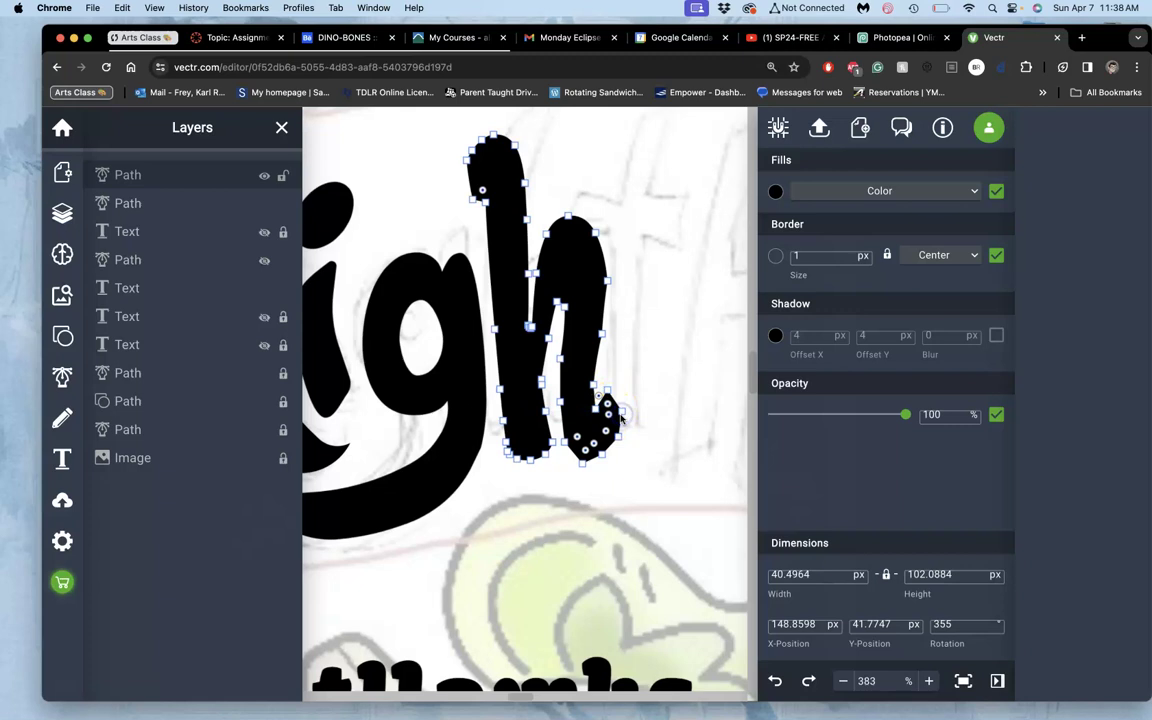
# Try to round the corner point on the right leg's outer edge just above the foot's notch.
pyautogui.scroll(10, 619, 419)
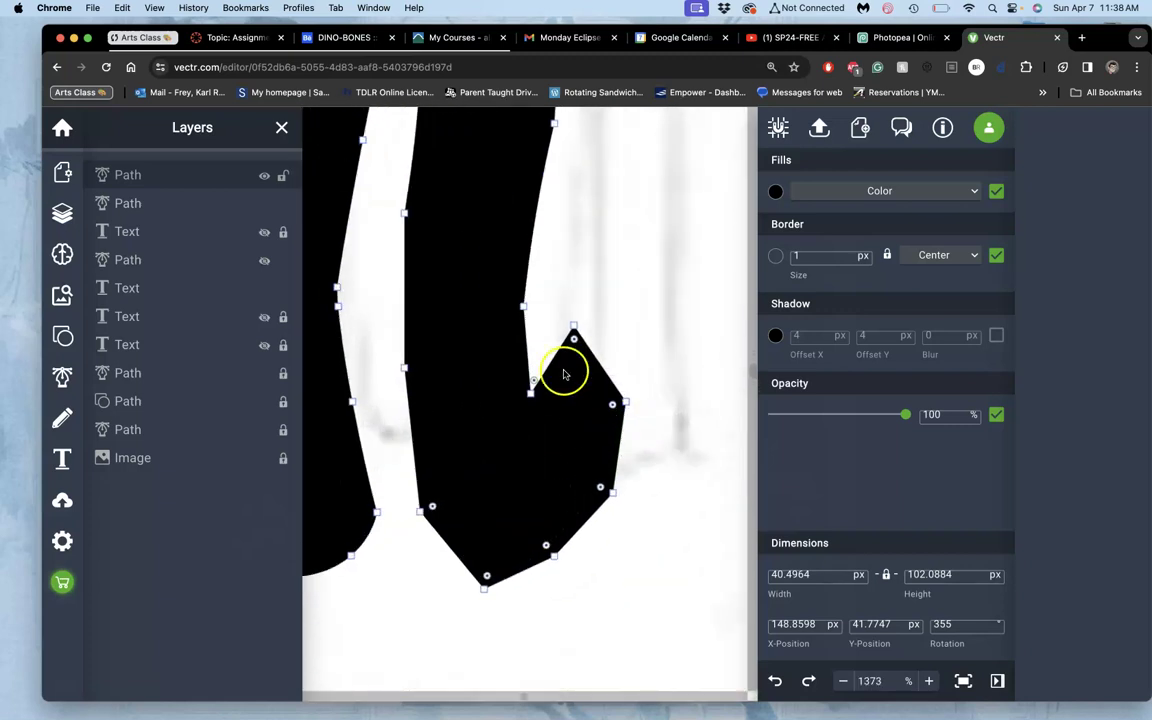
pyautogui.click(523, 307)
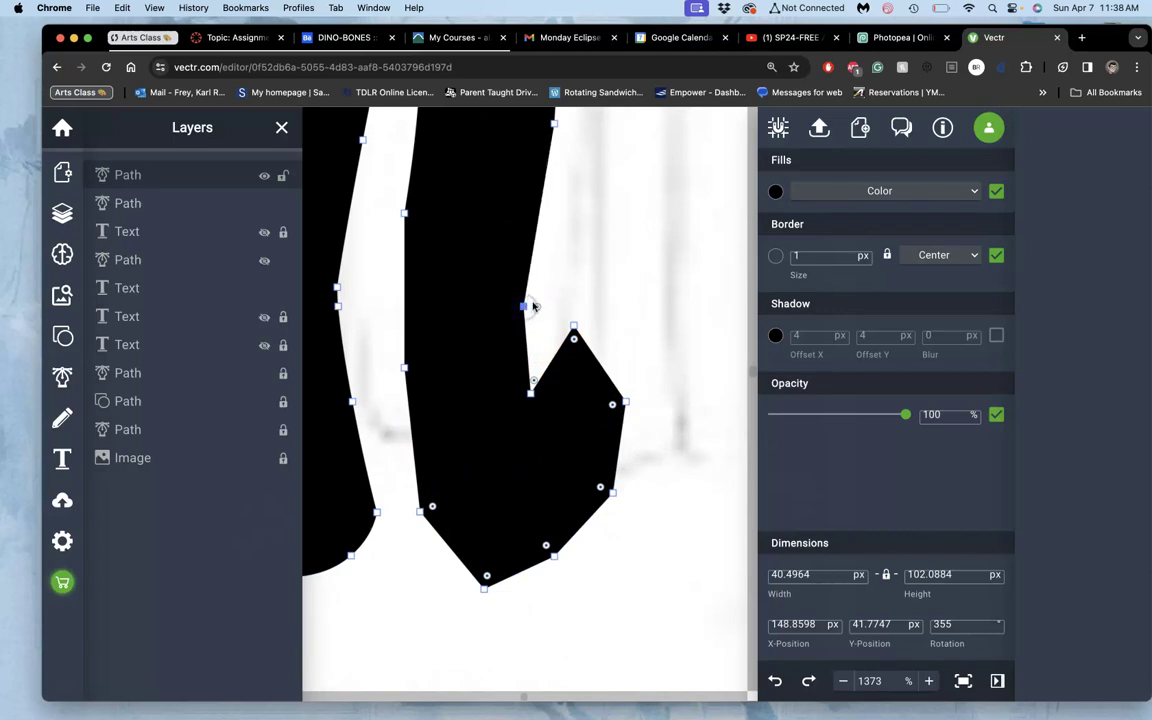
pyautogui.moveTo(535, 308); pyautogui.dragTo(693, 313)
pyautogui.moveTo(778, 330); pyautogui.dragTo(805, 335)
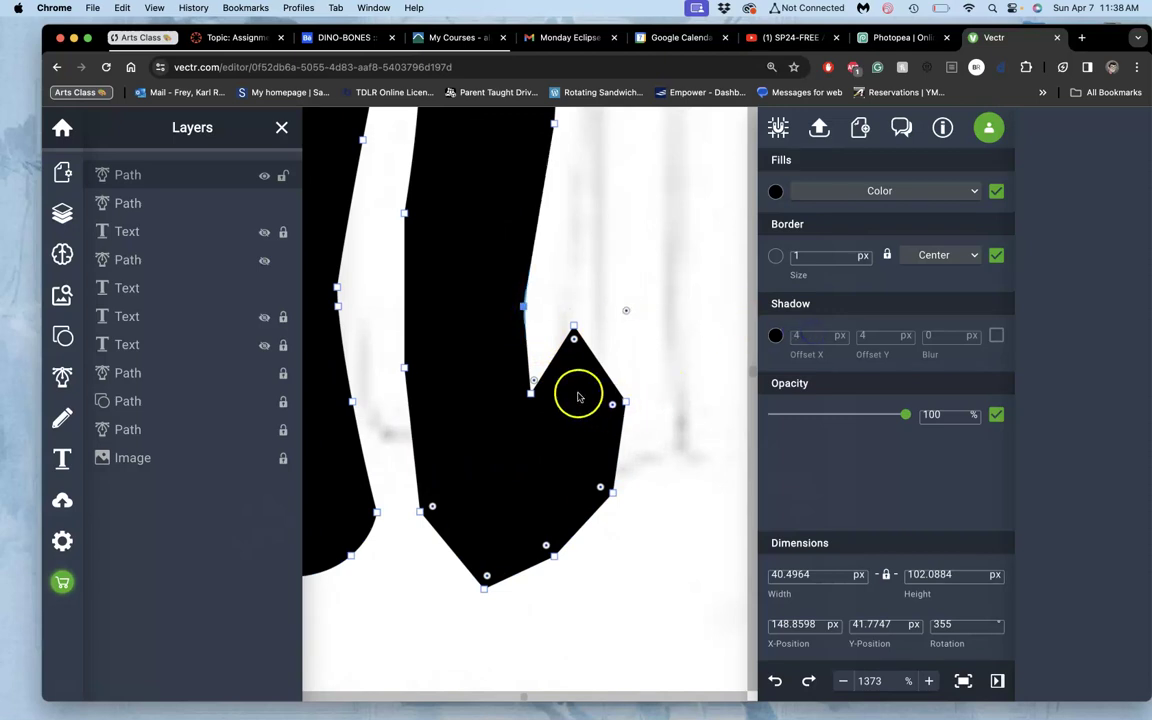
# Round the pointed tip of the h's right foot and the corners down its outer edge by enlarging their corner radii.
pyautogui.click(573, 339)
pyautogui.moveTo(574, 341)
pyautogui.mouseDown()
pyautogui.moveTo(574, 378)
pyautogui.moveTo(570, 347)
pyautogui.mouseUp()
pyautogui.click(611, 404)
pyautogui.moveTo(567, 415); pyautogui.dragTo(516, 429)
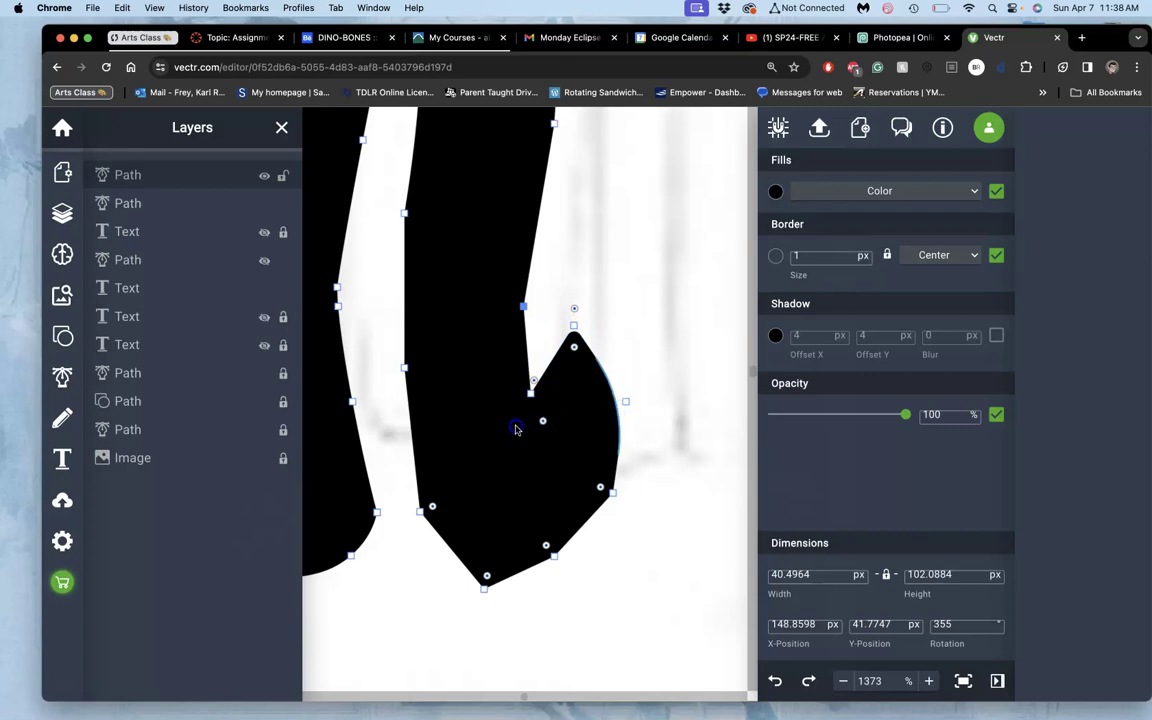
pyautogui.click(600, 488)
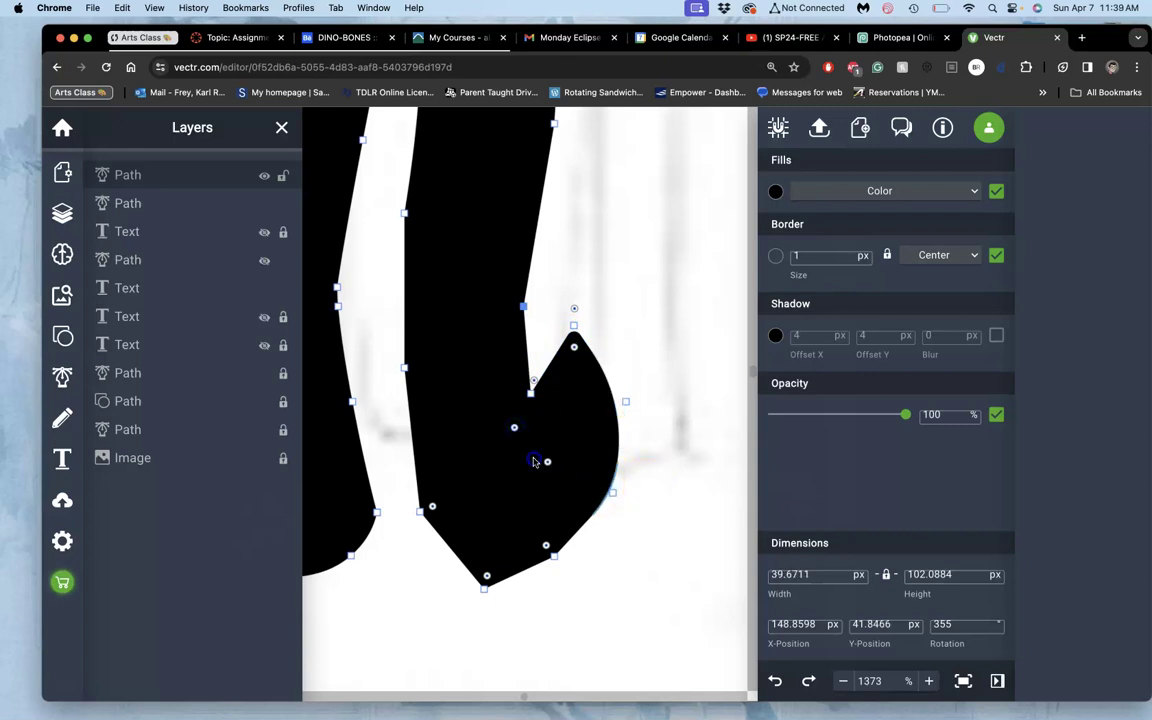
pyautogui.moveTo(547, 545); pyautogui.dragTo(532, 526)
pyautogui.moveTo(479, 425); pyautogui.dragTo(458, 423)
# Round the inner corner and the lowest point of the h's right foot.
pyautogui.click(432, 507)
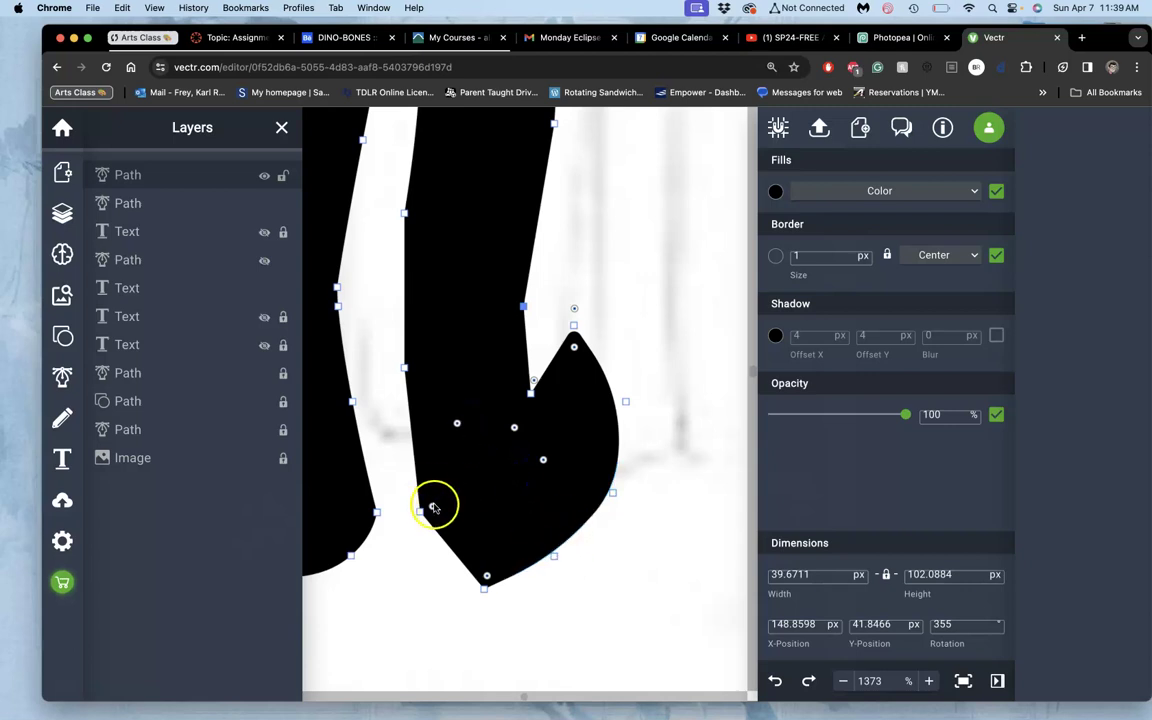
pyautogui.moveTo(489, 493); pyautogui.dragTo(597, 462)
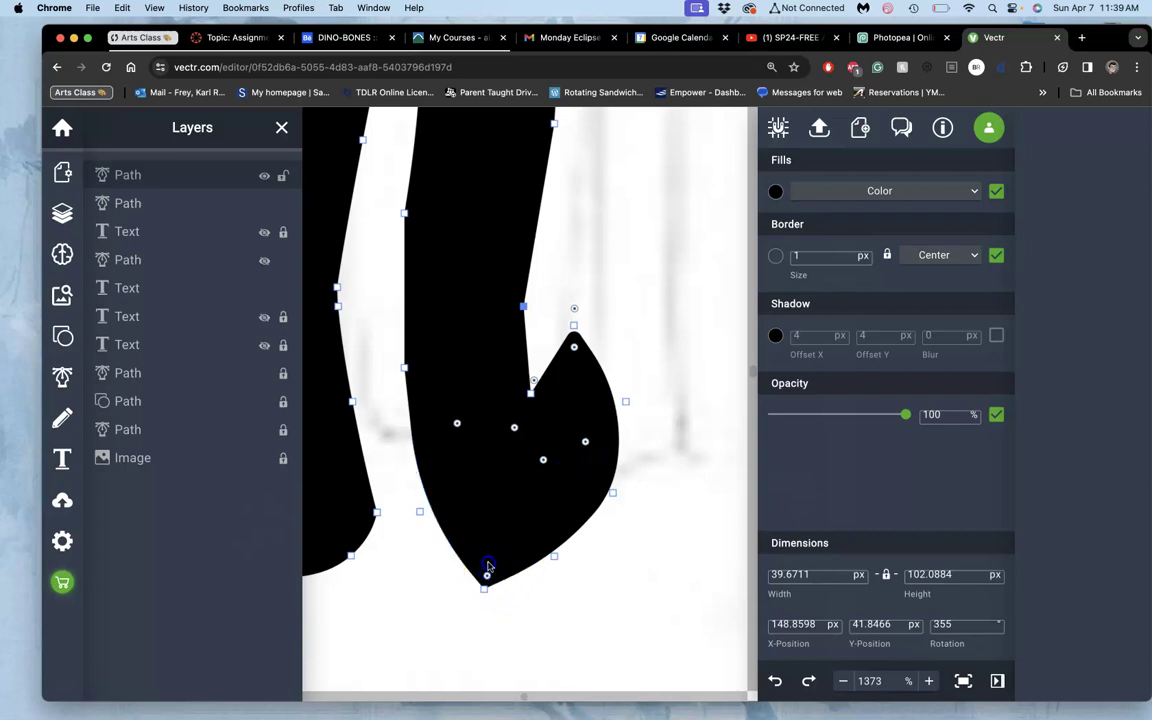
pyautogui.moveTo(489, 563); pyautogui.dragTo(489, 562)
# Curve the inner edge of the h's right leg and smooth the outer edge point just above the foot's notch.
pyautogui.click(405, 368)
pyautogui.click(405, 214)
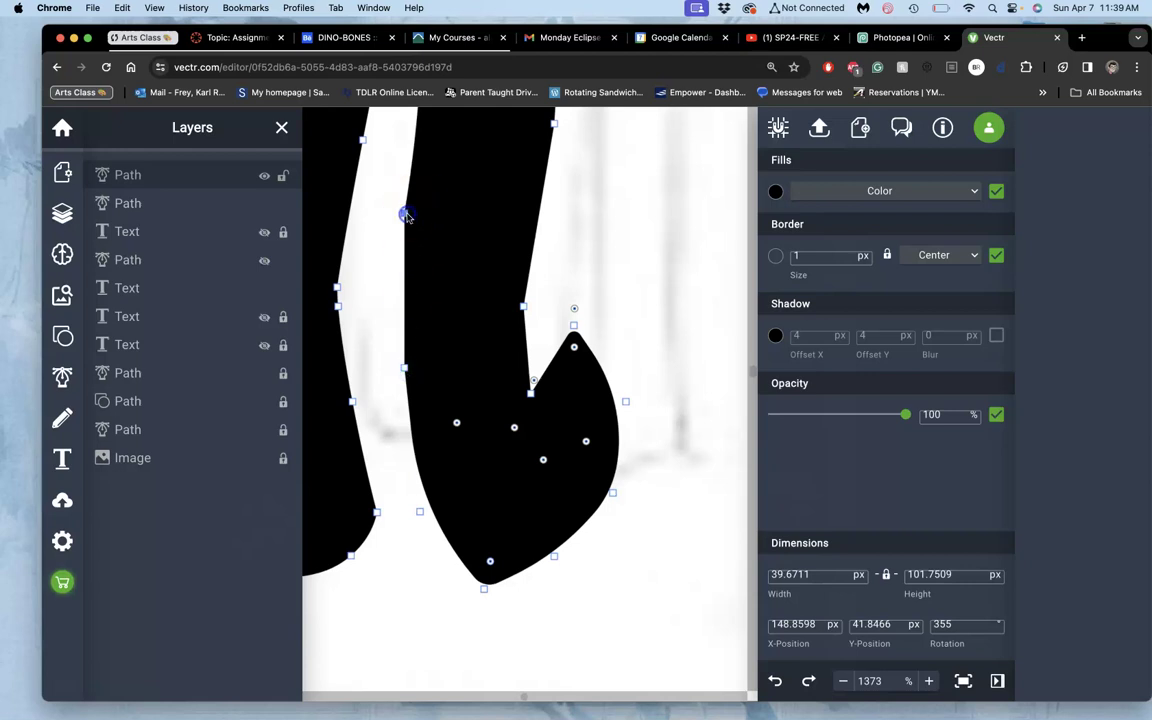
pyautogui.moveTo(405, 215); pyautogui.dragTo(395, 320)
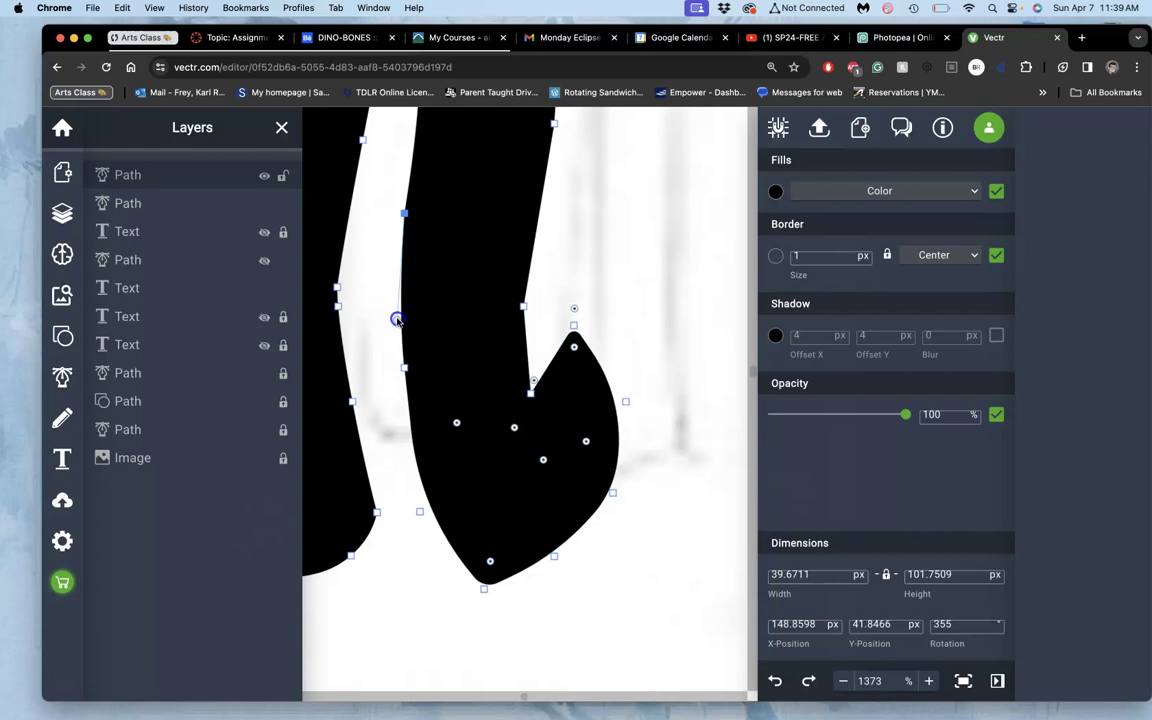
pyautogui.click(523, 307)
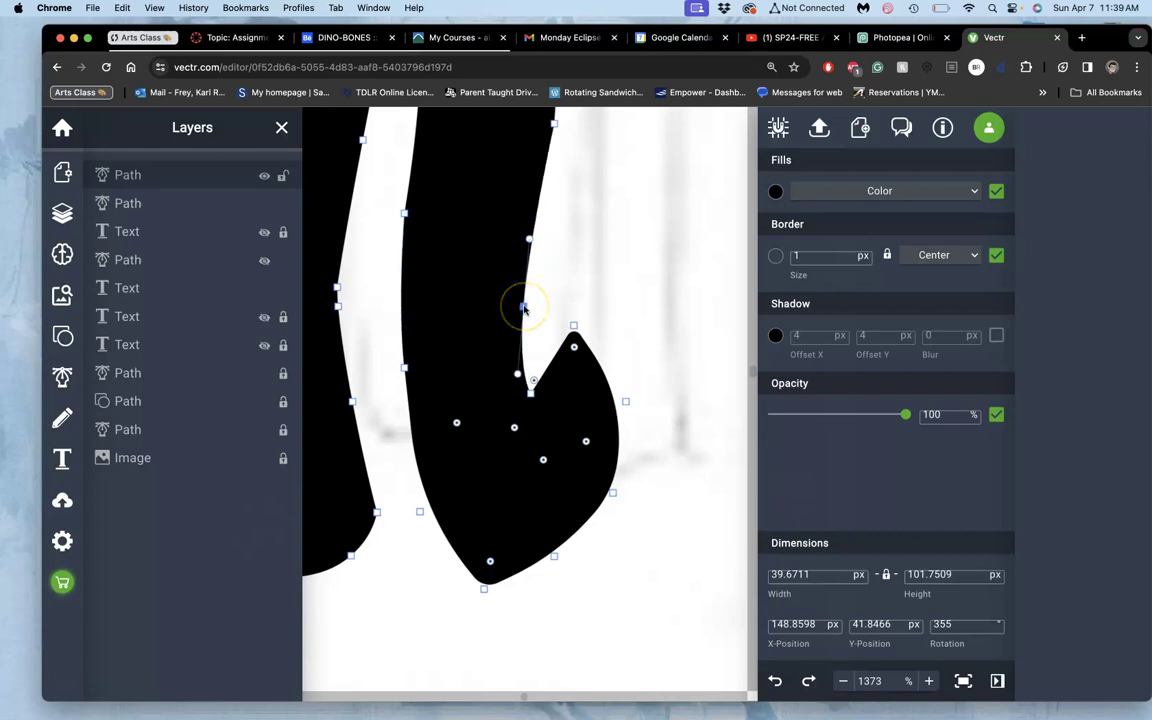
pyautogui.click(558, 290)
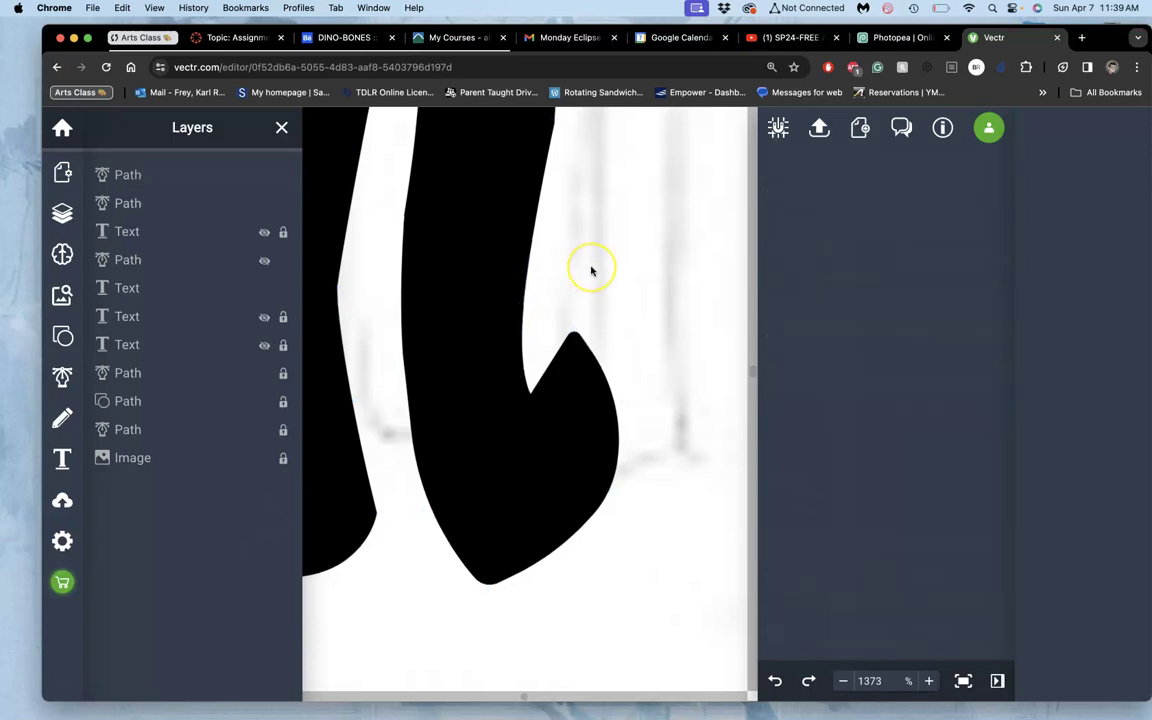
# Smooth the point midway up the outer edge of the h's right leg.
pyautogui.scroll(3, 591, 271)
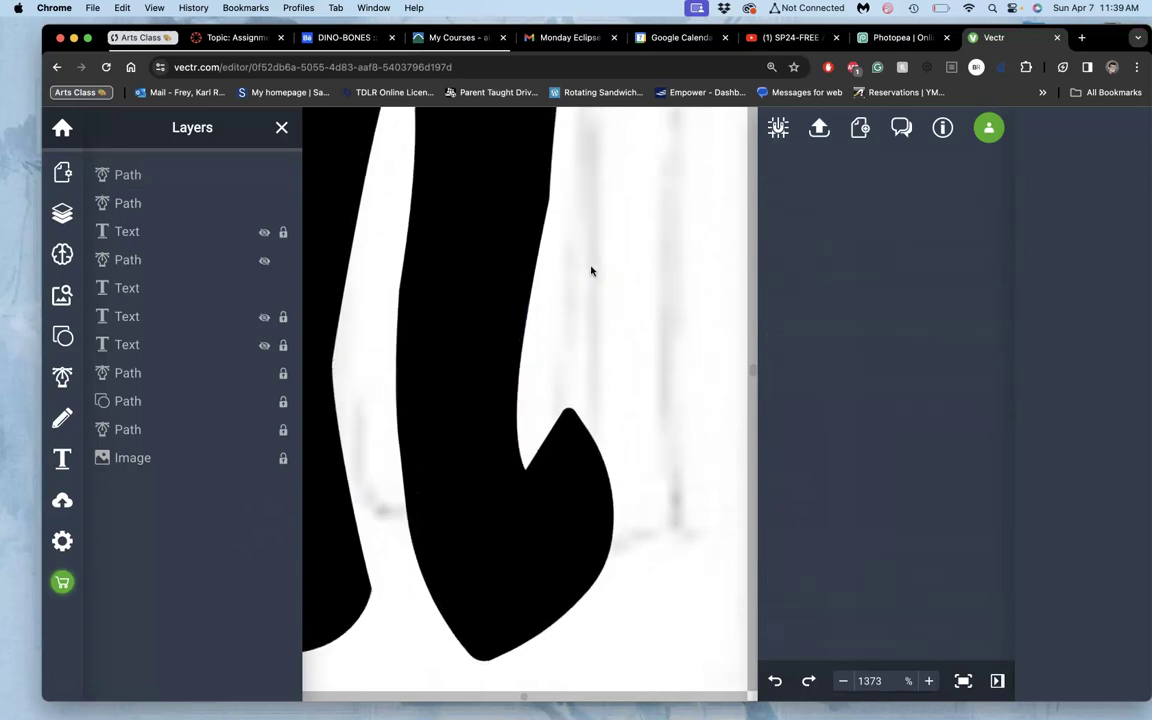
pyautogui.click(527, 298)
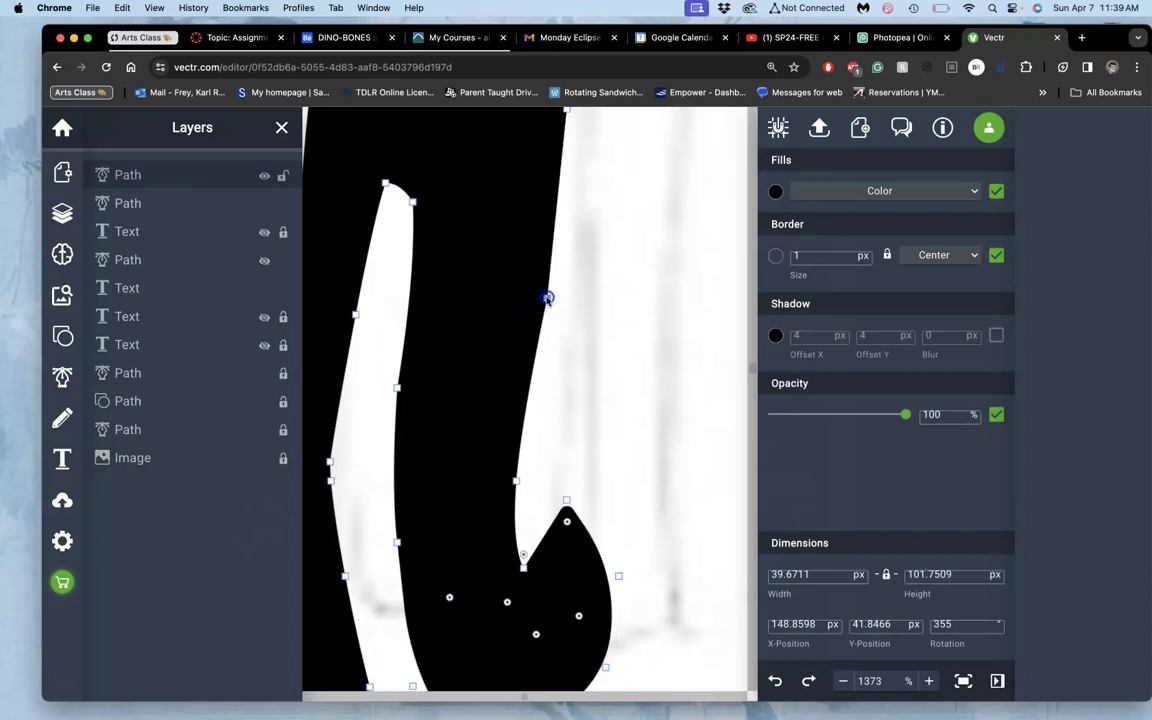
pyautogui.click(547, 298)
pyautogui.click(547, 299)
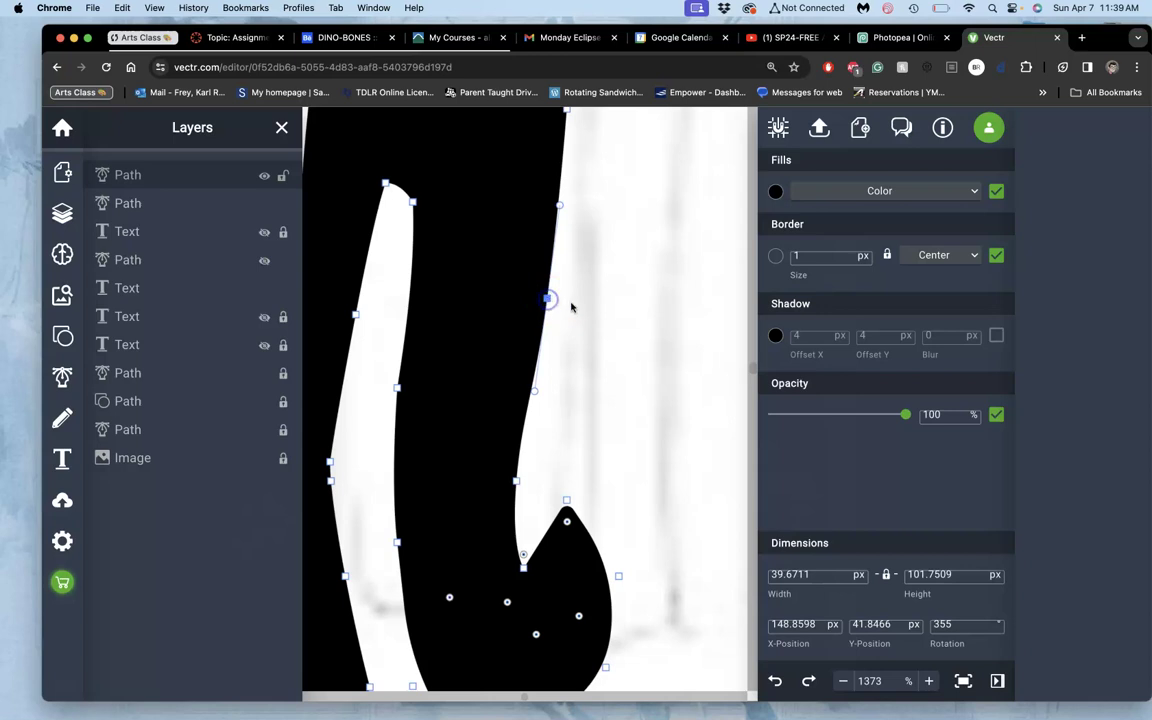
pyautogui.click(573, 306)
pyautogui.click(548, 309)
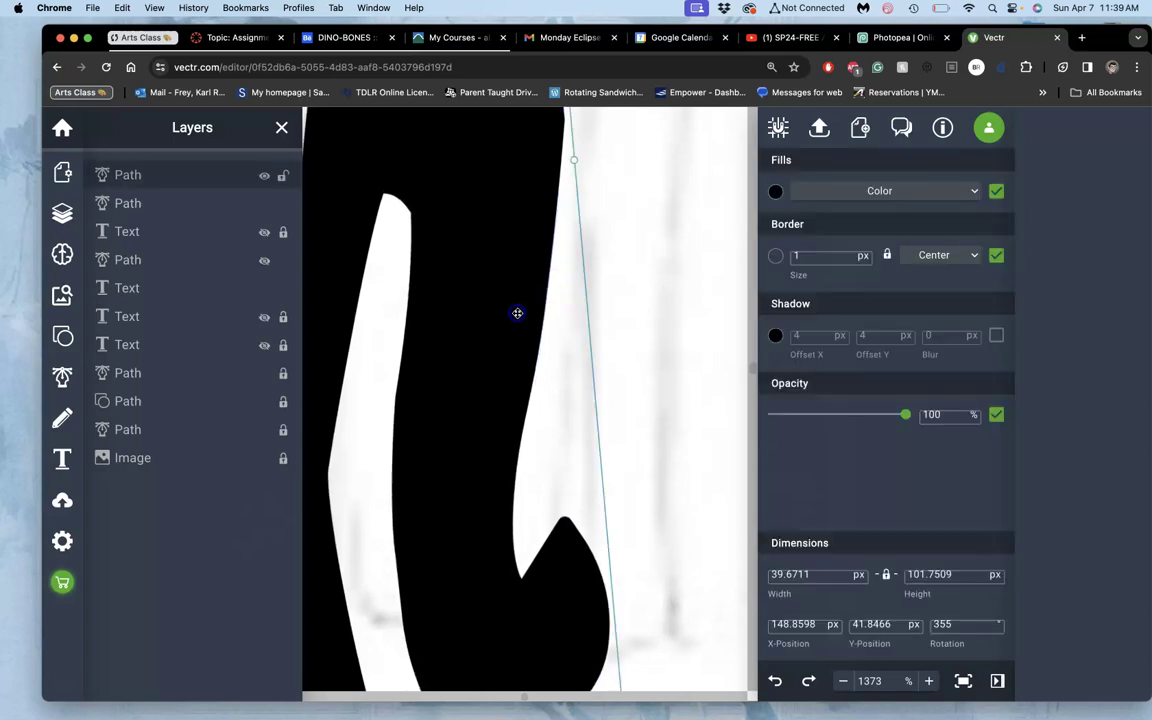
pyautogui.click(504, 306)
pyautogui.doubleClick(488, 280)
pyautogui.scroll(2, 488, 278)
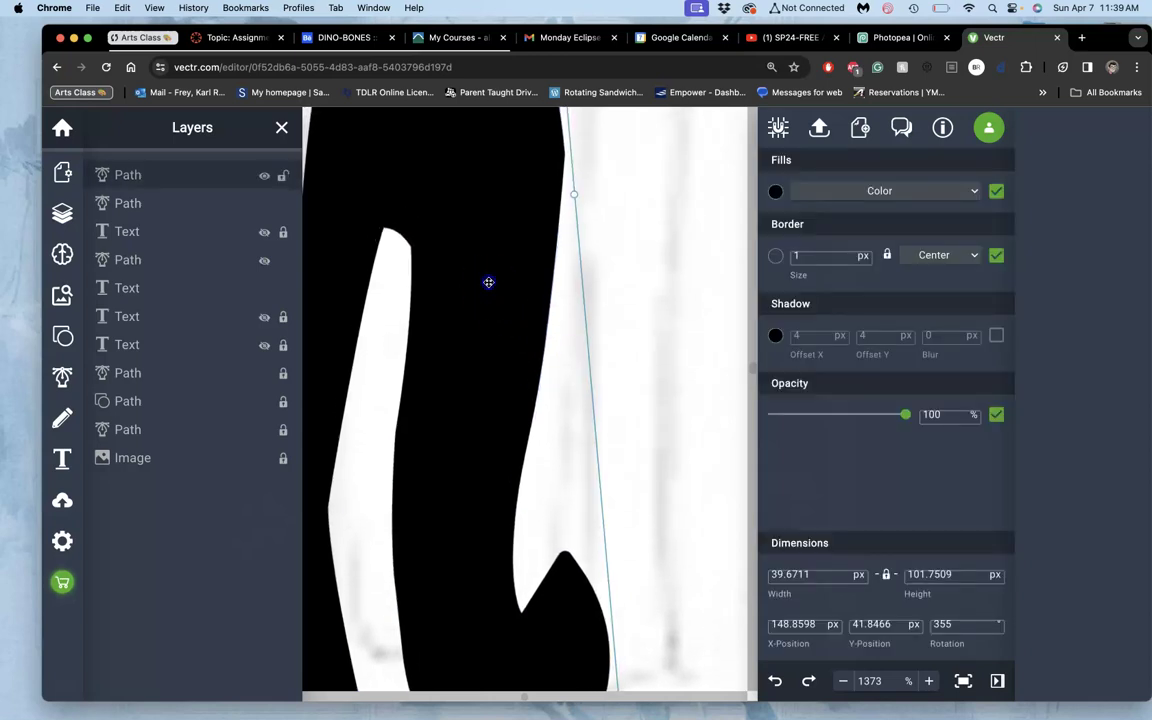
pyautogui.click(410, 246)
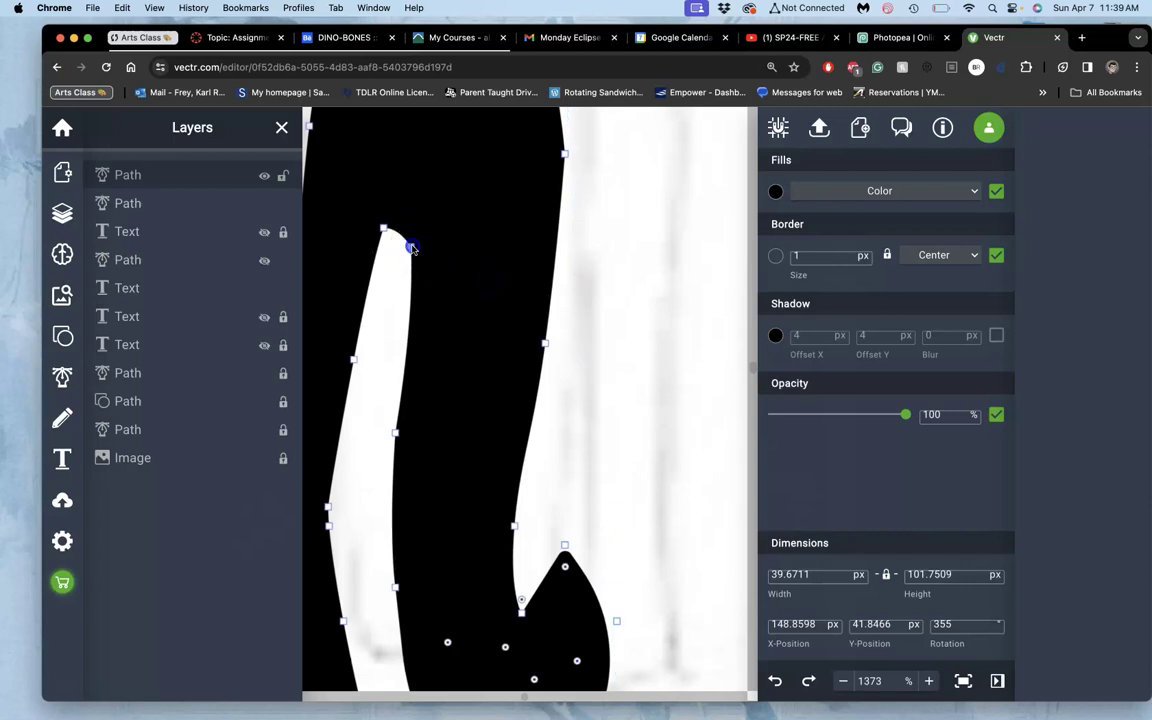
pyautogui.click(411, 250)
pyautogui.click(386, 284)
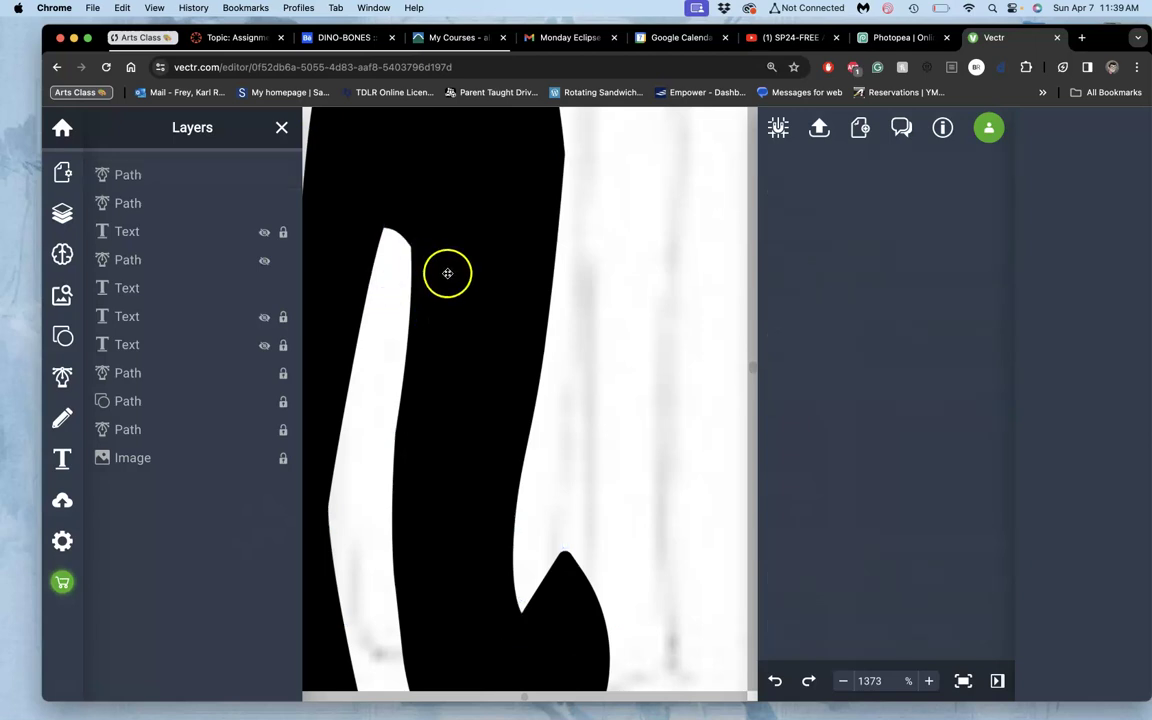
# Move the middle point on the inner edge of the h's right leg slightly upward and adjust the curve below it.
pyautogui.doubleClick(415, 346)
pyautogui.doubleClick(394, 432)
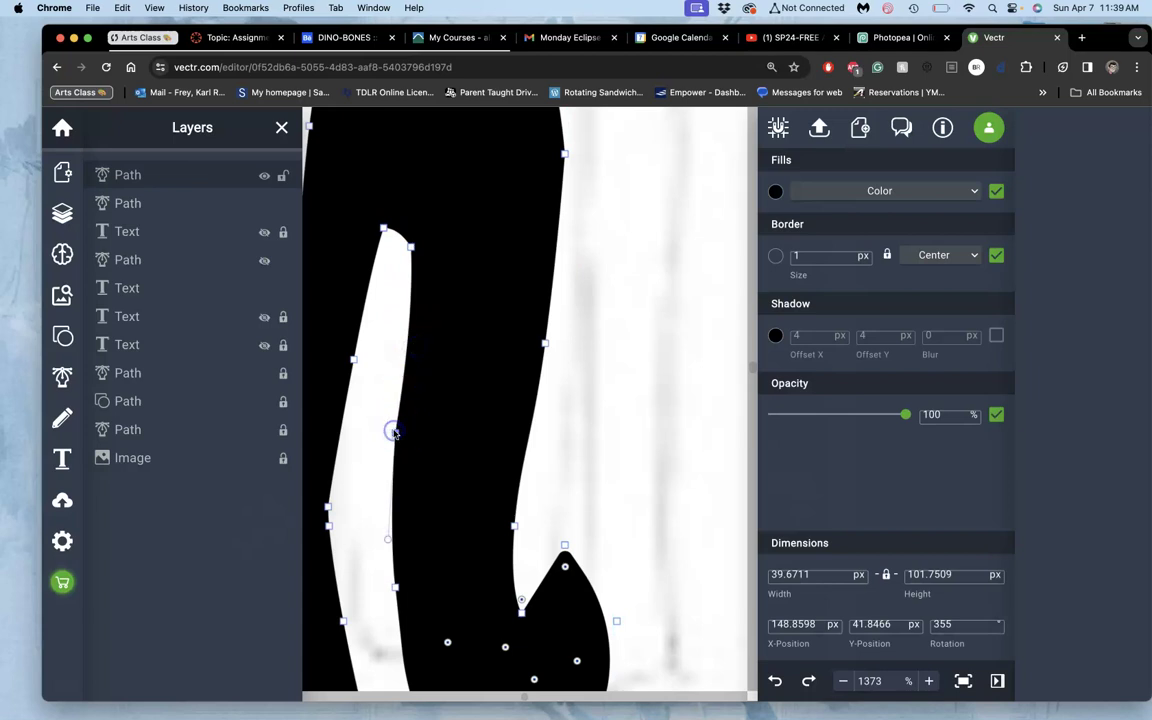
pyautogui.click(395, 433)
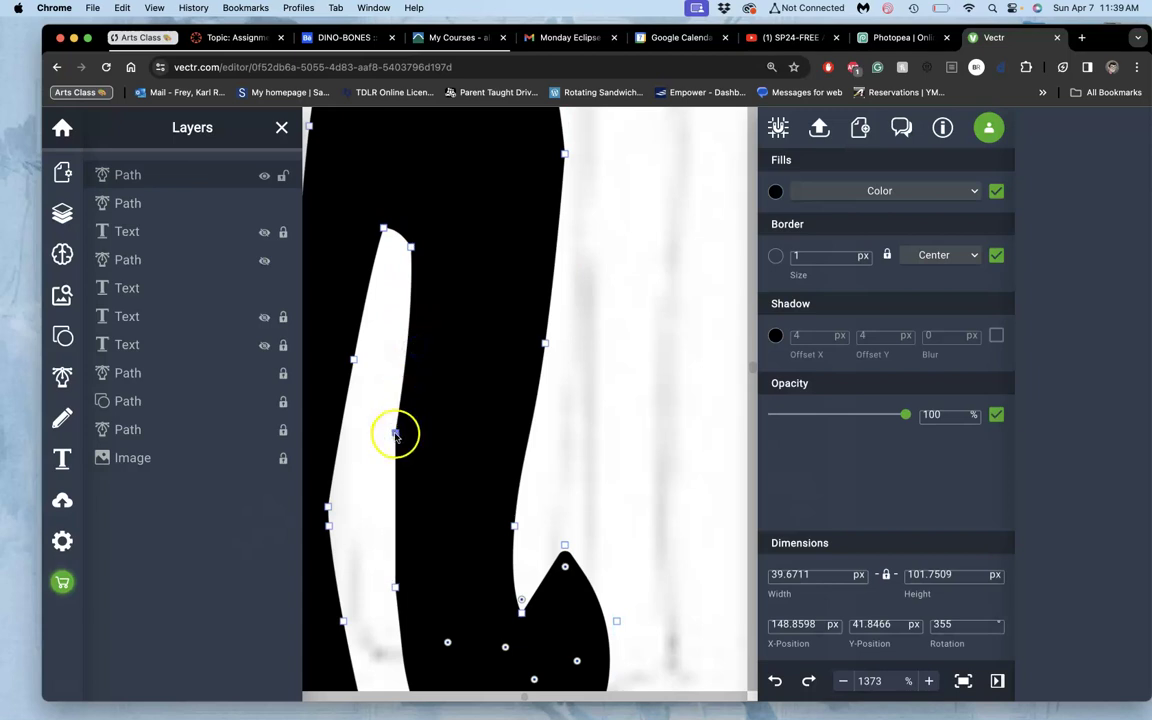
pyautogui.moveTo(391, 518); pyautogui.dragTo(388, 537)
pyautogui.moveTo(398, 431); pyautogui.dragTo(399, 404)
pyautogui.click(391, 432)
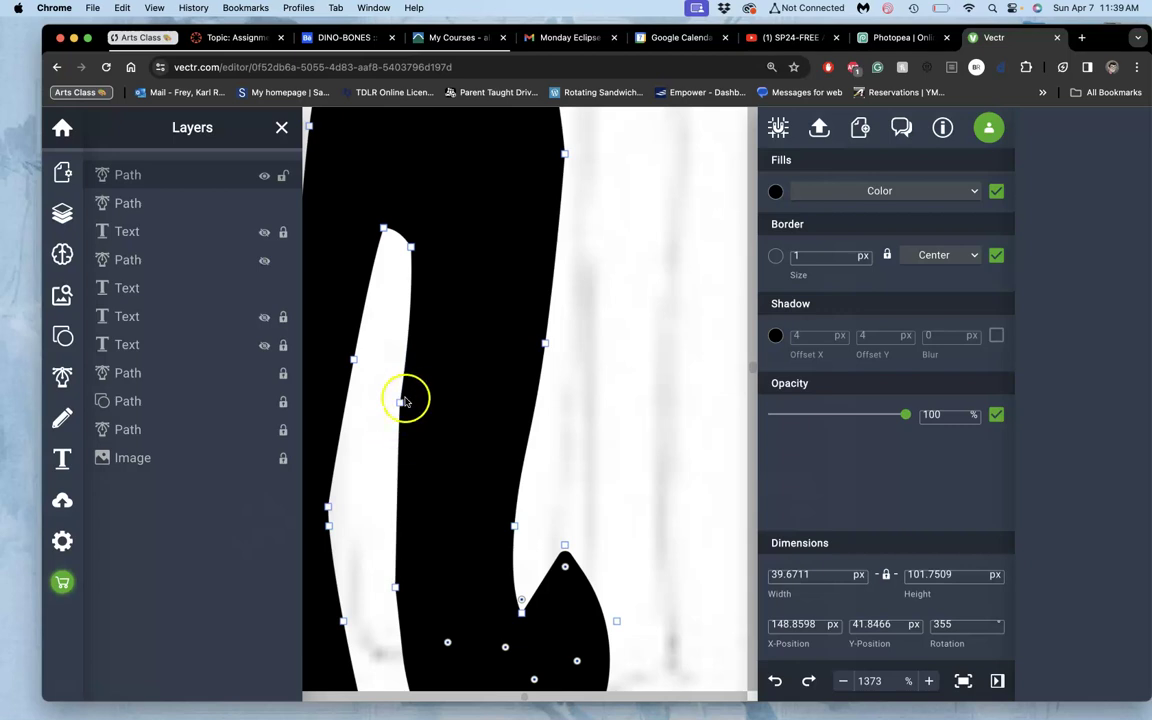
# Shift the raised inner edge point slightly toward the left leg and smooth the curve through it.
pyautogui.click(400, 404)
pyautogui.moveTo(400, 405); pyautogui.dragTo(391, 404)
pyautogui.moveTo(398, 320); pyautogui.dragTo(402, 318)
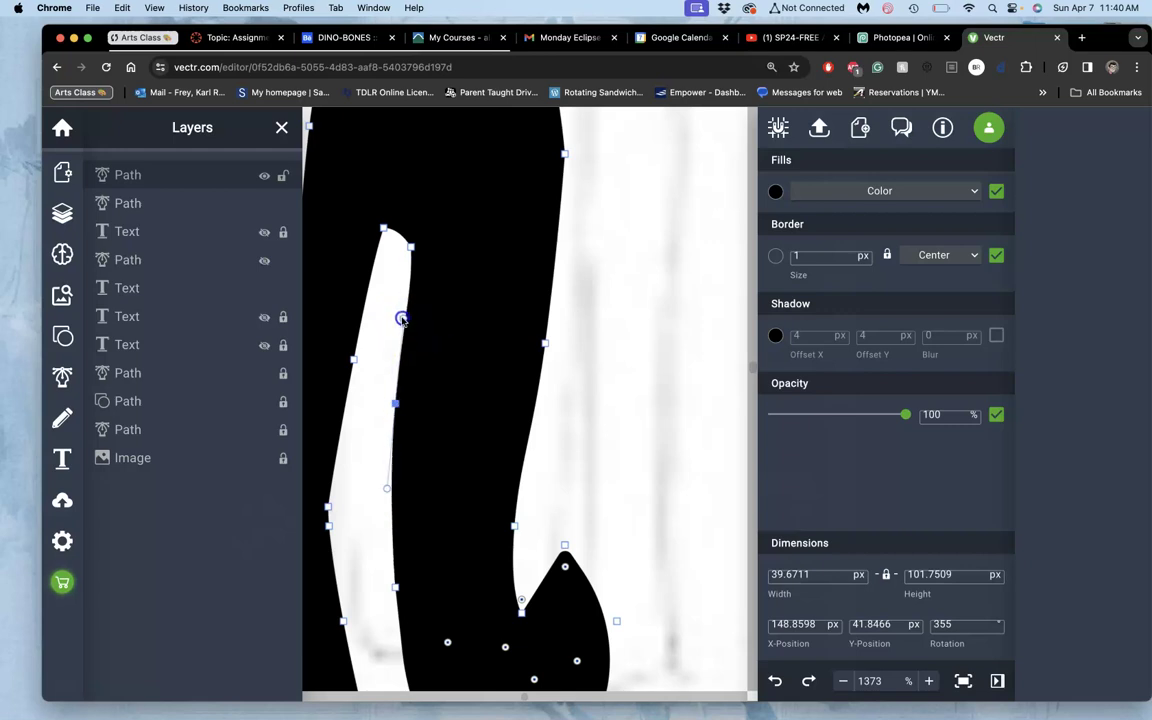
pyautogui.click(580, 372)
# Smooth the outermost point of the h's arch and lengthen its upper curve handle to fill out the shoulder.
pyautogui.scroll(1, 580, 372)
pyautogui.scroll(-5, 580, 372)
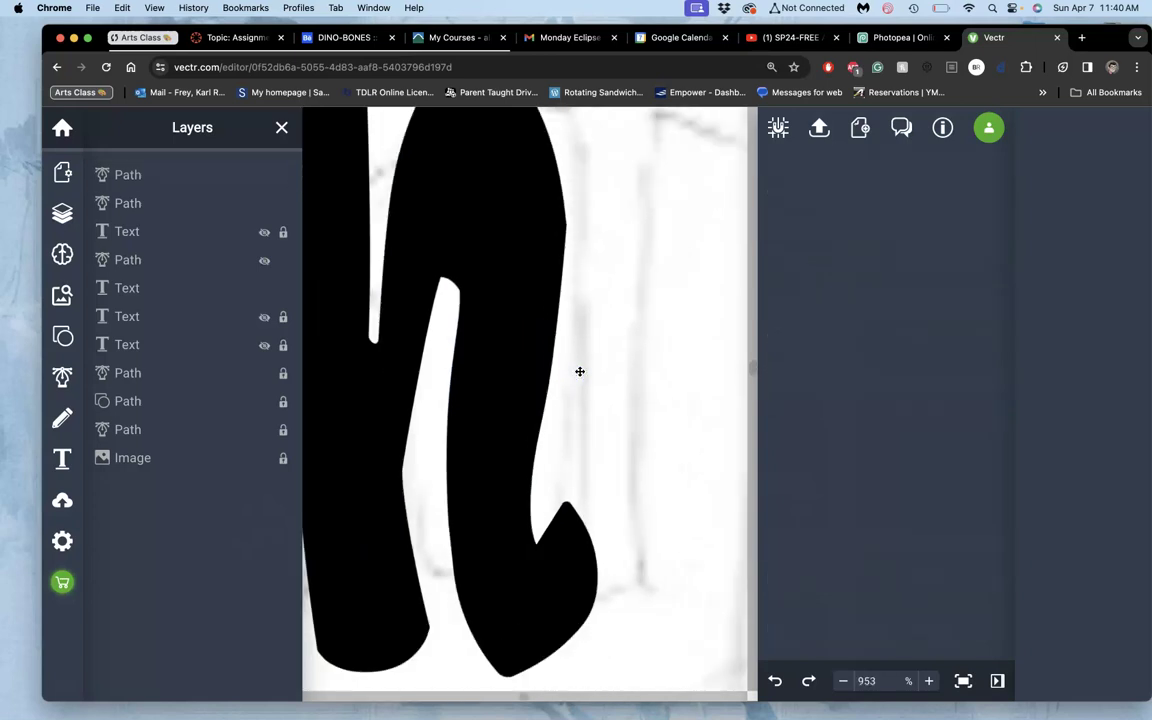
pyautogui.scroll(5, 580, 372)
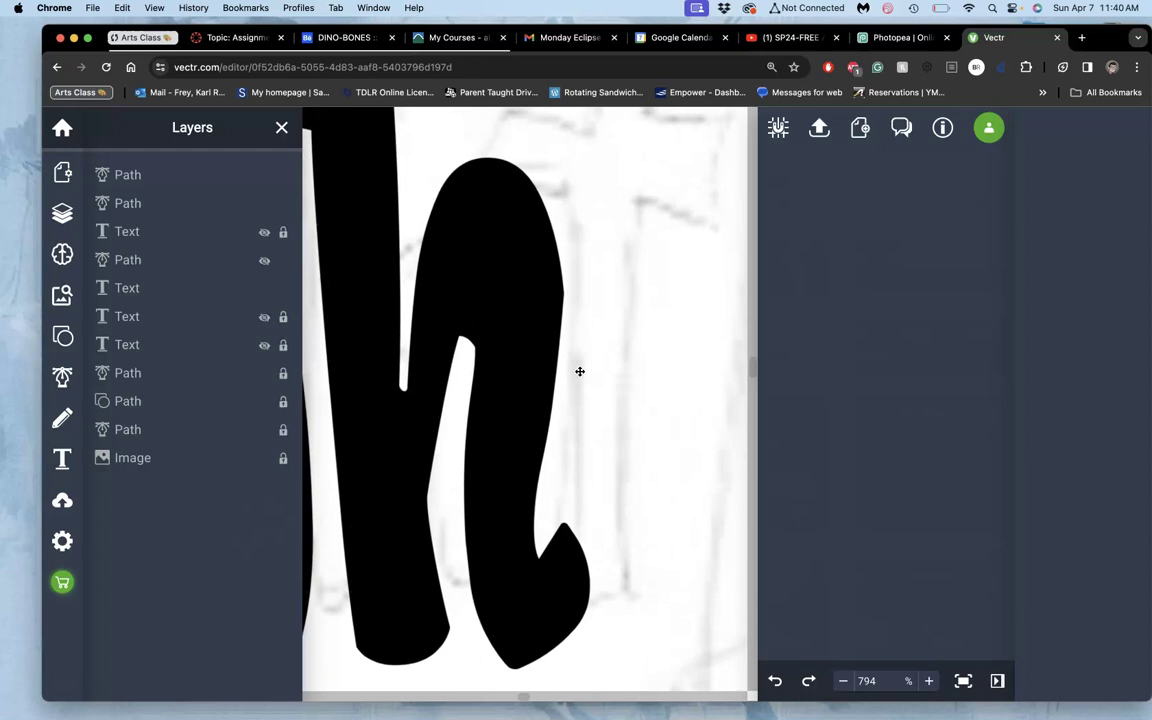
pyautogui.click(541, 366)
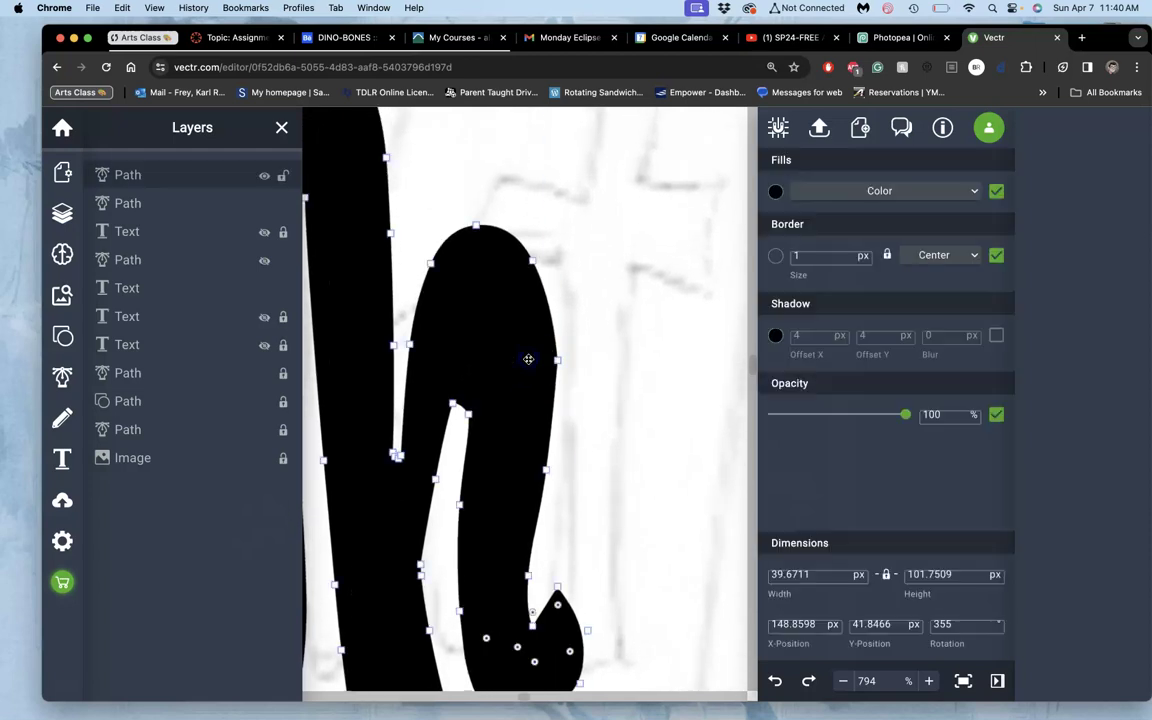
pyautogui.scroll(6, 528, 358)
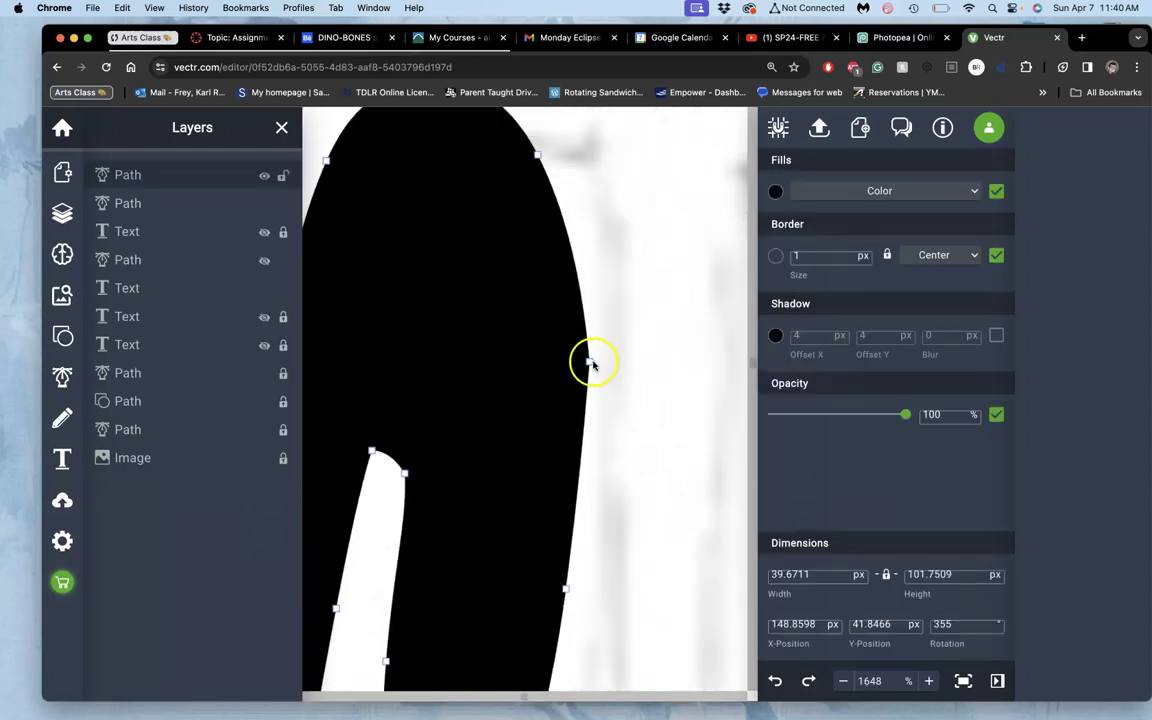
pyautogui.click(591, 363)
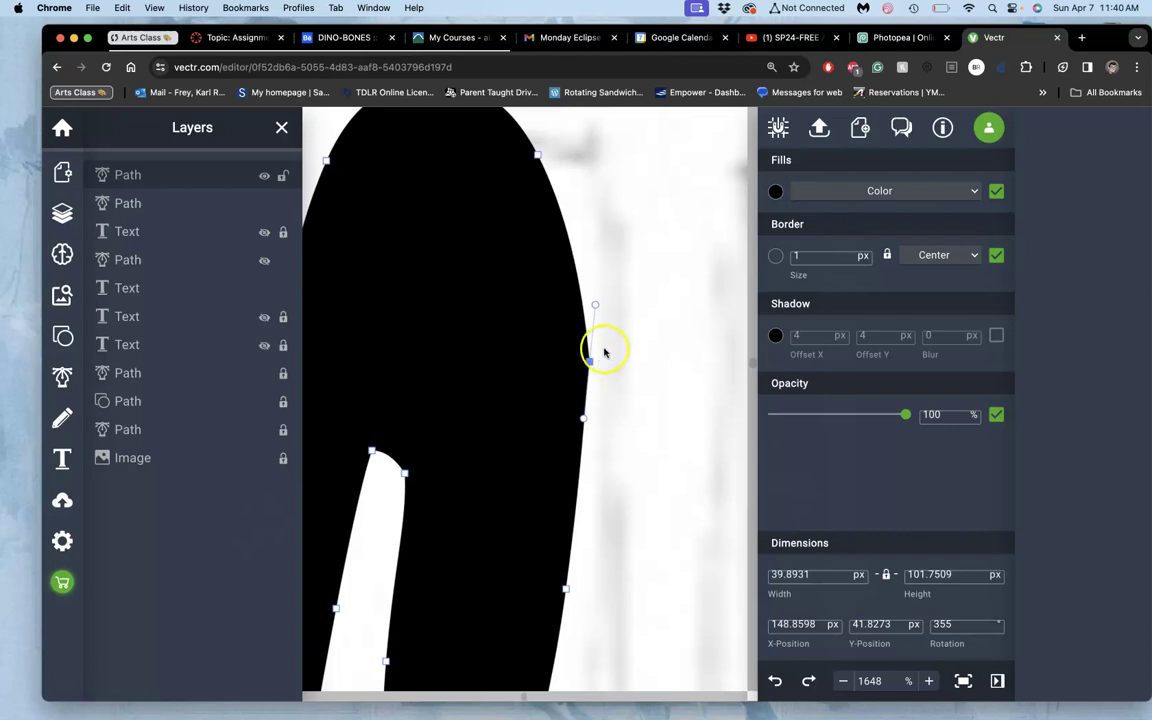
pyautogui.moveTo(595, 304); pyautogui.dragTo(605, 172)
# Reshape the outer edge below the h's shoulder by resetting the mid-leg point's curve and extending its upper handle.
pyautogui.doubleClick(566, 589)
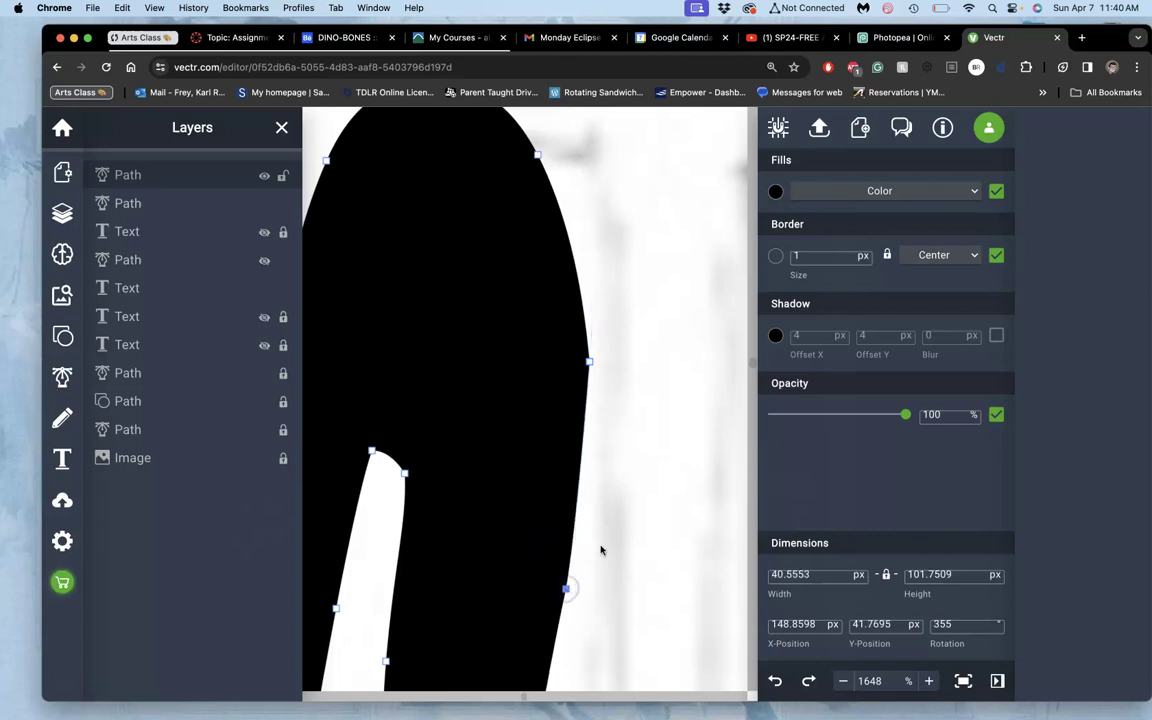
pyautogui.doubleClick(567, 589)
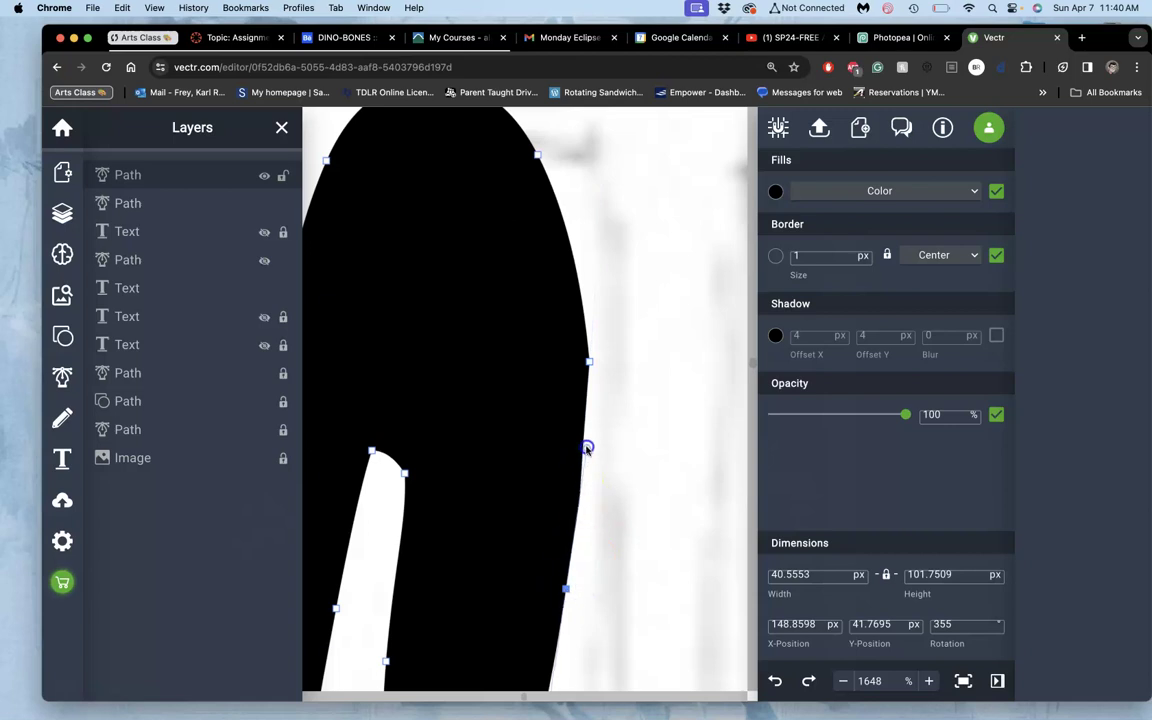
pyautogui.click(600, 481)
# Undo the last curve adjustment on the outer edge of the h's right leg.
pyautogui.scroll(-1, 623, 484)
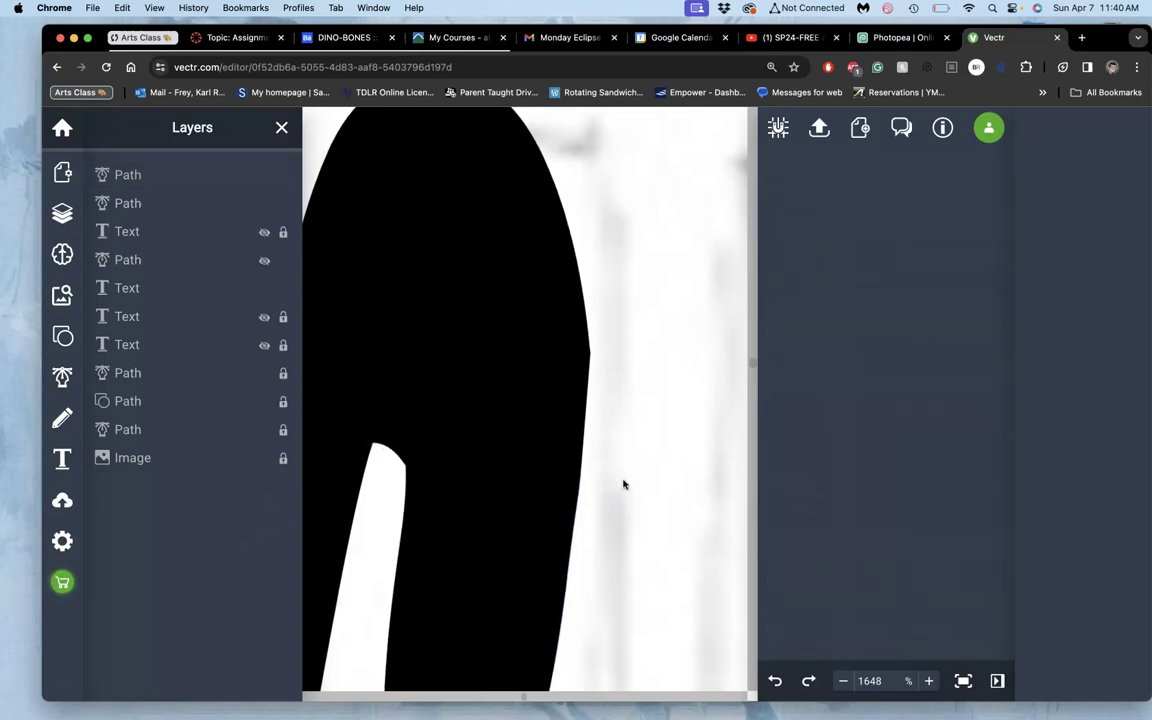
pyautogui.scroll(2, 622, 483)
pyautogui.click(617, 474)
pyautogui.press('super+z')
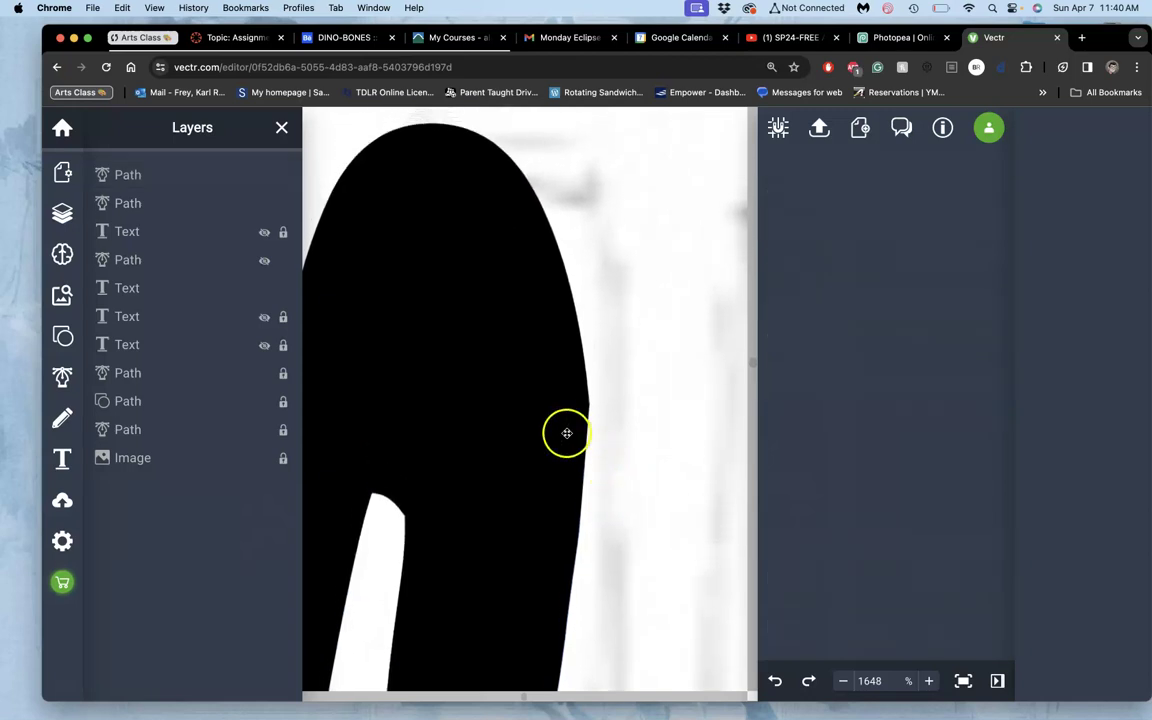
# Nudge the outermost point of the h's arch slightly up and outward, and lift the shoulder point a little.
pyautogui.click(567, 432)
pyautogui.moveTo(588, 404)
pyautogui.mouseDown()
pyautogui.moveTo(589, 442)
pyautogui.moveTo(591, 399)
pyautogui.mouseUp()
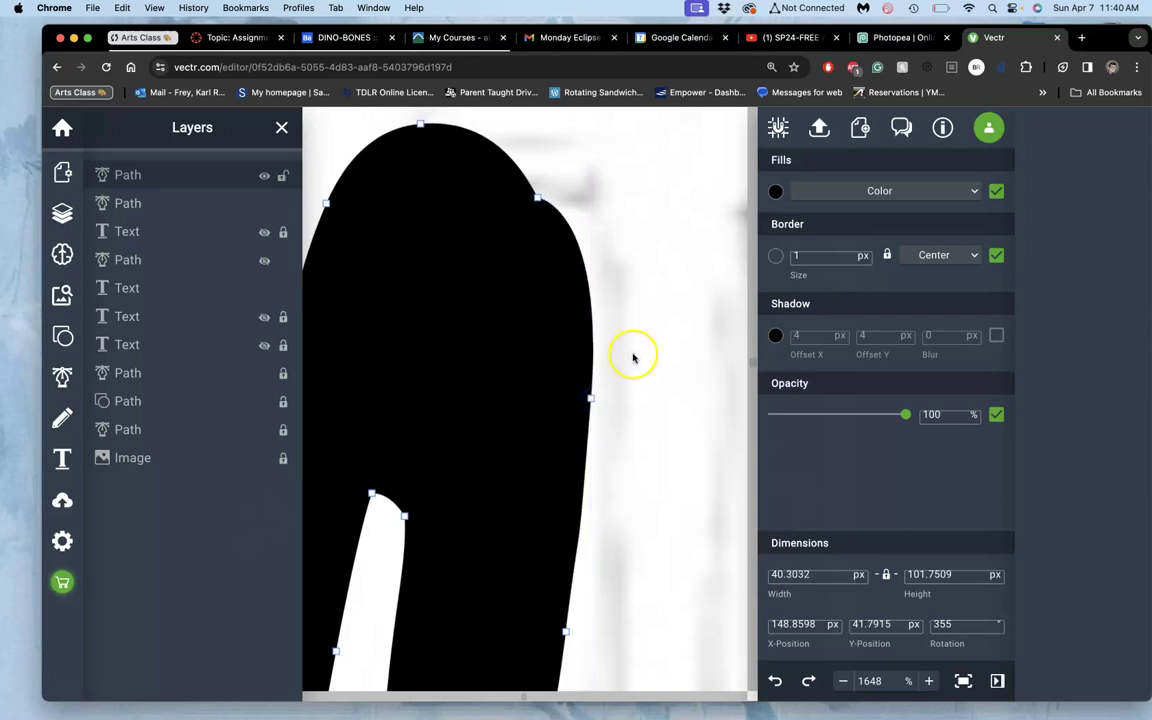
pyautogui.scroll(1, 633, 357)
pyautogui.moveTo(531, 205)
pyautogui.mouseDown()
pyautogui.moveTo(533, 188)
pyautogui.moveTo(531, 198)
pyautogui.mouseUp()
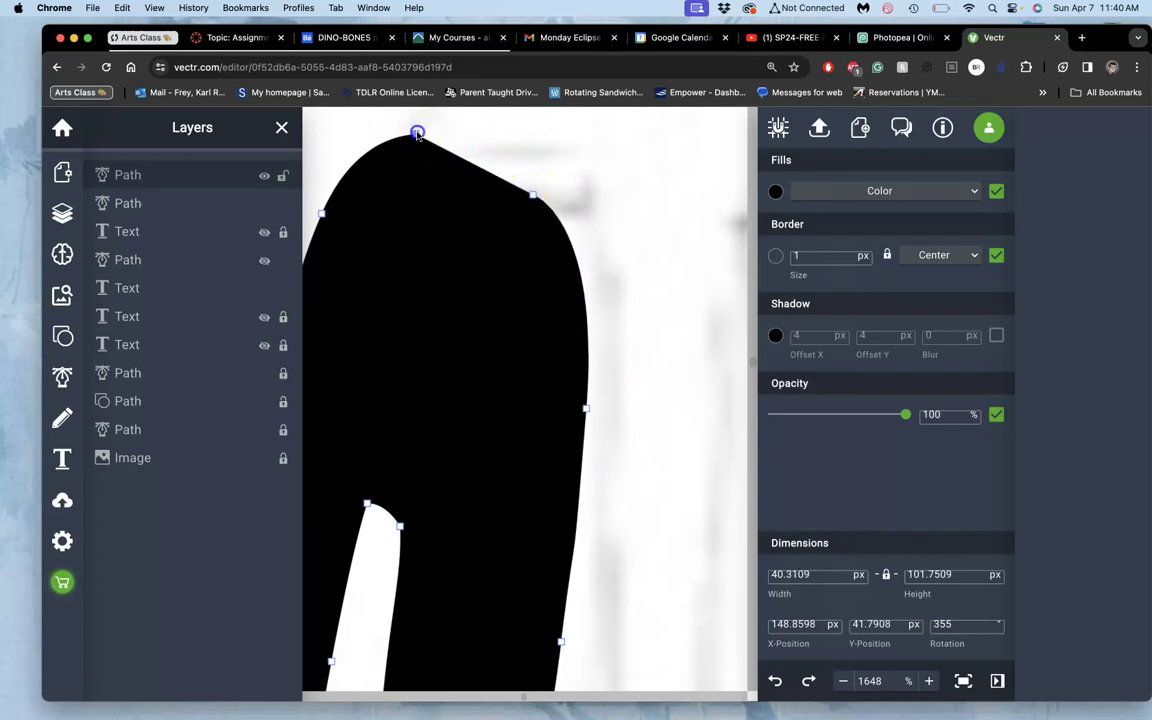
# Extend the arch's top point curve toward the shoulder and raise the shoulder point to widen the h's arch.
pyautogui.moveTo(446, 148); pyautogui.dragTo(500, 149)
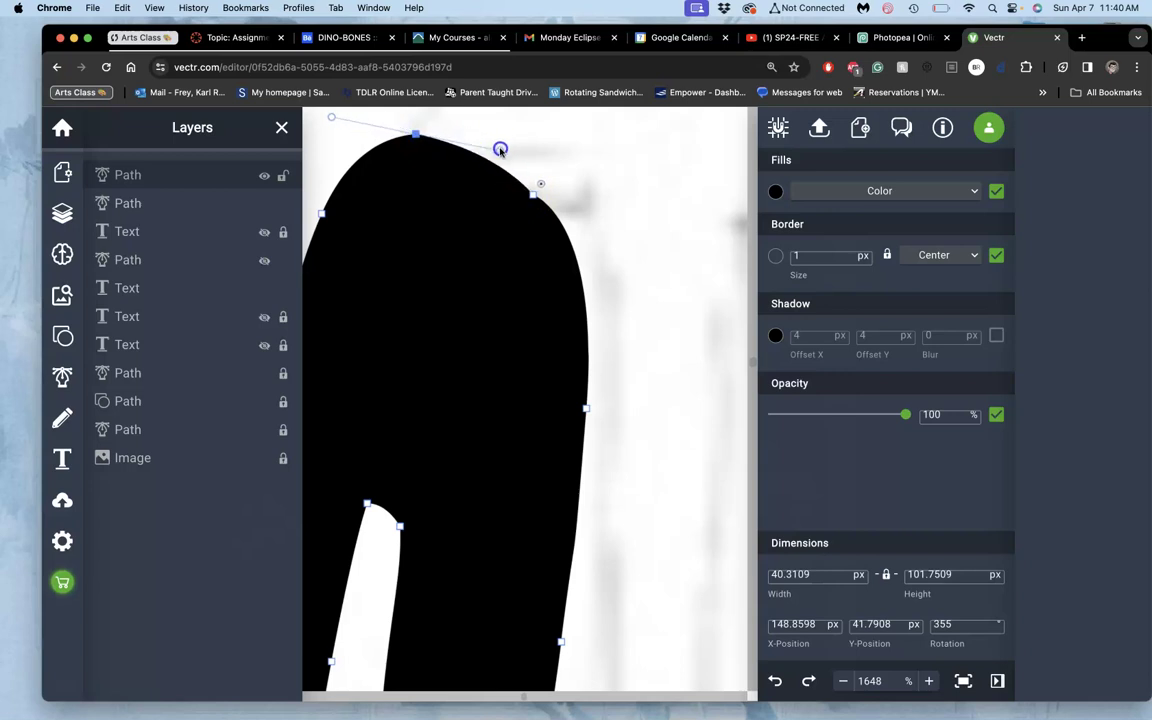
pyautogui.click(540, 186)
pyautogui.moveTo(540, 186)
pyautogui.mouseDown()
pyautogui.moveTo(494, 119)
pyautogui.moveTo(473, 134)
pyautogui.moveTo(539, 180)
pyautogui.moveTo(536, 166)
pyautogui.mouseUp()
# Delete the top point of the h's arch and pull a replacement point outward on the upper-left edge.
pyautogui.click(415, 137)
pyautogui.click(415, 137)
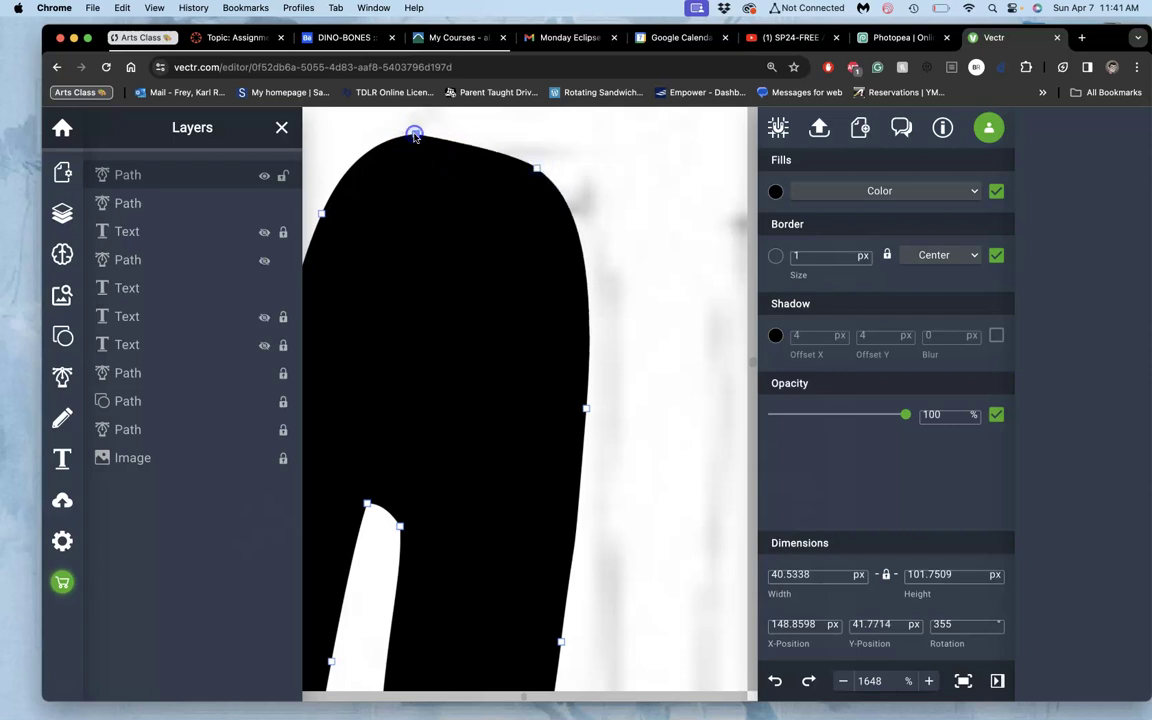
pyautogui.click(428, 223)
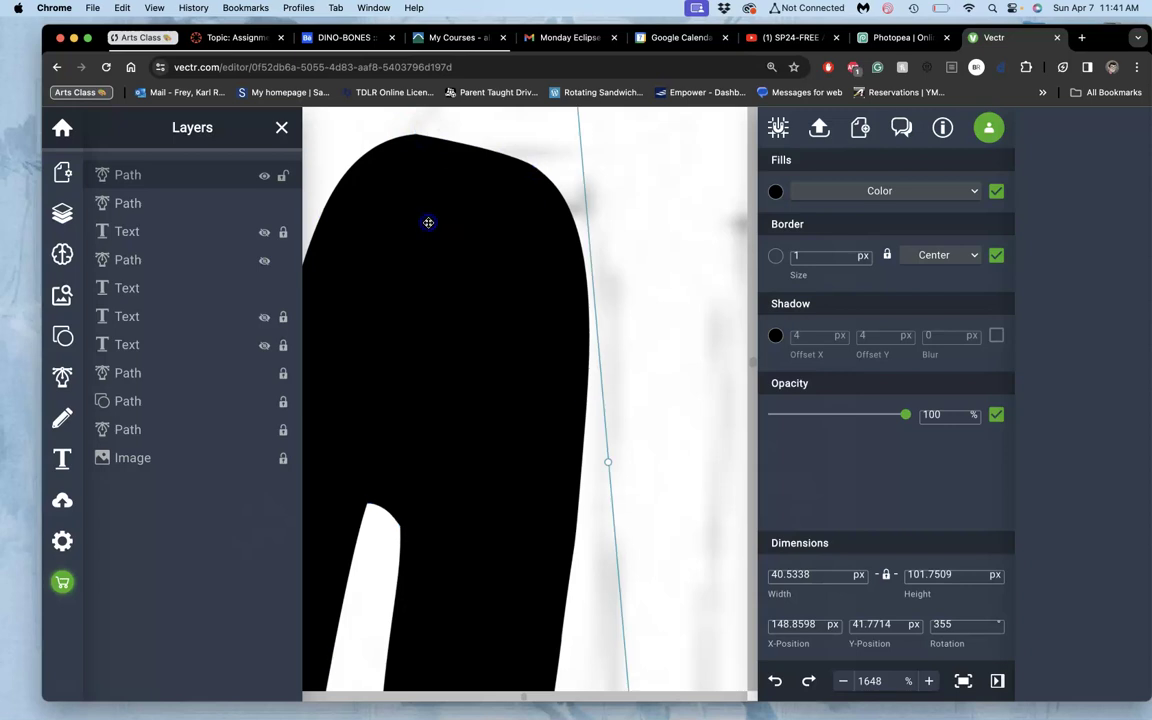
pyautogui.doubleClick(419, 150)
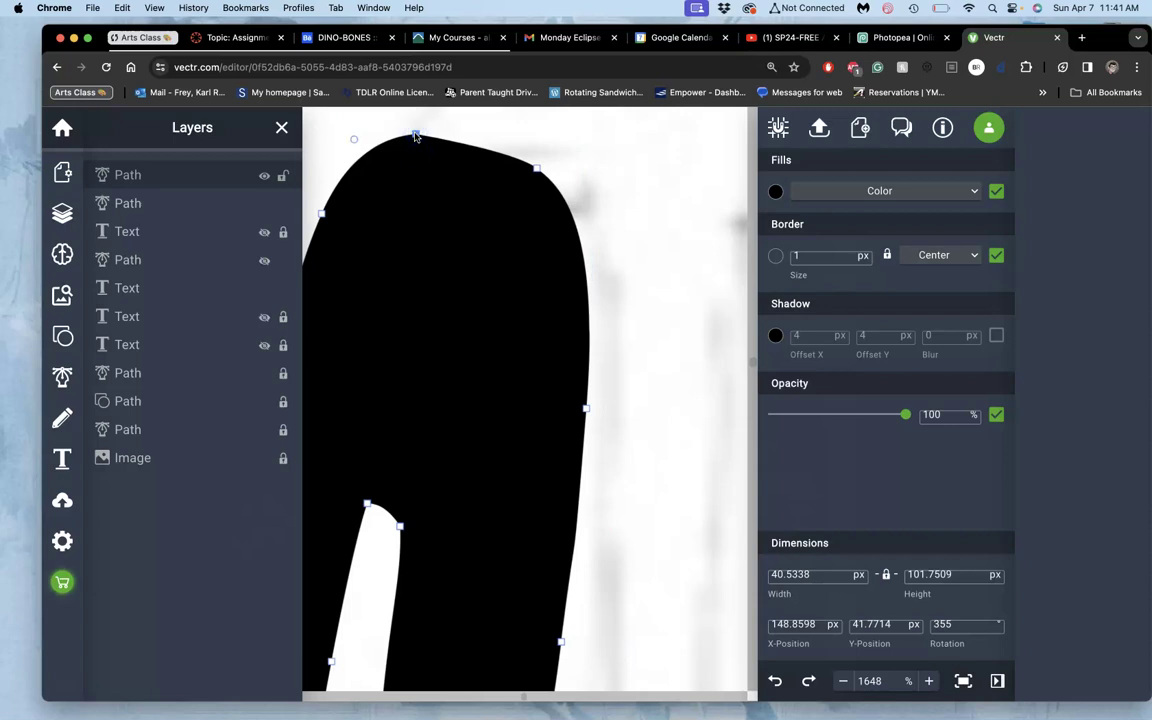
pyautogui.press('BackSpace')
pyautogui.click(422, 192)
pyautogui.moveTo(420, 190); pyautogui.dragTo(406, 152)
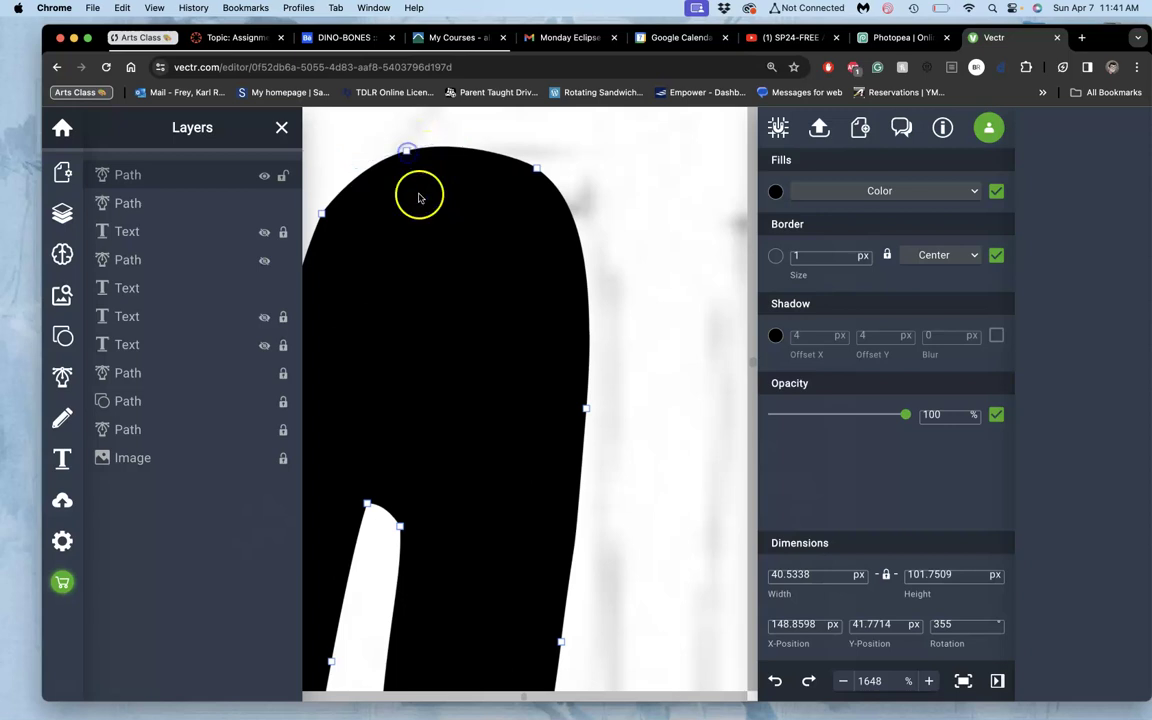
# Round the left side of the h's arch by resetting its upper-left point's curve and moving the point outward.
pyautogui.click(655, 344)
pyautogui.scroll(-5, 617, 369)
pyautogui.click(527, 307)
pyautogui.scroll(2, 522, 316)
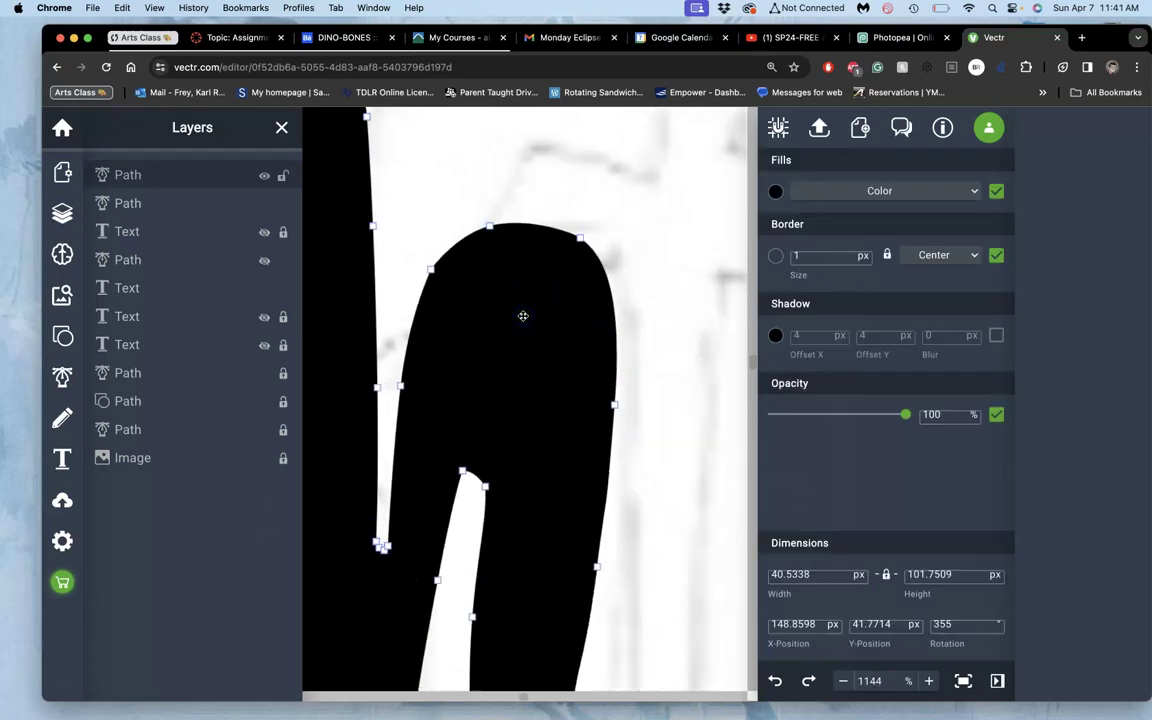
pyautogui.scroll(2, 522, 316)
pyautogui.doubleClick(396, 255)
pyautogui.click(403, 284)
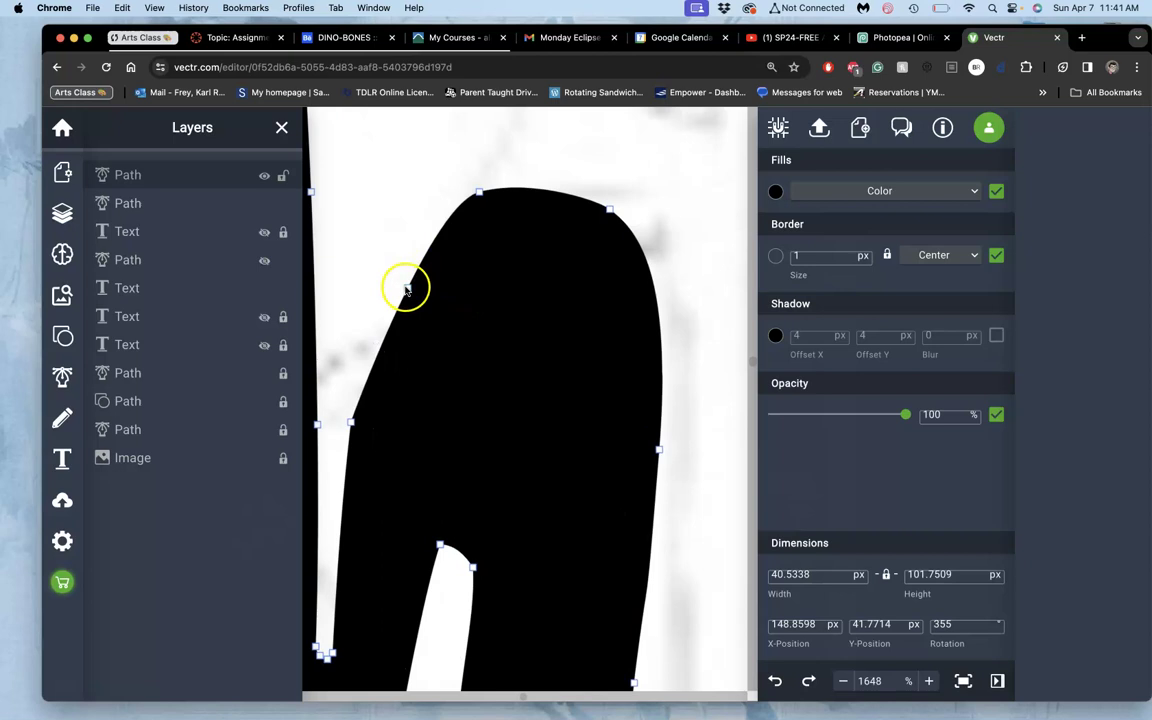
pyautogui.moveTo(403, 287); pyautogui.dragTo(391, 271)
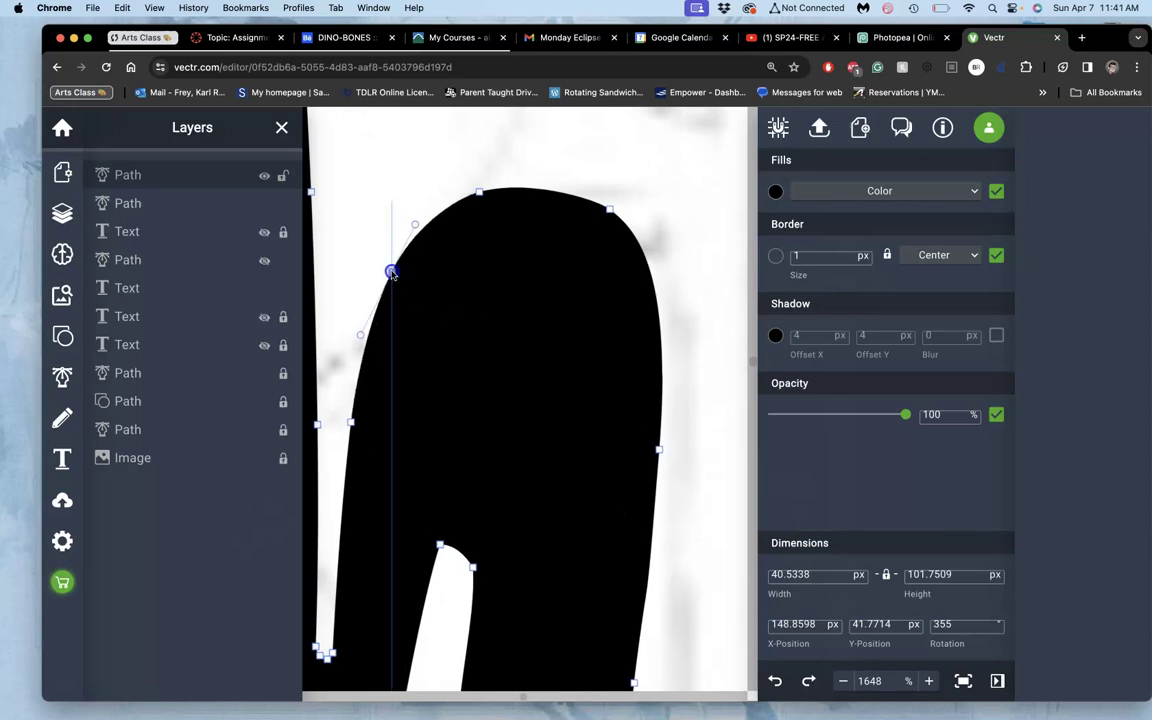
# Delete the extra points at the bottom of the notch between the h's stem and arch.
pyautogui.click(459, 471)
pyautogui.scroll(-1, 381, 607)
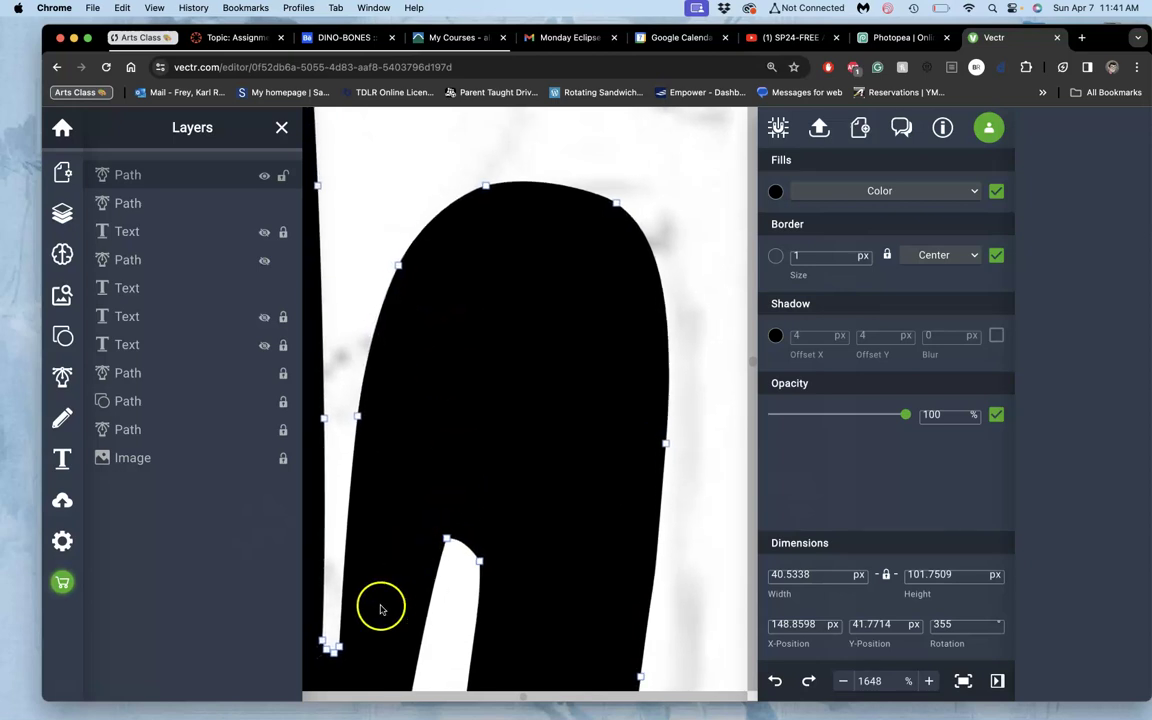
pyautogui.click(333, 649)
pyautogui.click(333, 651)
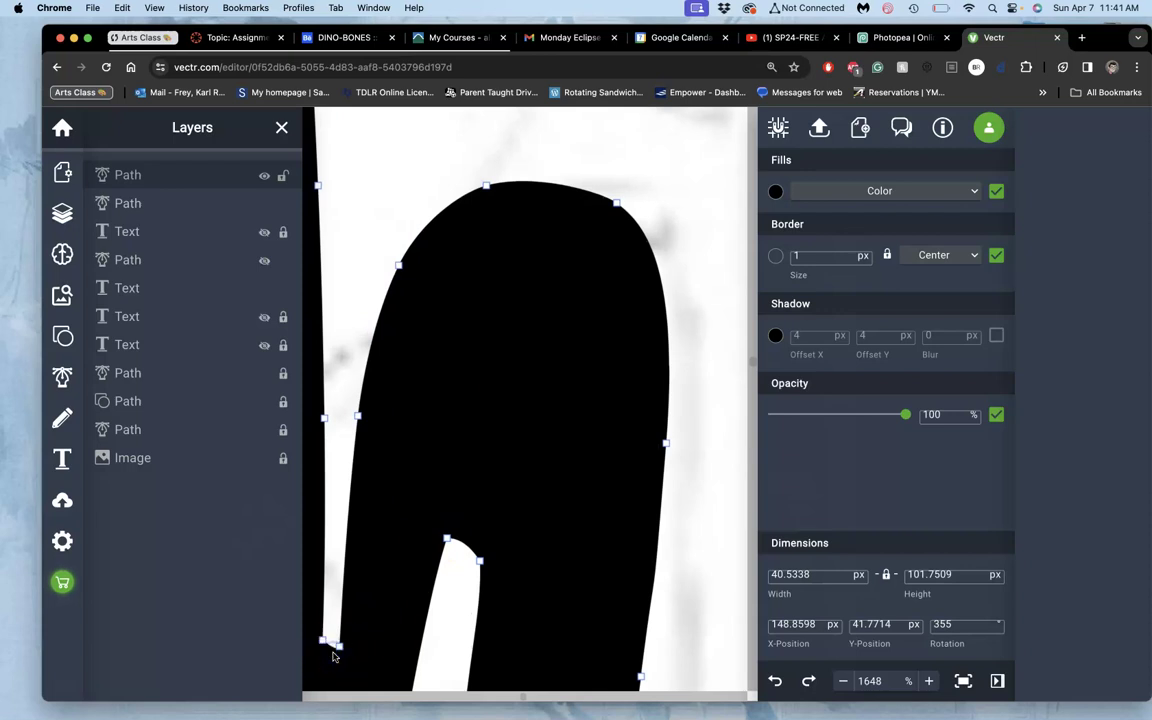
# Add a point higher on the arch side of the notch and delete the notch's lower-right corner point.
pyautogui.scroll(-1, 334, 657)
pyautogui.click(351, 630)
pyautogui.click(355, 573)
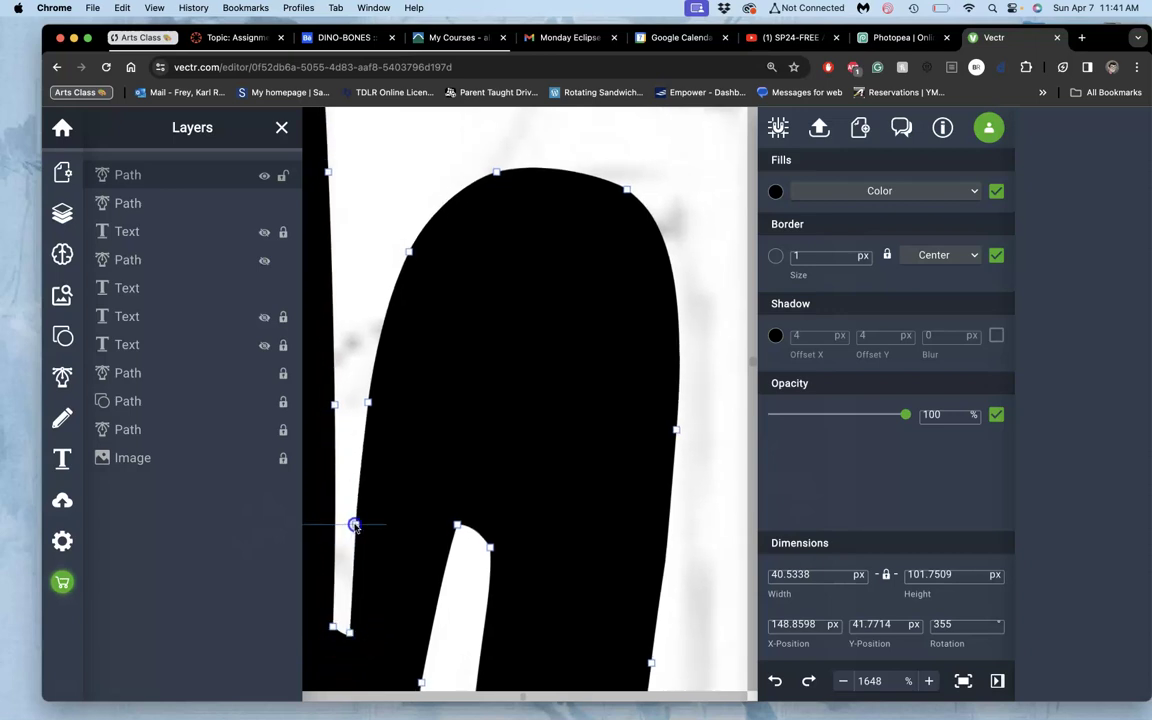
pyautogui.click(348, 633)
pyautogui.press('Delete')
# Raise the bottom of the notch by pulling up a new point and deleting the old lower-left corner point.
pyautogui.click(338, 630)
pyautogui.moveTo(338, 632); pyautogui.dragTo(343, 560)
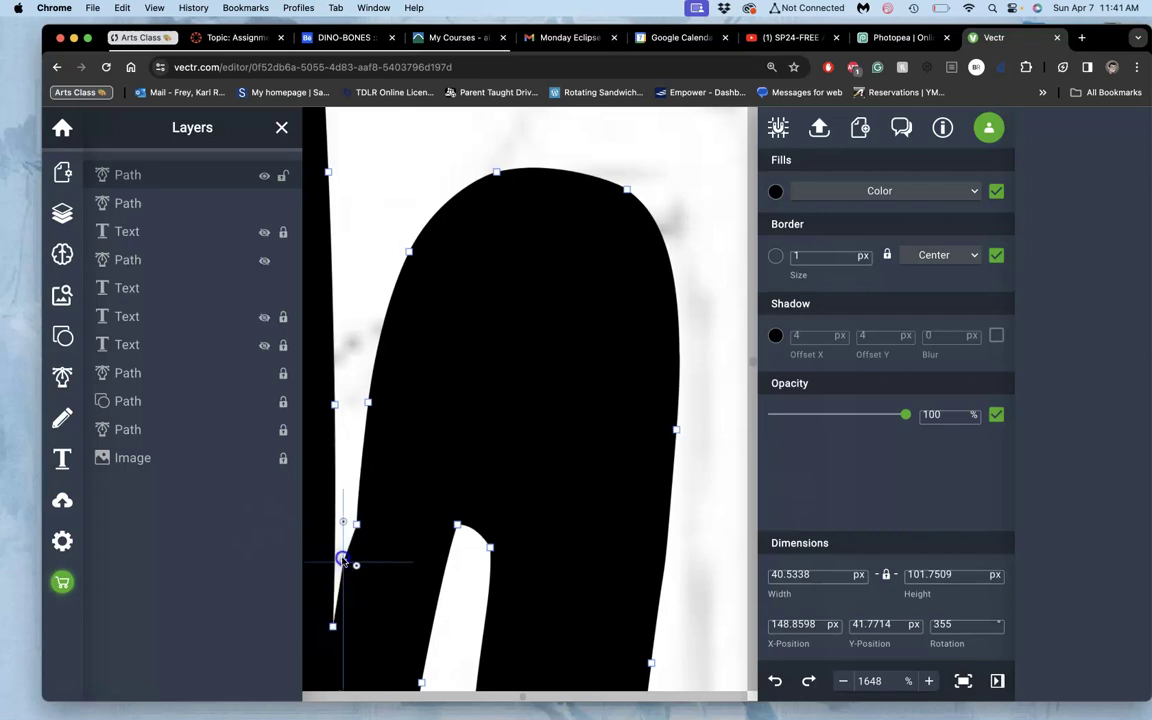
pyautogui.click(333, 627)
pyautogui.press('Delete')
pyautogui.click(346, 547)
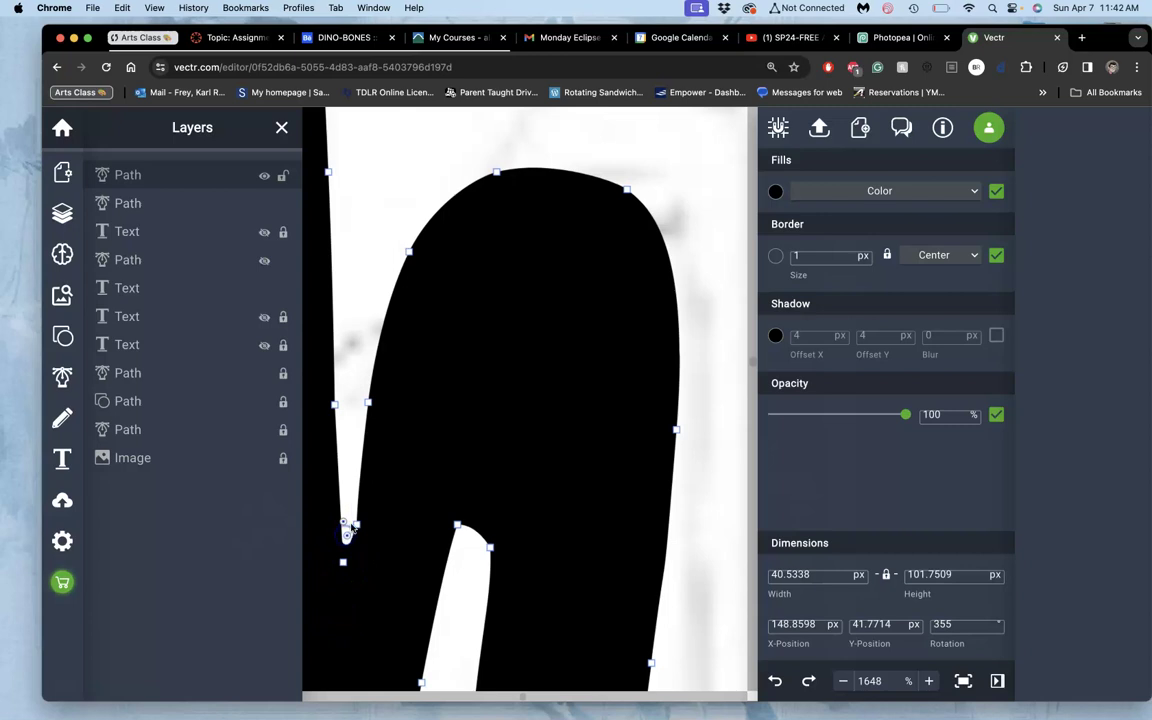
# Remove the surplus point on the arch side of the notch to taper it to a tip, and deselect the h.
pyautogui.moveTo(355, 526); pyautogui.dragTo(354, 491)
pyautogui.click(355, 491)
pyautogui.moveTo(356, 492); pyautogui.dragTo(378, 470)
pyautogui.scroll(-5, 378, 470)
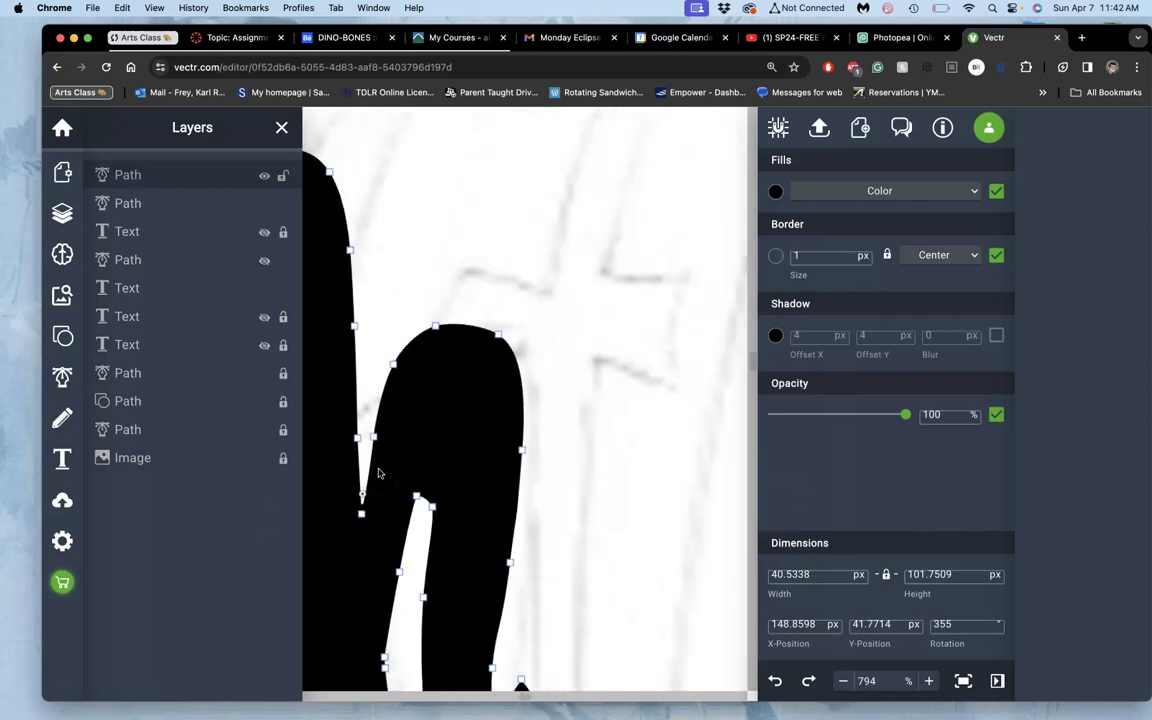
pyautogui.scroll(-3, 378, 472)
pyautogui.hscroll(-1, 381, 473)
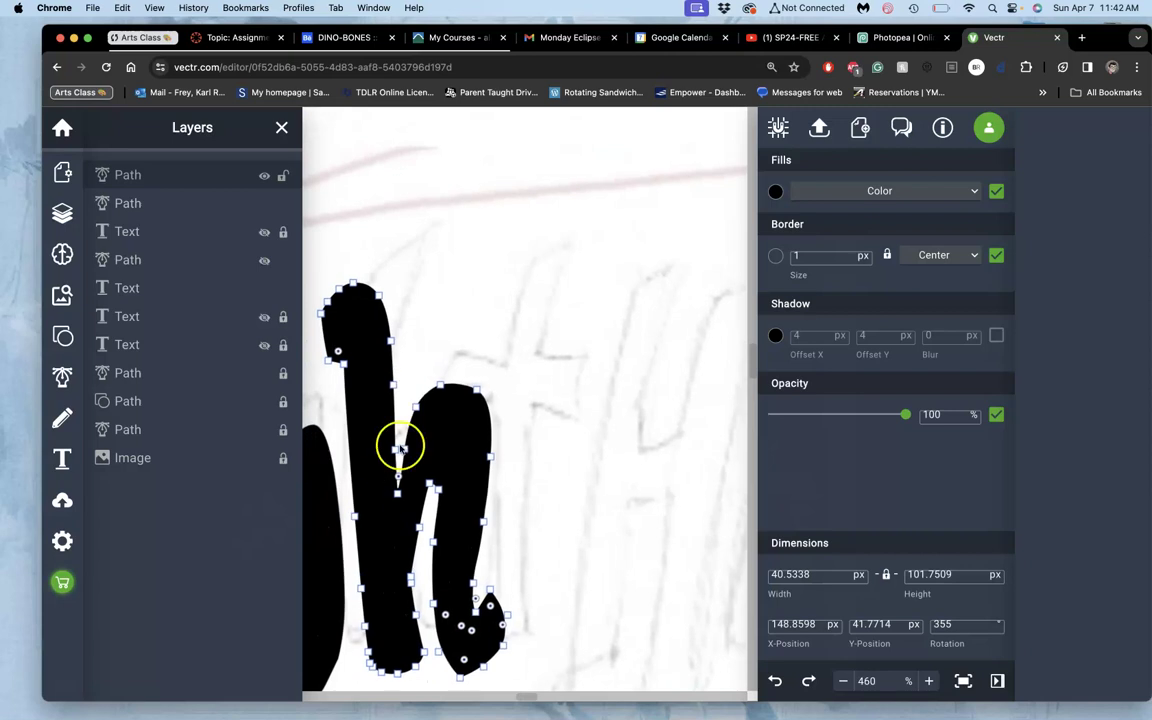
pyautogui.click(430, 354)
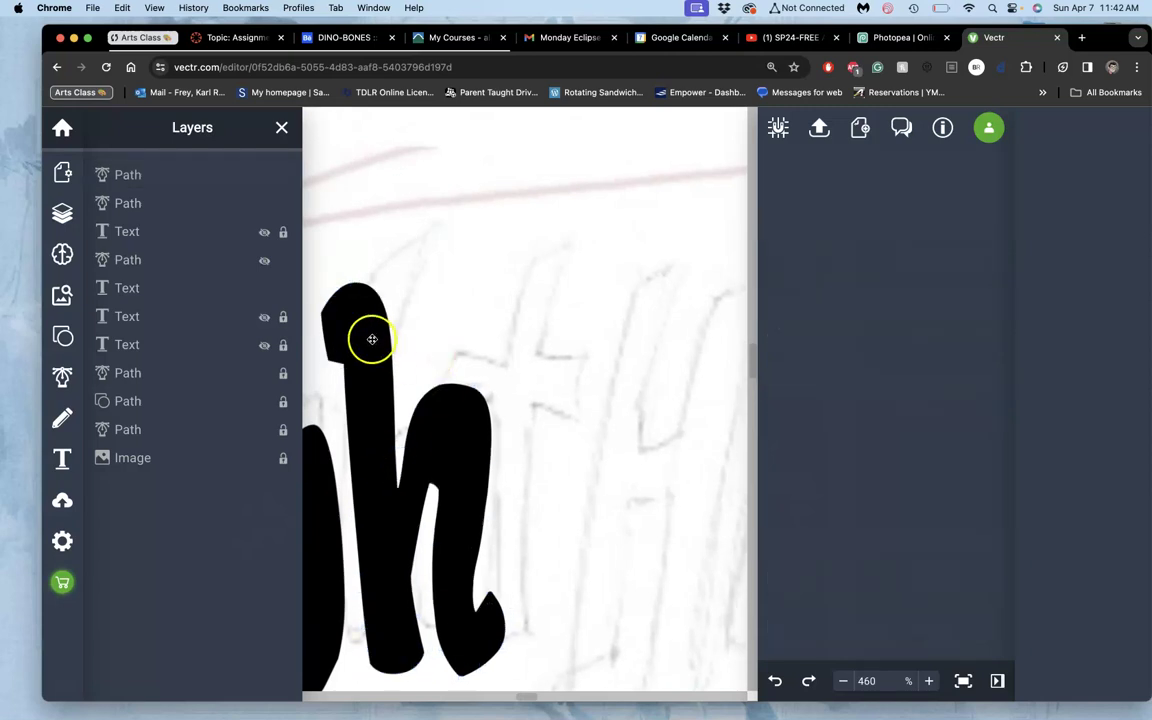
# Smooth the stem side of the h's lower opening by removing its clustered points and shifting the remaining point slightly upward.
pyautogui.click(404, 565)
pyautogui.doubleClick(402, 565)
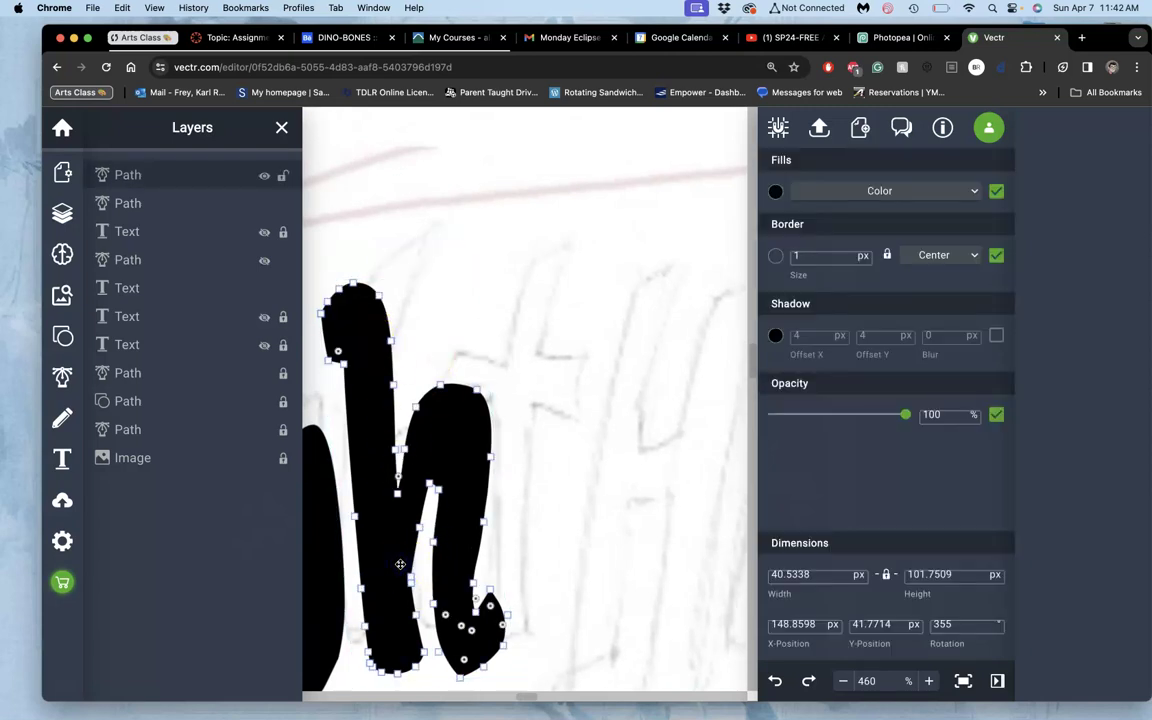
pyautogui.scroll(3, 400, 564)
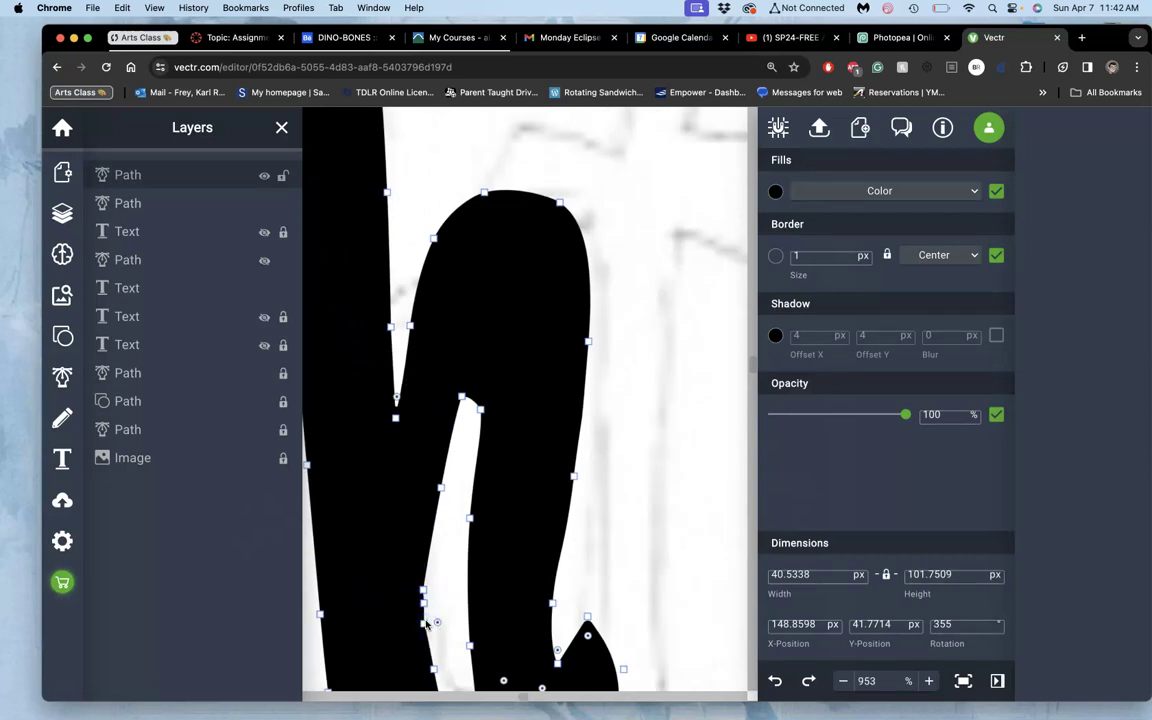
pyautogui.click(421, 602)
pyautogui.click(423, 604)
pyautogui.moveTo(424, 594)
pyautogui.mouseDown()
pyautogui.moveTo(434, 586)
pyautogui.moveTo(425, 588)
pyautogui.mouseUp()
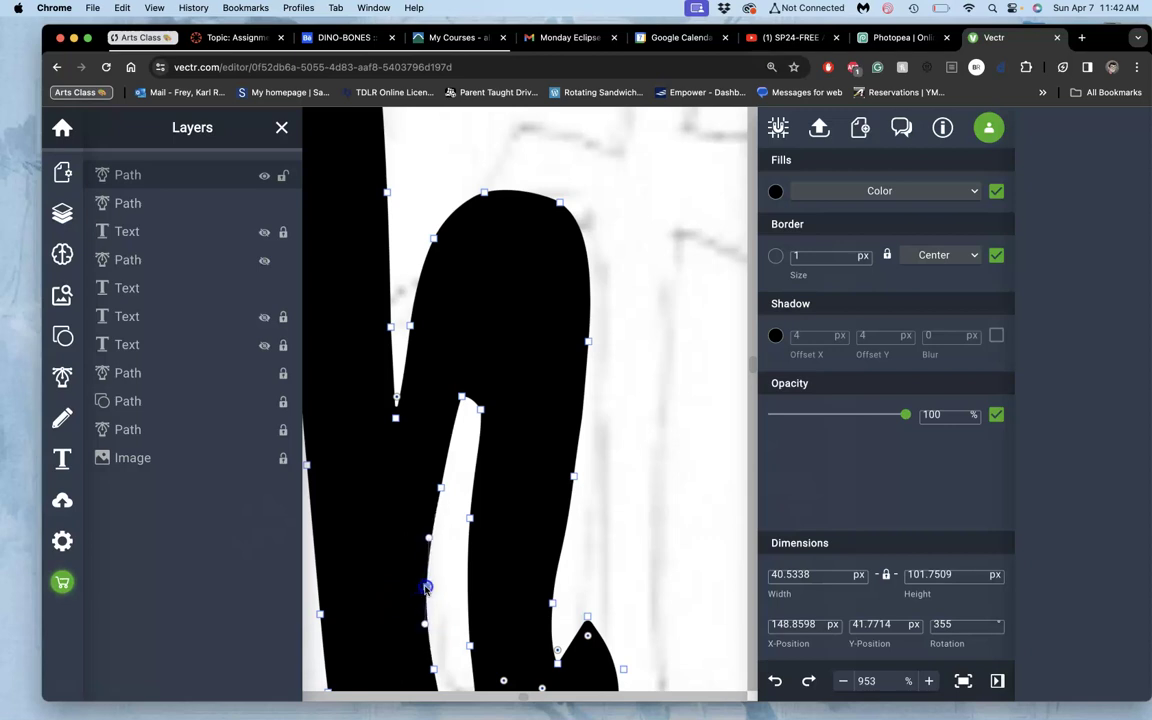
pyautogui.click(414, 641)
pyautogui.click(368, 625)
pyautogui.scroll(1, 367, 628)
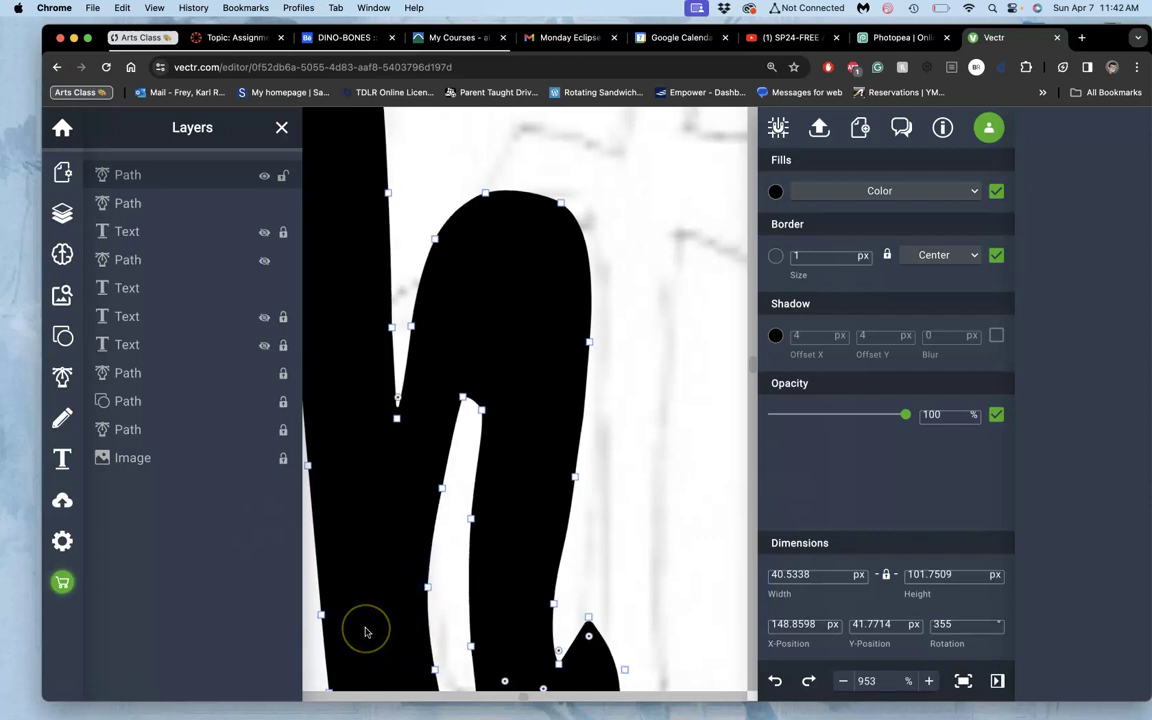
# Round the left side of the h's ascender head by pulling a point outward, removing corner points and adjusting the curve.
pyautogui.scroll(3, 367, 631)
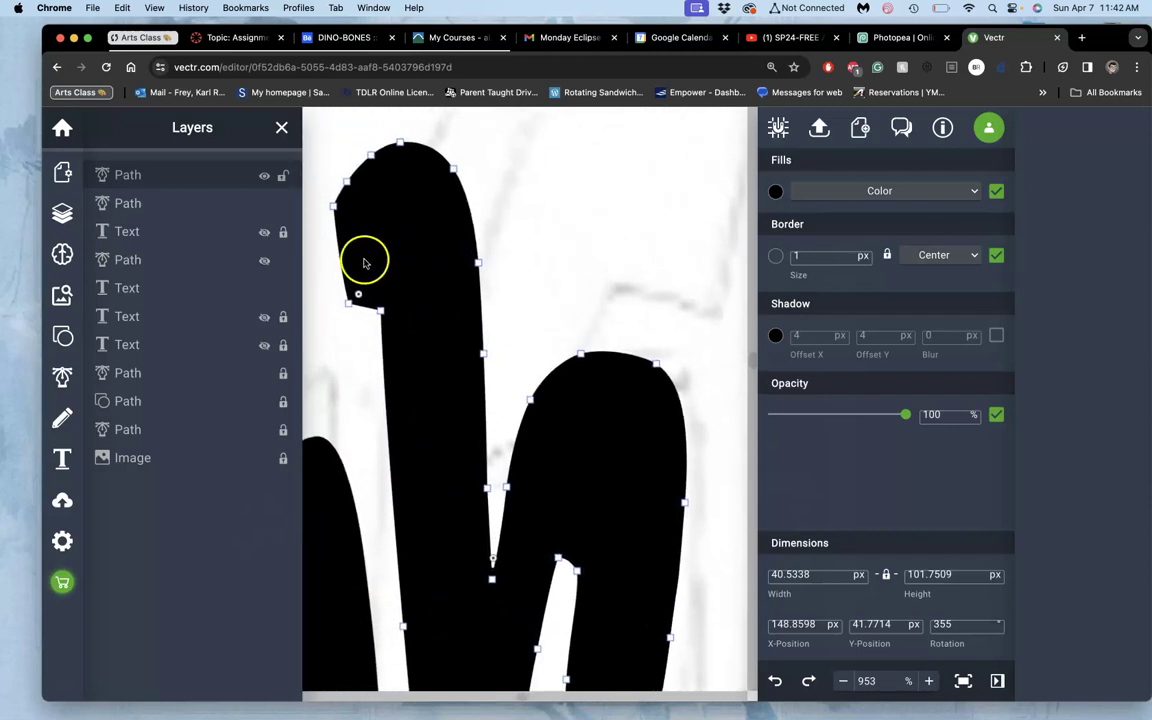
pyautogui.moveTo(341, 255); pyautogui.dragTo(328, 264)
pyautogui.click(333, 208)
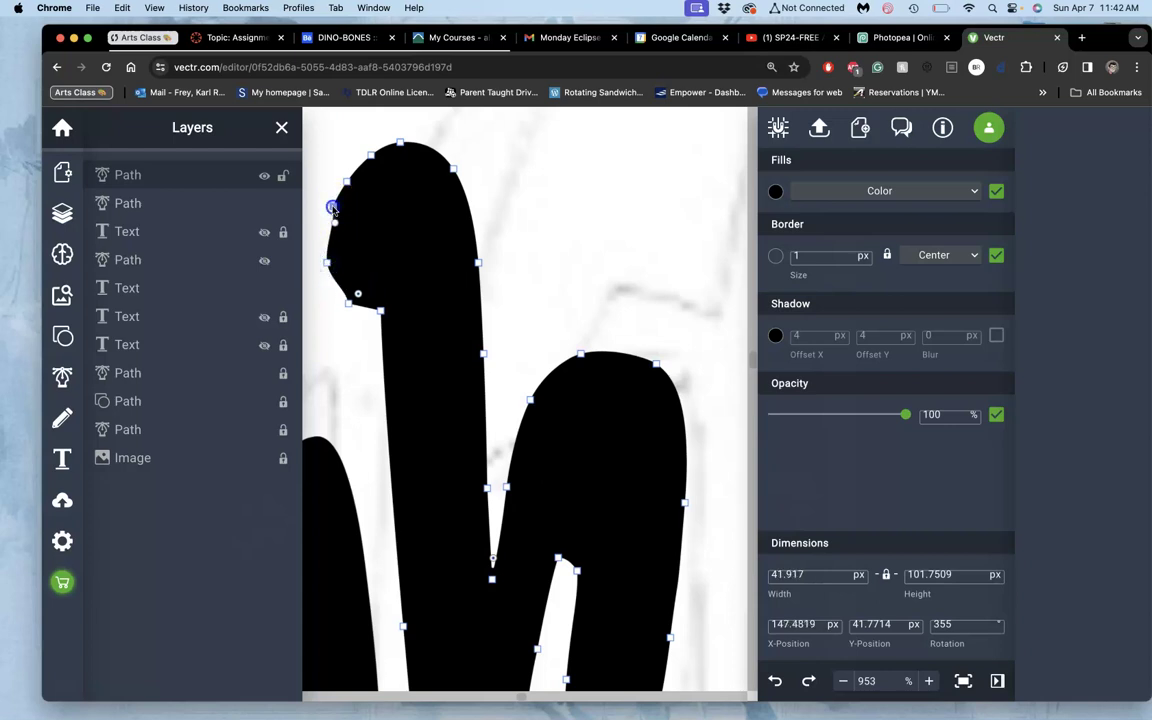
pyautogui.moveTo(333, 207); pyautogui.dragTo(314, 262)
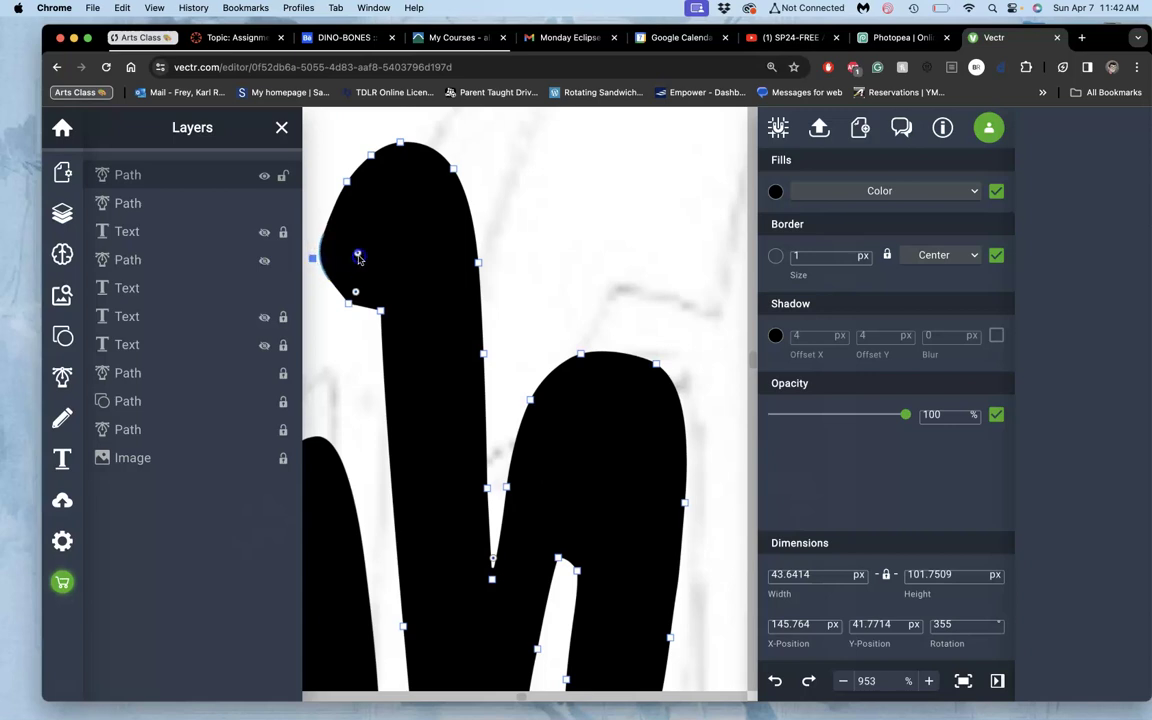
pyautogui.moveTo(377, 273); pyautogui.dragTo(408, 252)
pyautogui.click(339, 354)
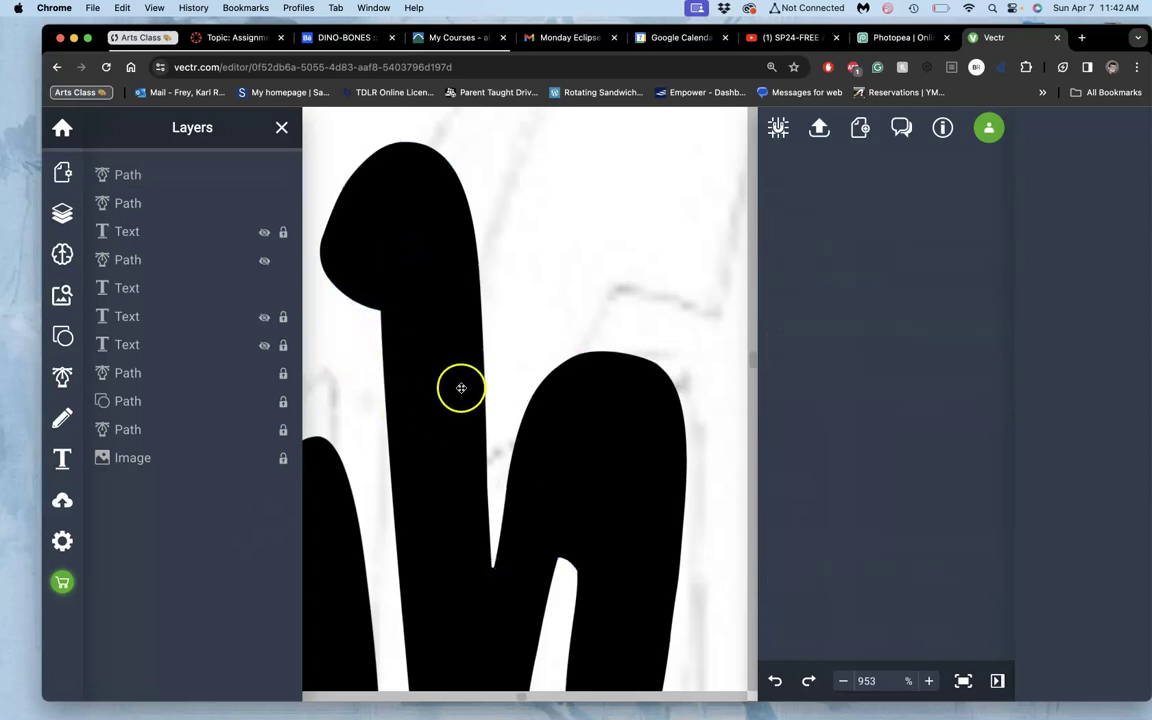
# Adjust the tip of the notch between the h's stem and arch, and reshape the curve on its arch side.
pyautogui.scroll(-5, 450, 401)
pyautogui.scroll(-6, 449, 401)
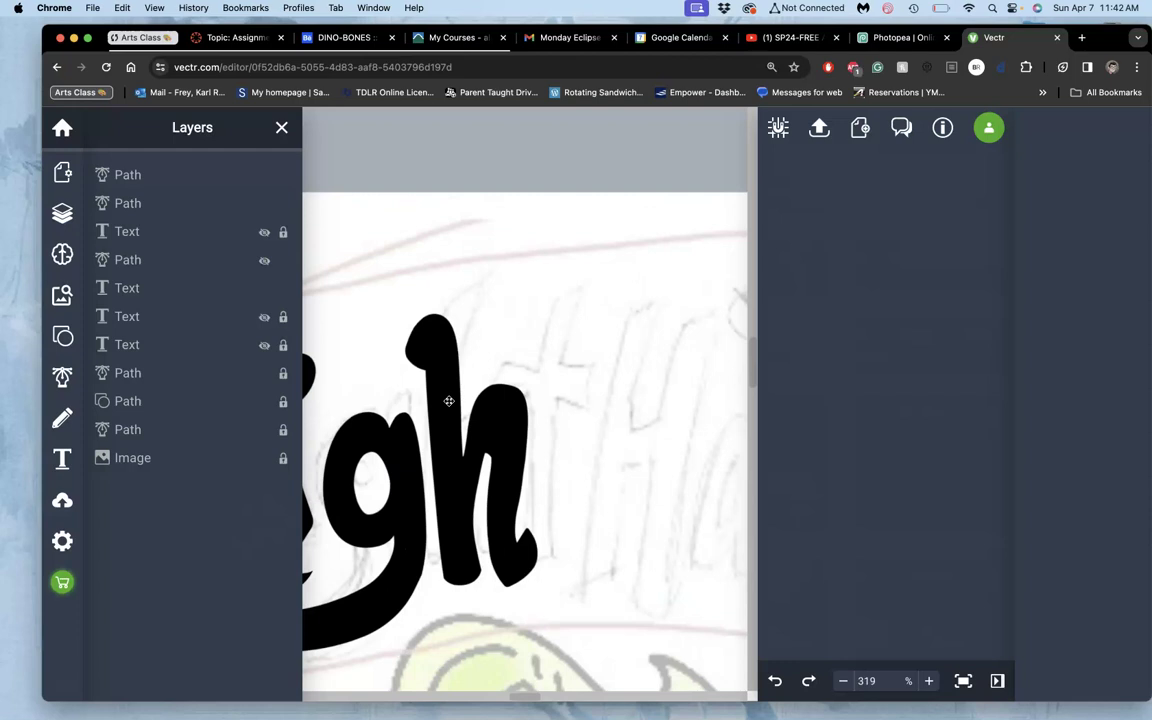
pyautogui.scroll(-2, 449, 401)
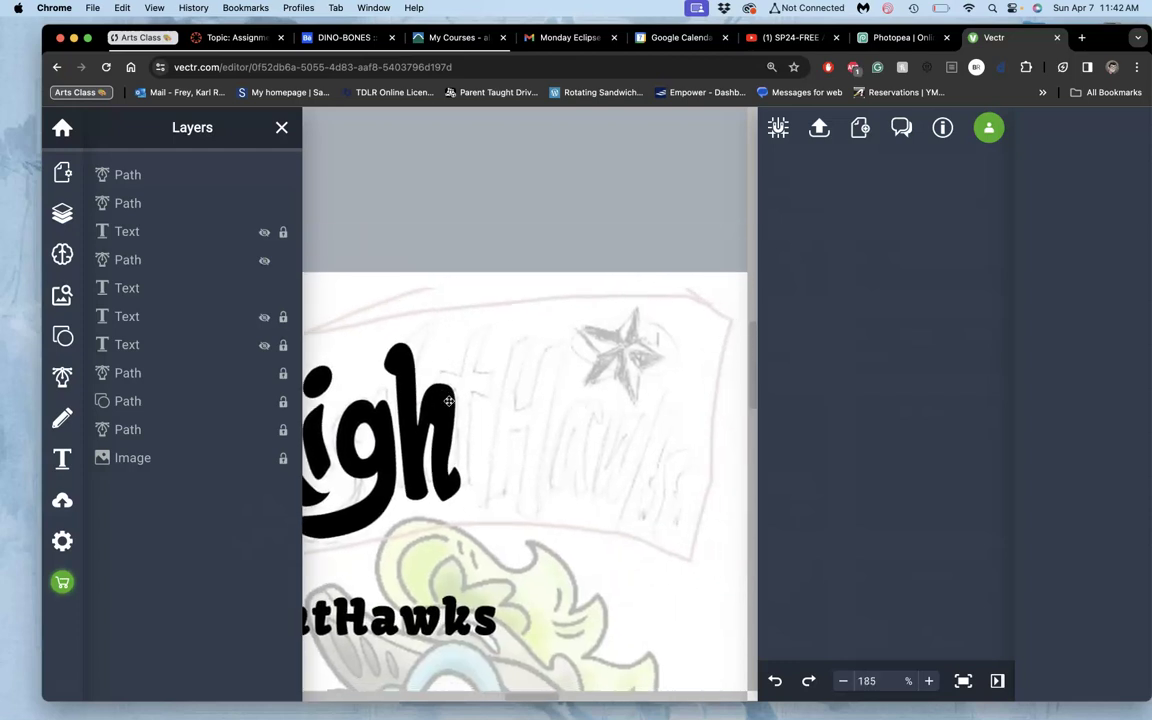
pyautogui.scroll(10, 449, 401)
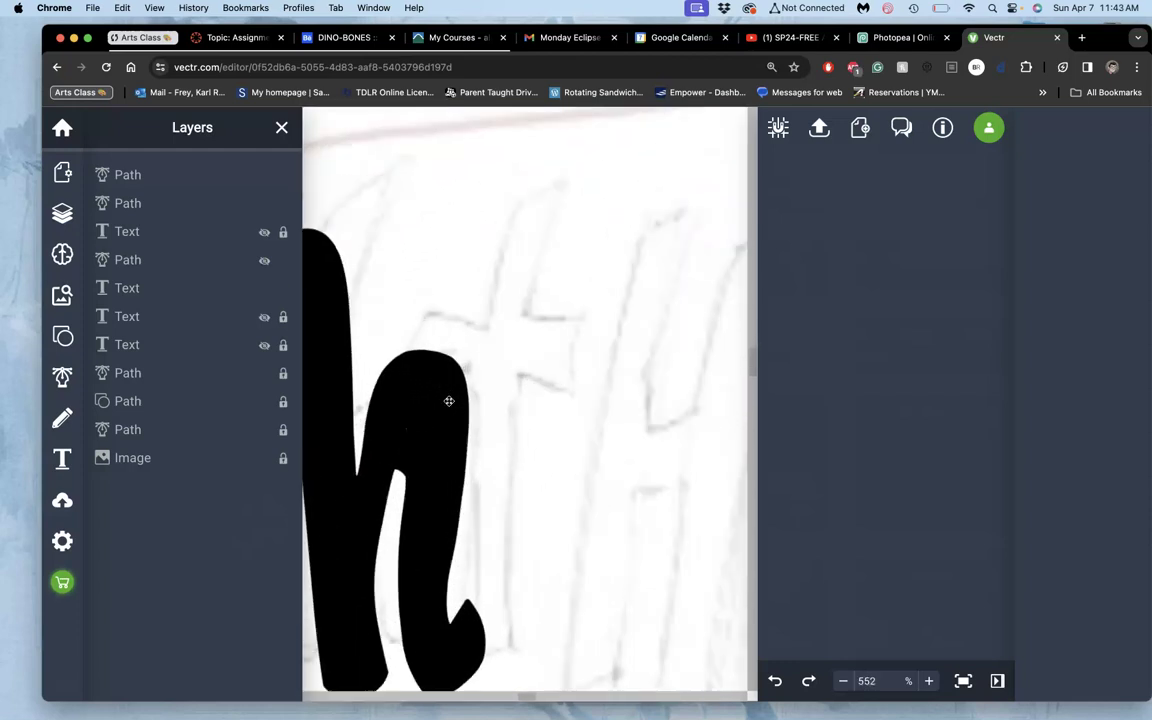
pyautogui.hscroll(-1, 468, 386)
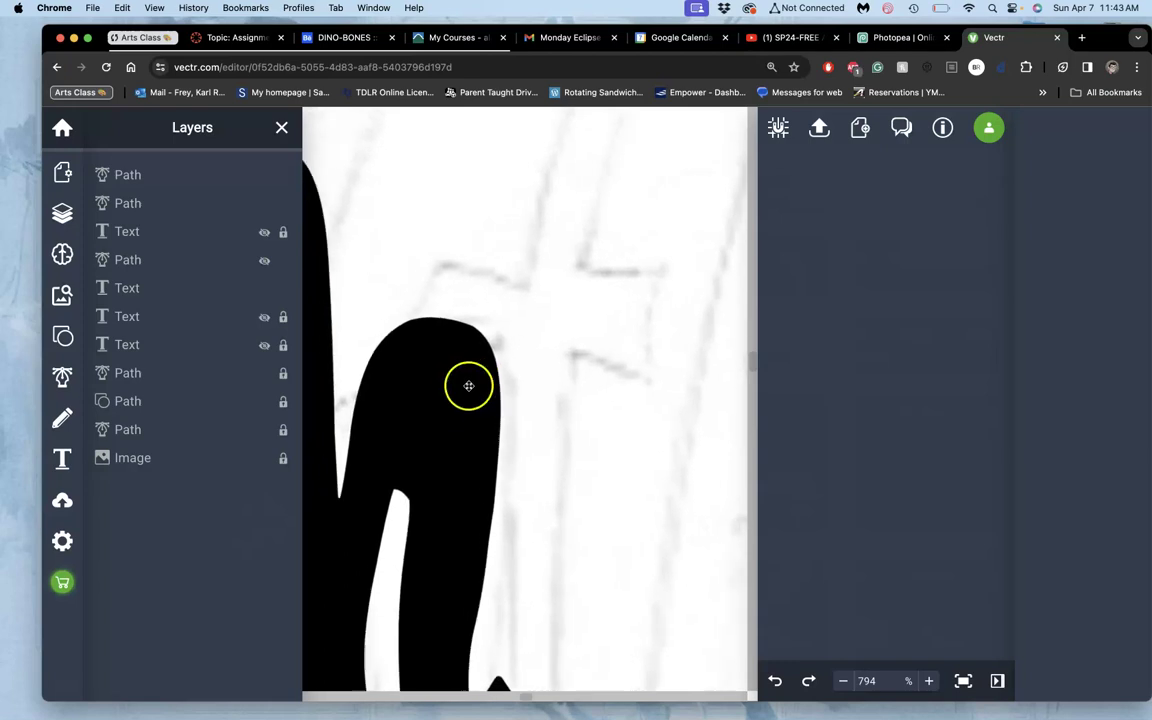
pyautogui.click(418, 441)
pyautogui.doubleClick(418, 441)
pyautogui.moveTo(355, 501); pyautogui.dragTo(350, 492)
pyautogui.click(367, 425)
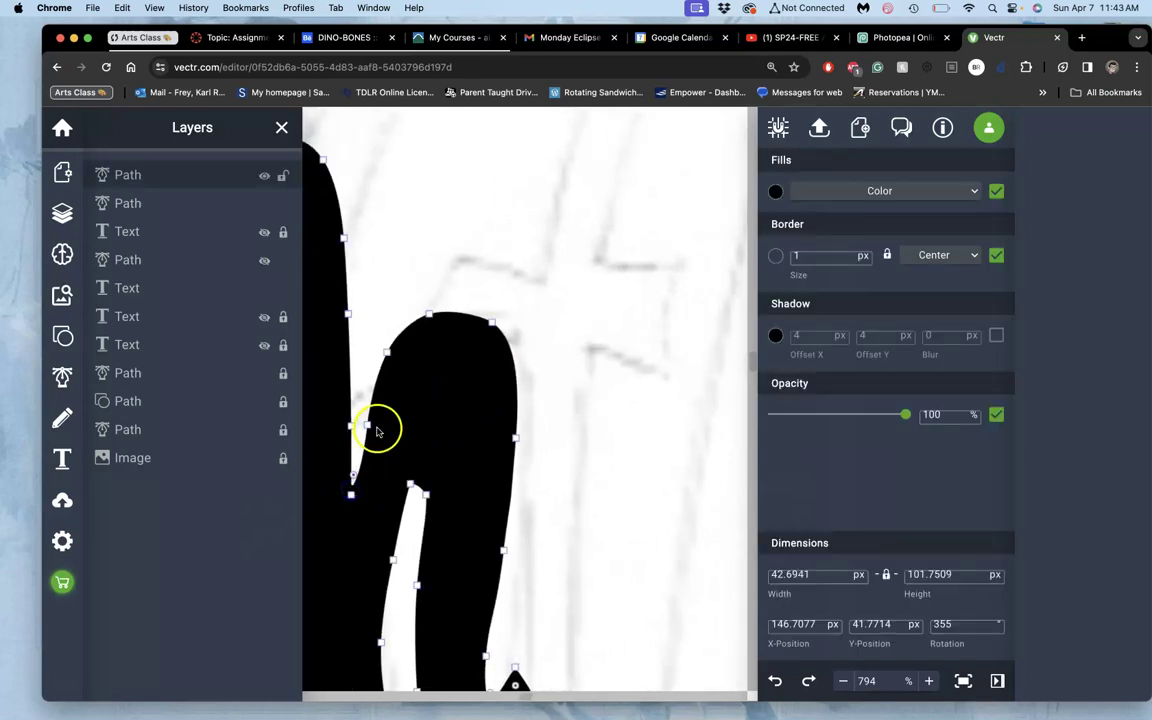
pyautogui.moveTo(362, 470); pyautogui.dragTo(362, 459)
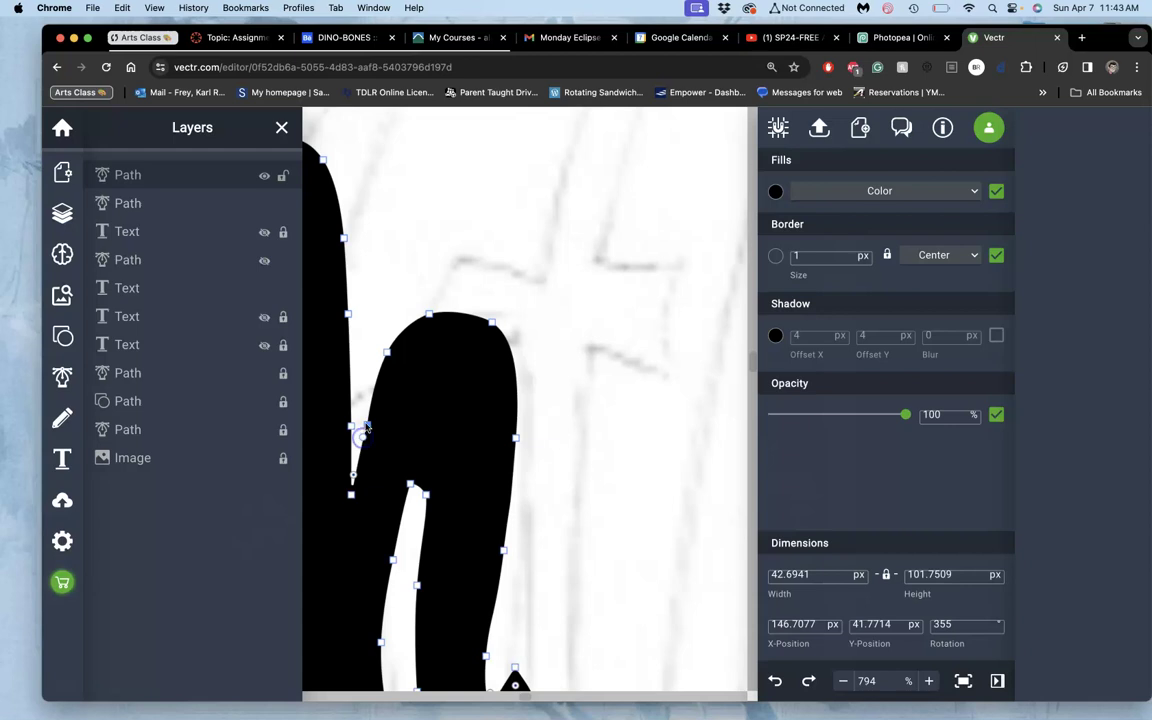
# Refine the arch-side point above the notch with a slight upward nudge and leave point editing of the h.
pyautogui.click(391, 417)
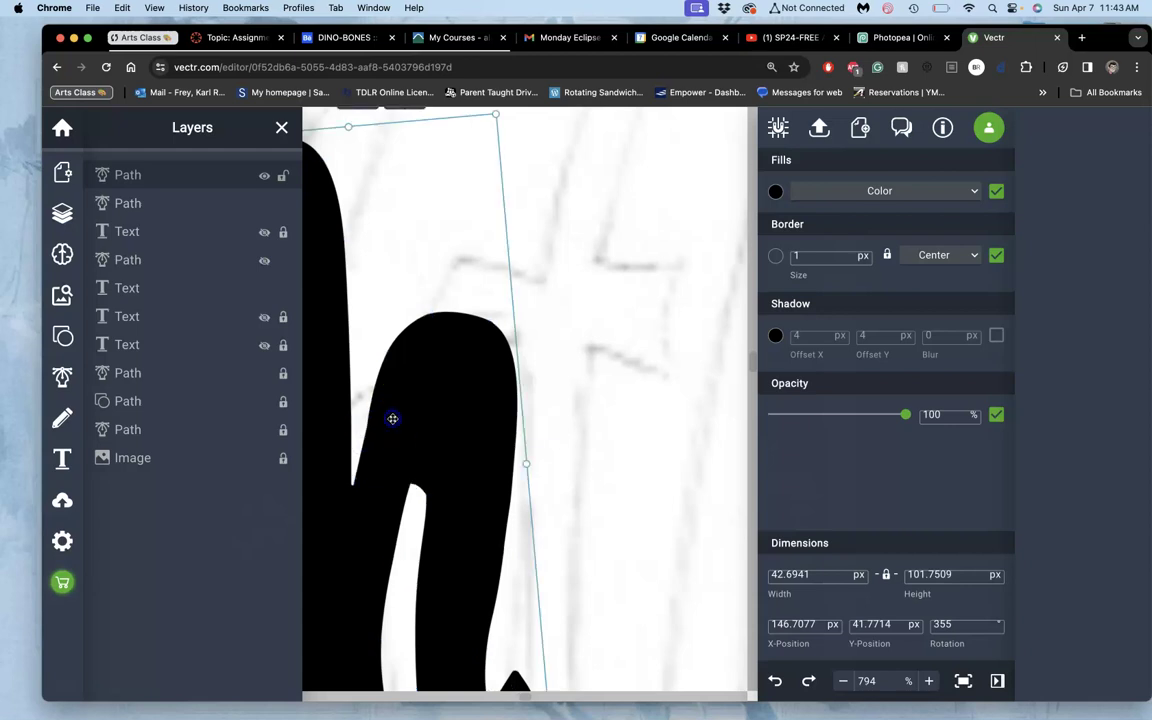
pyautogui.doubleClick(378, 426)
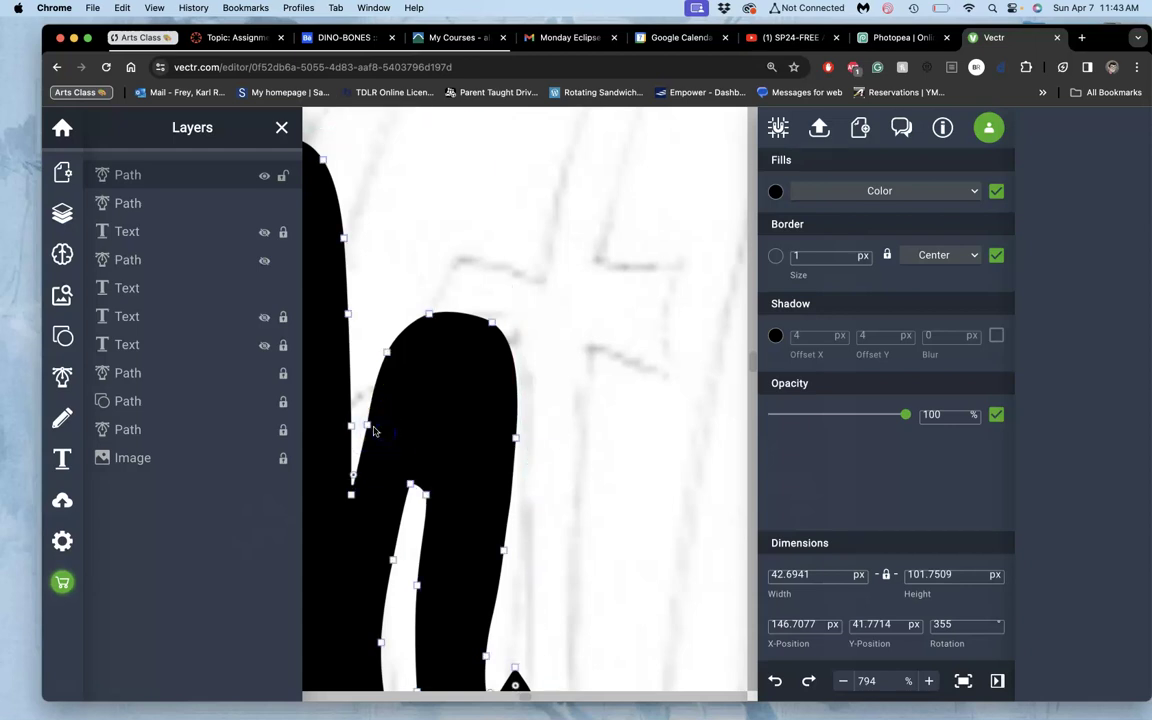
pyautogui.click(367, 426)
pyautogui.moveTo(367, 426); pyautogui.dragTo(367, 419)
pyautogui.doubleClick(391, 421)
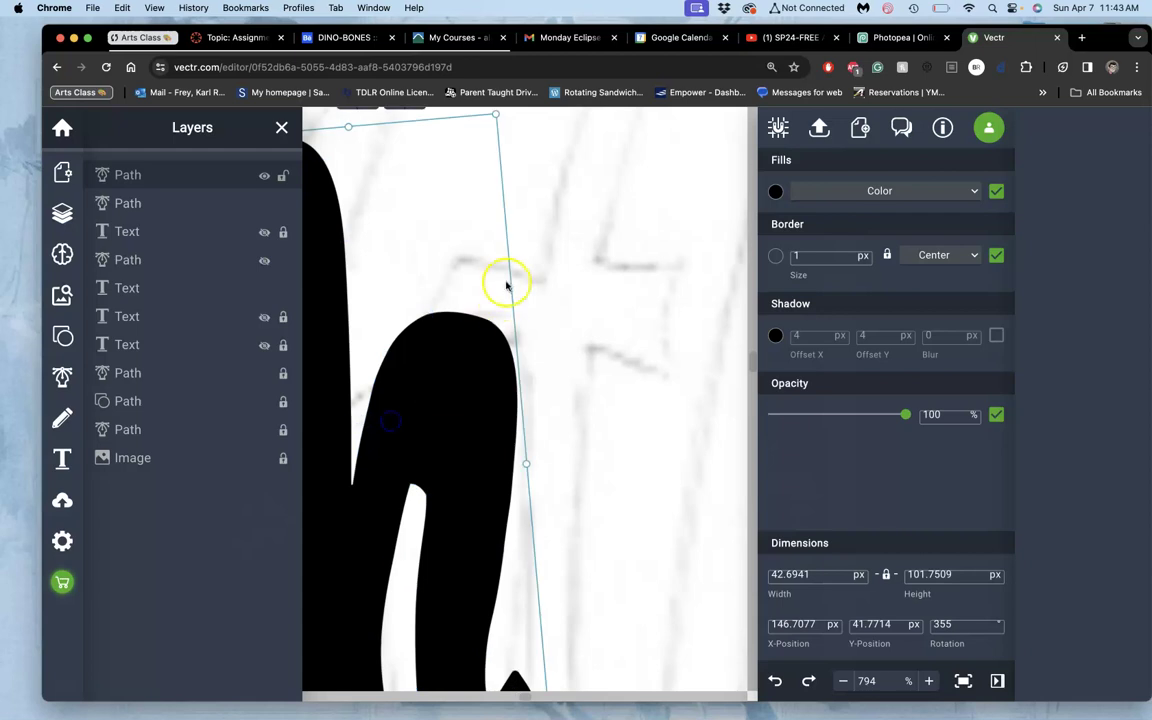
# Shift the top corner point of the h's lower opening slightly toward the arch side and leave point editing.
pyautogui.click(462, 266)
pyautogui.click(411, 437)
pyautogui.doubleClick(416, 486)
pyautogui.click(411, 487)
pyautogui.moveTo(411, 495); pyautogui.dragTo(406, 510)
pyautogui.click(408, 511)
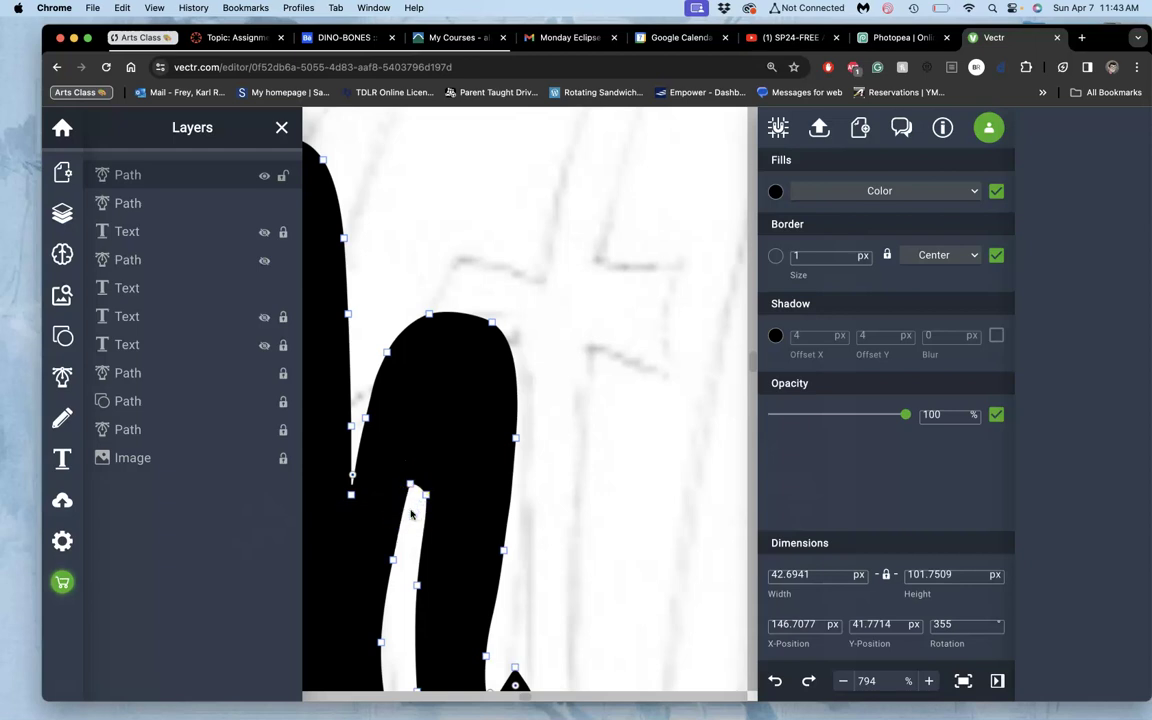
pyautogui.moveTo(411, 485)
pyautogui.mouseDown()
pyautogui.moveTo(408, 502)
pyautogui.moveTo(416, 487)
pyautogui.mouseUp()
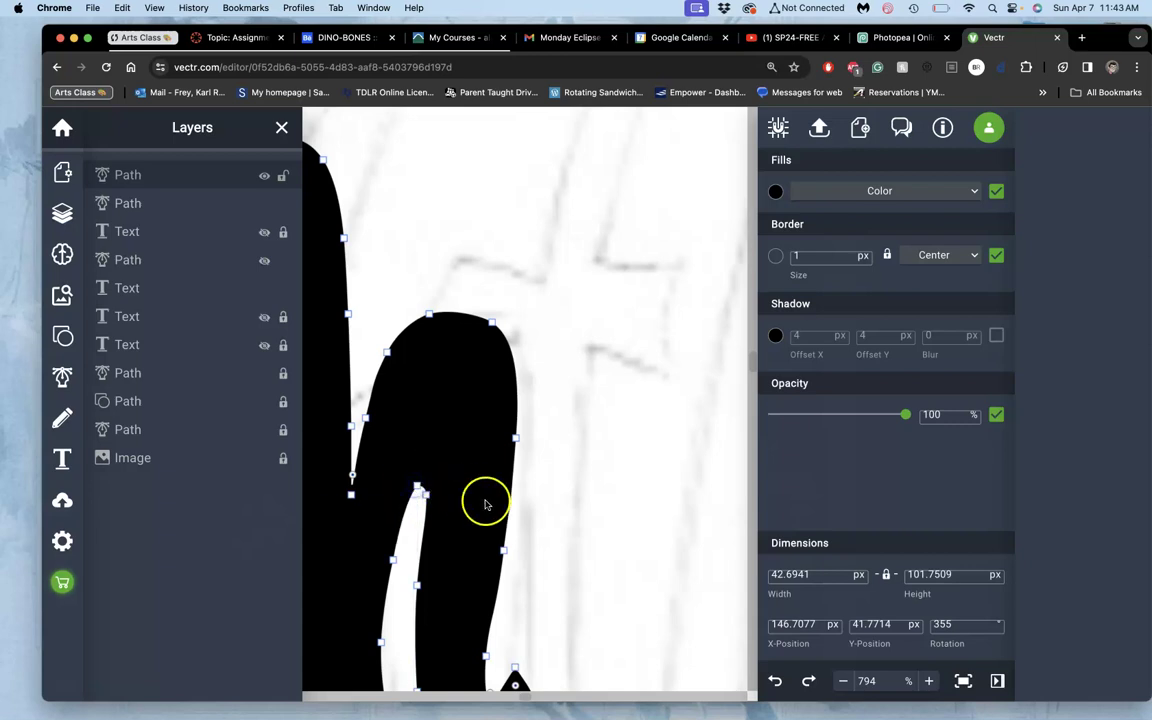
pyautogui.click(537, 507)
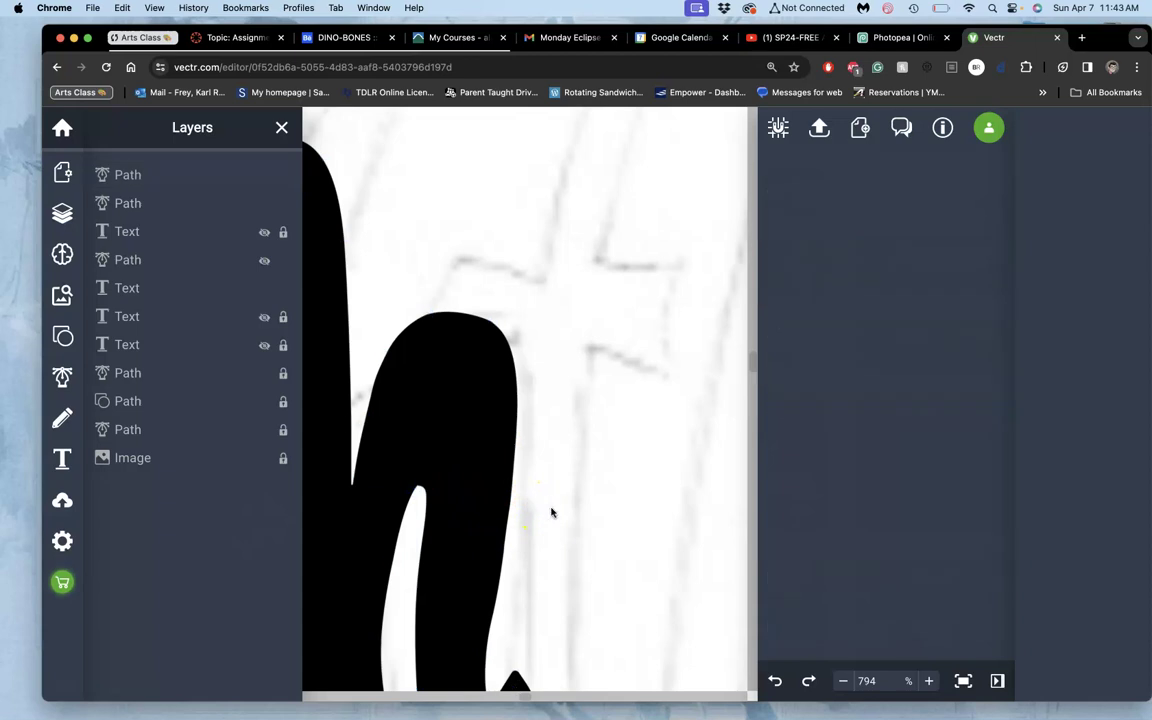
# Show the two hidden ghtHawks text samples to compare their lettering with the custom letters.
pyautogui.scroll(-8, 551, 513)
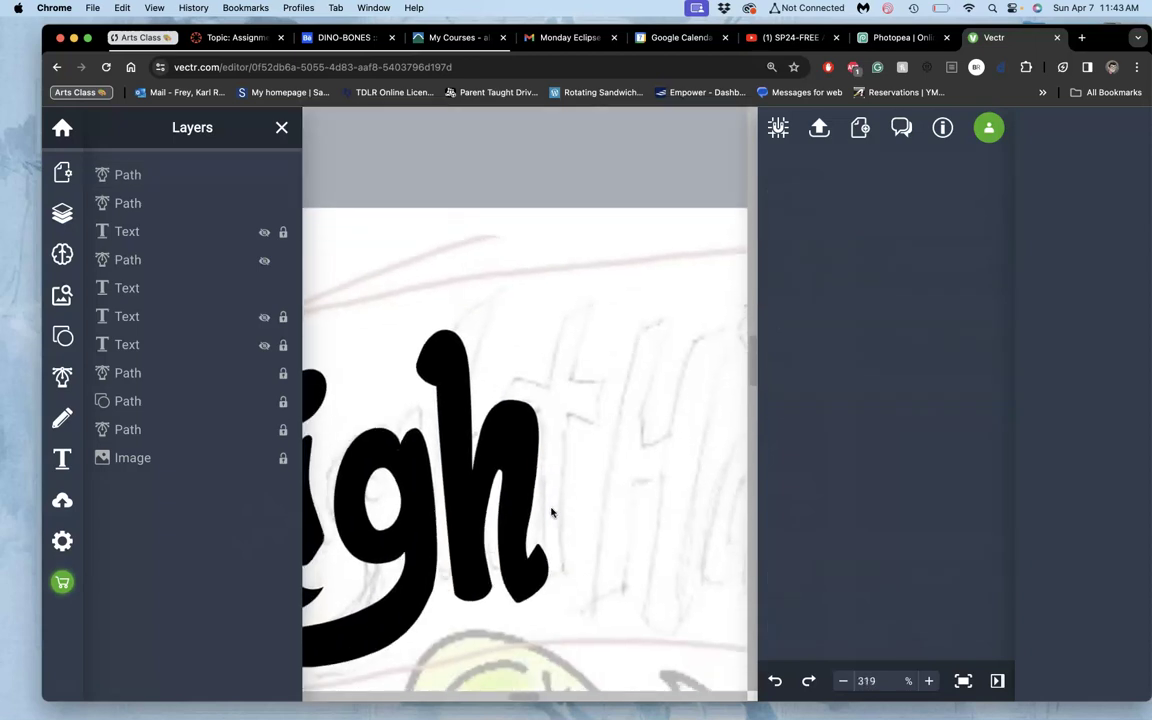
pyautogui.scroll(-6, 551, 513)
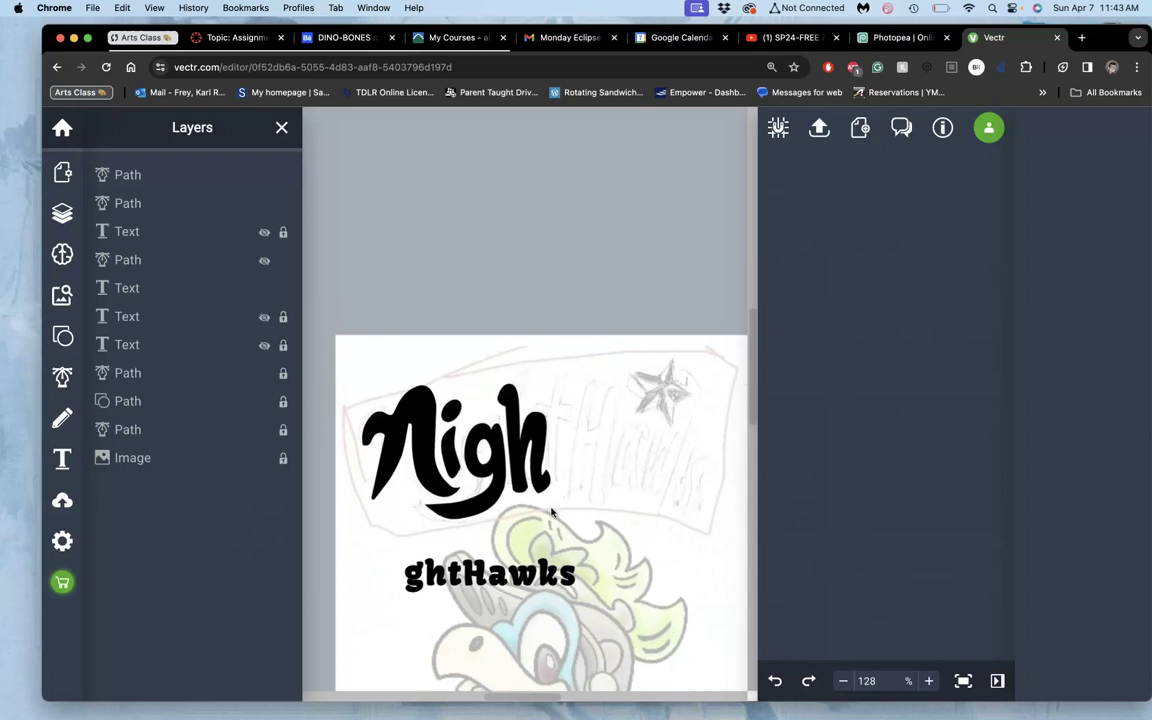
pyautogui.scroll(-3, 551, 513)
pyautogui.click(595, 418)
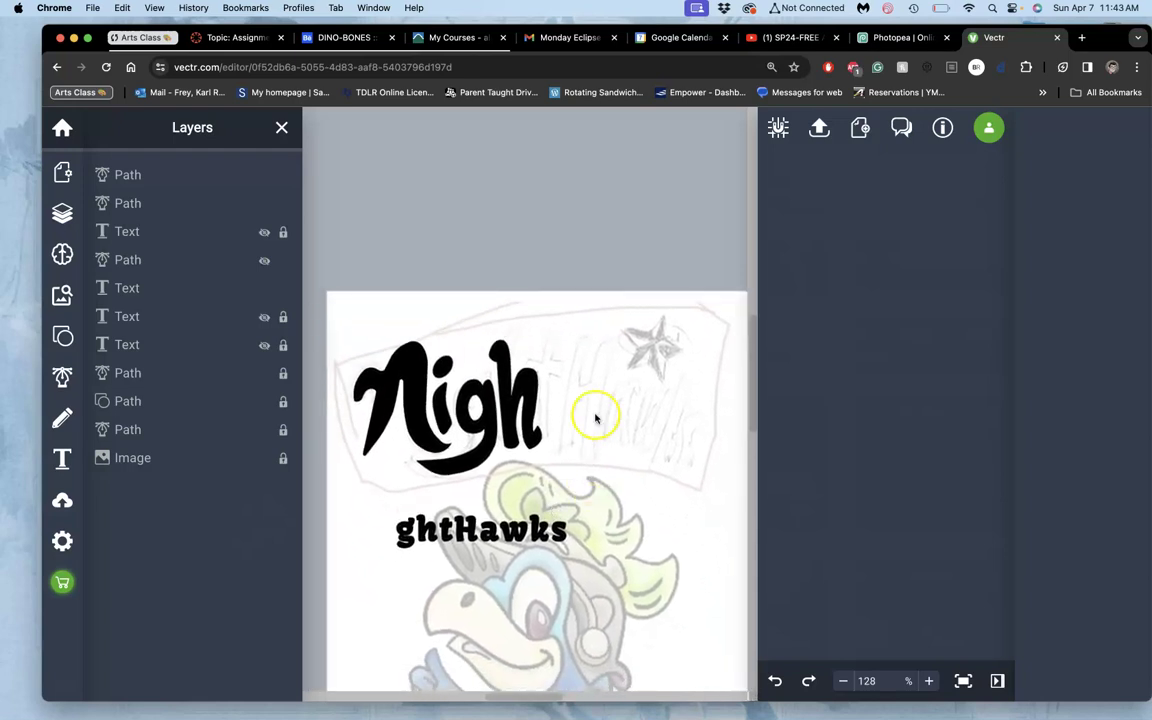
pyautogui.click(263, 289)
pyautogui.click(263, 289)
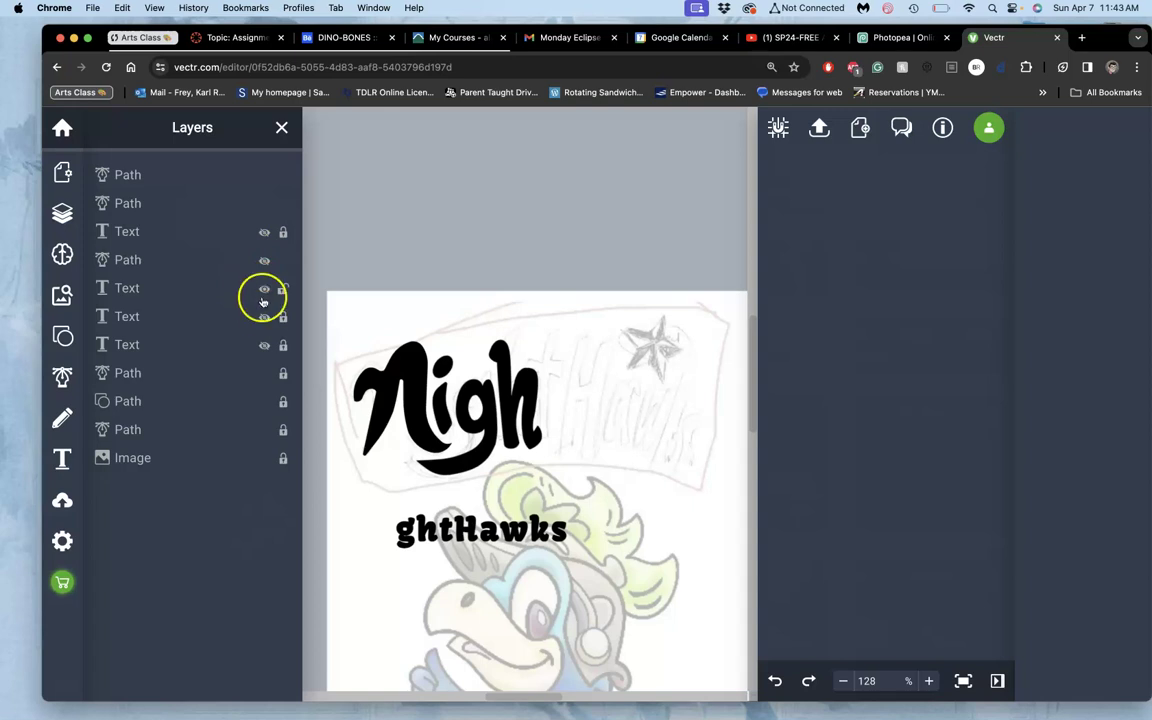
pyautogui.click(263, 318)
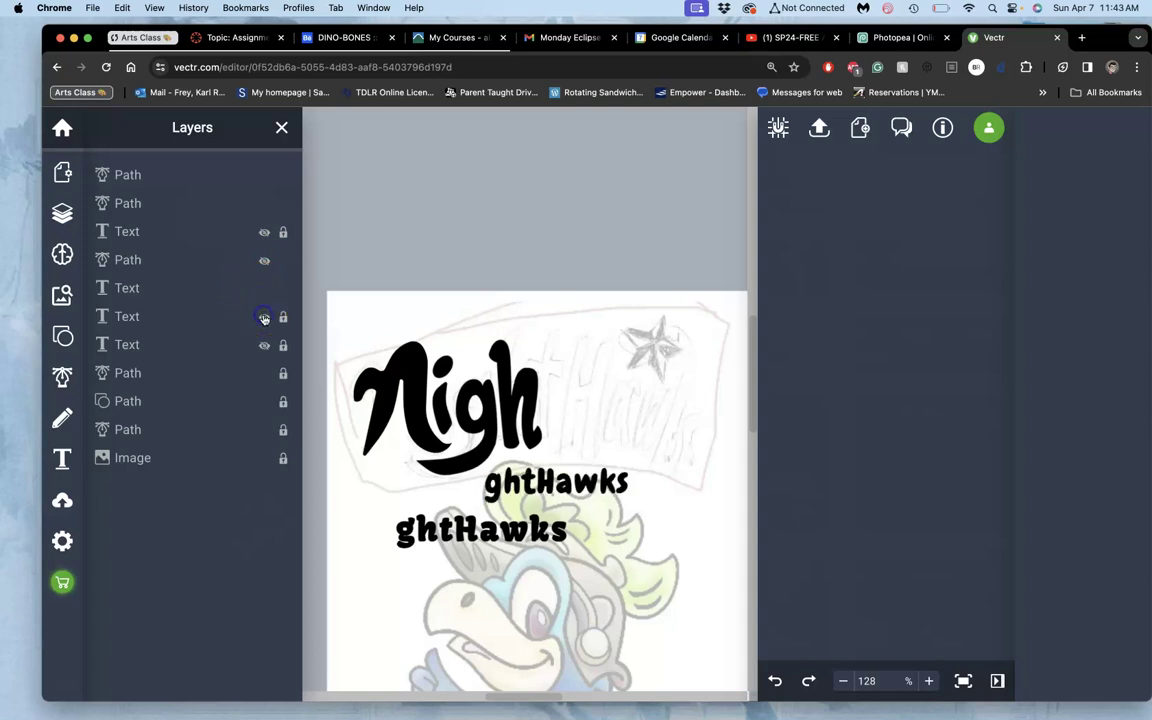
pyautogui.click(264, 345)
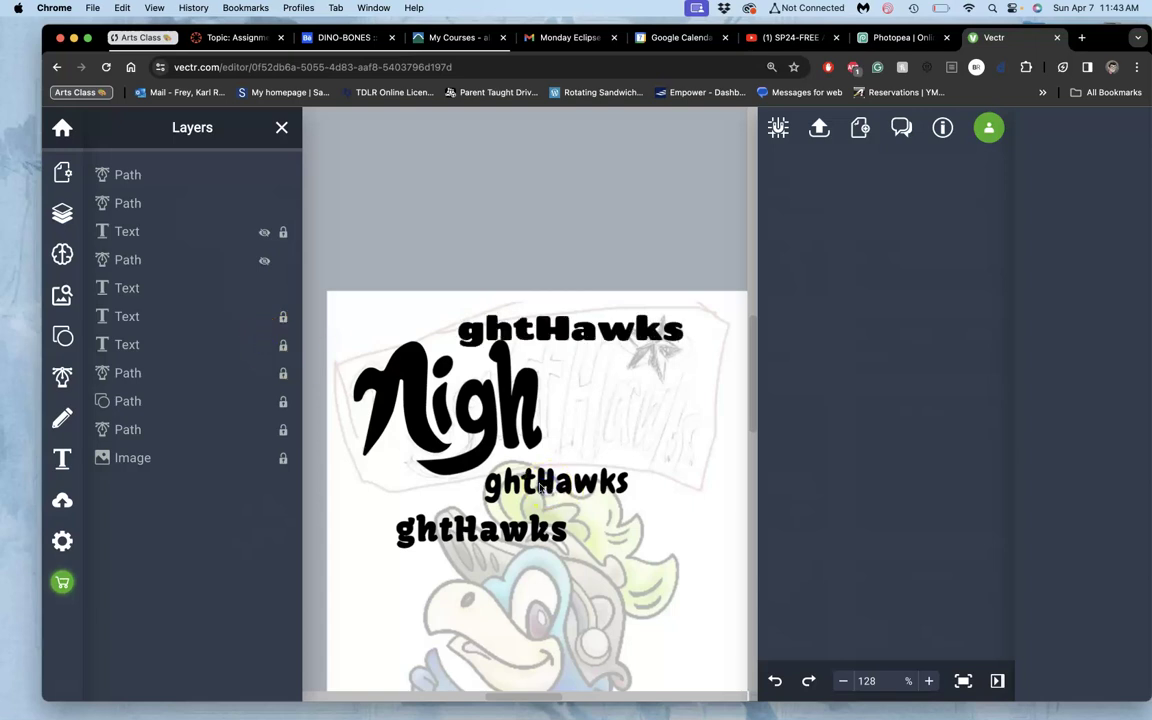
# Hide the wide ghtHawks sample, check the font of the one just beneath the custom lettering, and hide that one too.
pyautogui.click(265, 346)
pyautogui.click(265, 346)
pyautogui.click(265, 346)
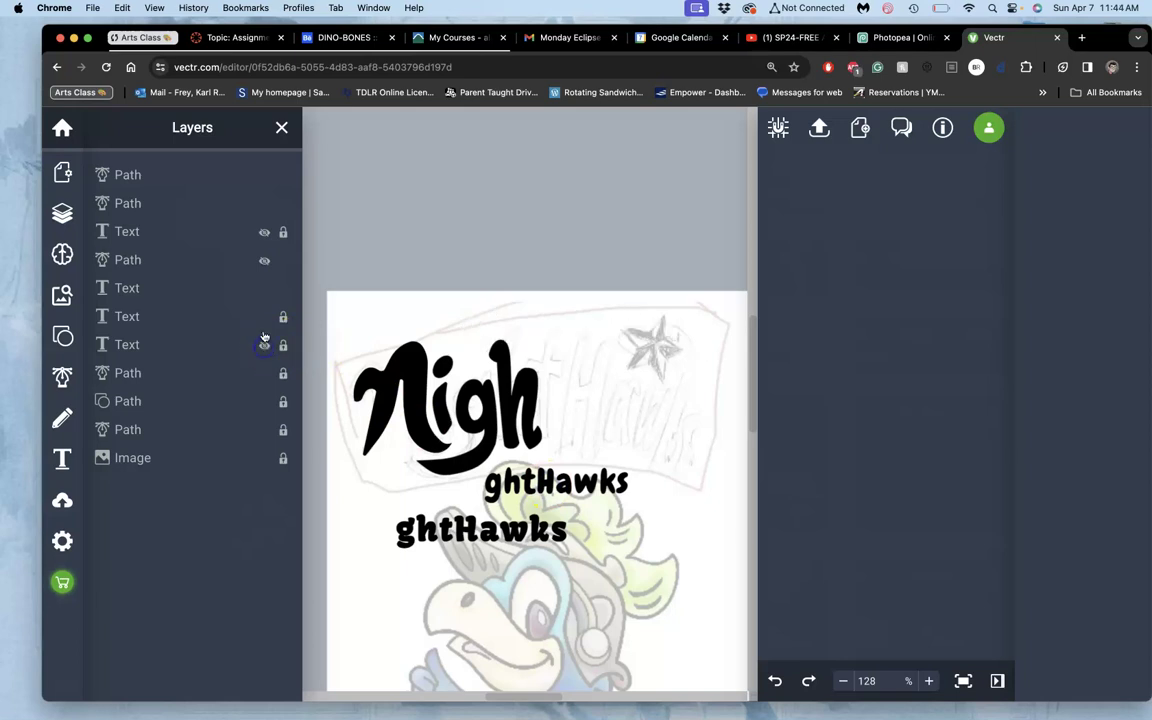
pyautogui.click(265, 318)
pyautogui.click(265, 318)
pyautogui.click(495, 475)
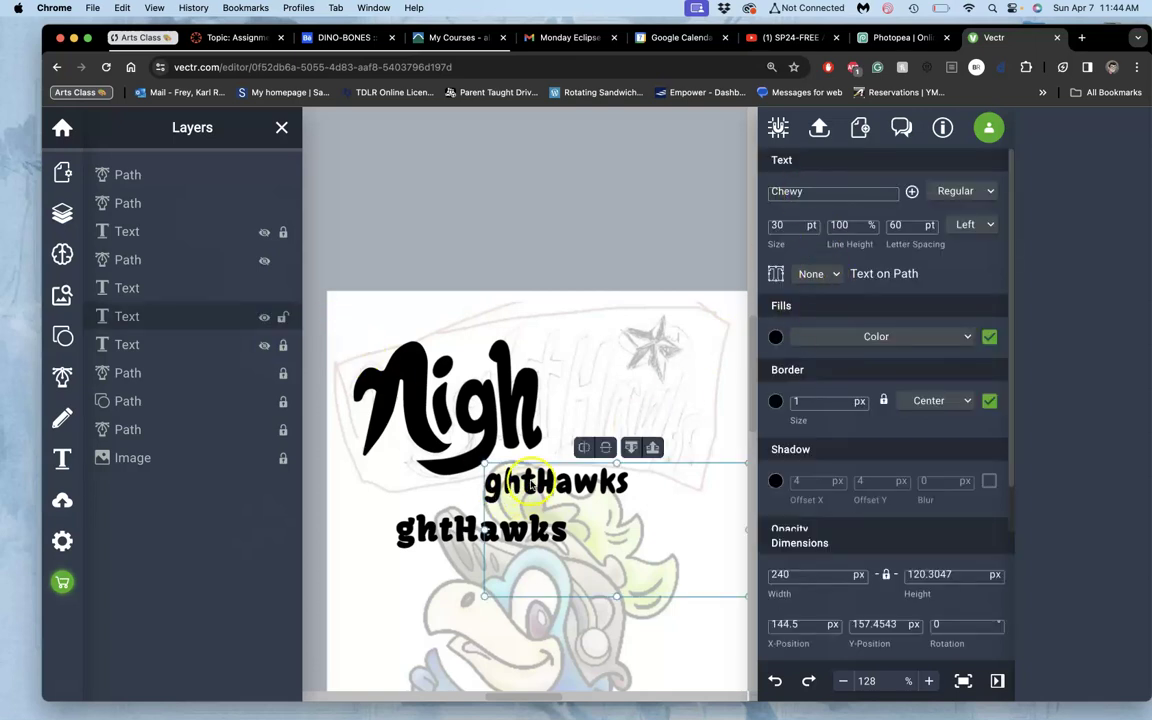
pyautogui.click(265, 320)
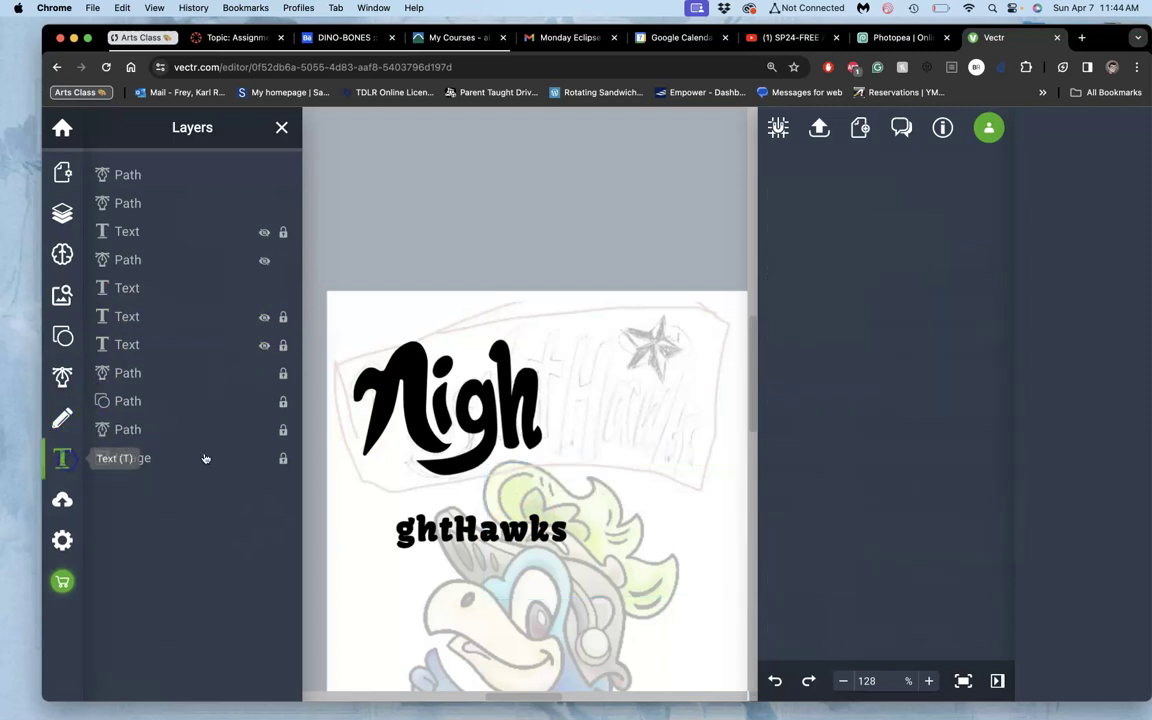
# Add a text box about 66 by 144 px beside the h containing the letter t, and select the letter.
pyautogui.click(556, 348)
pyautogui.moveTo(572, 356); pyautogui.dragTo(630, 506)
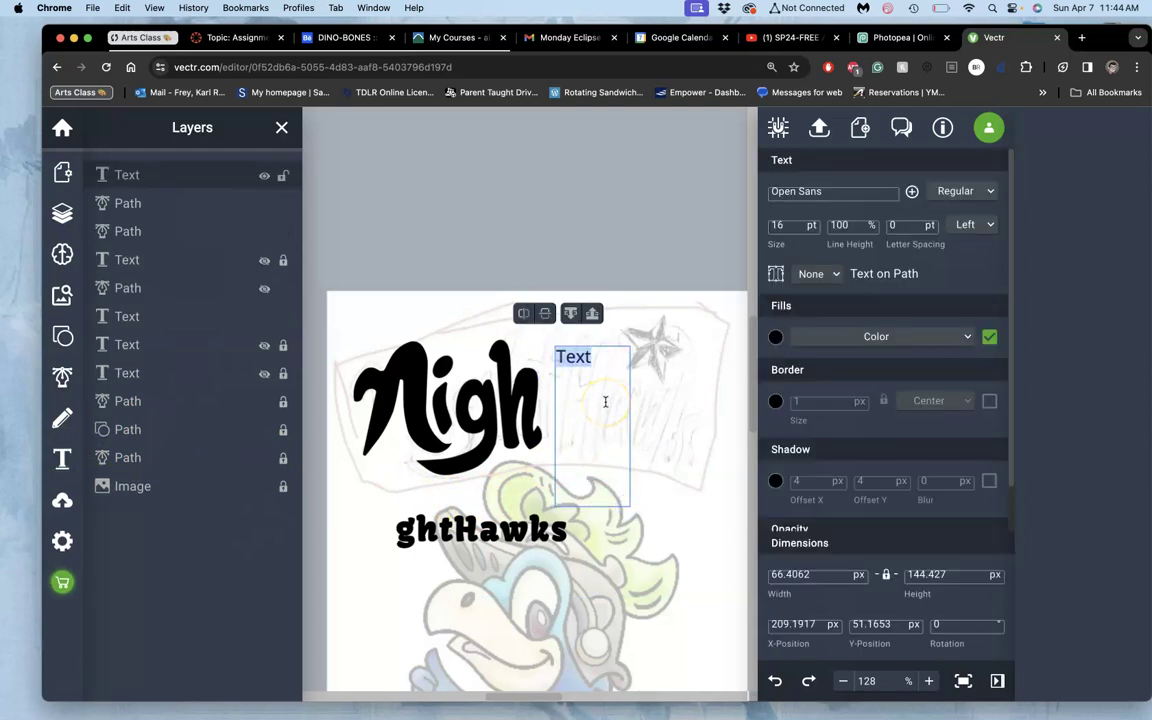
pyautogui.write('t')
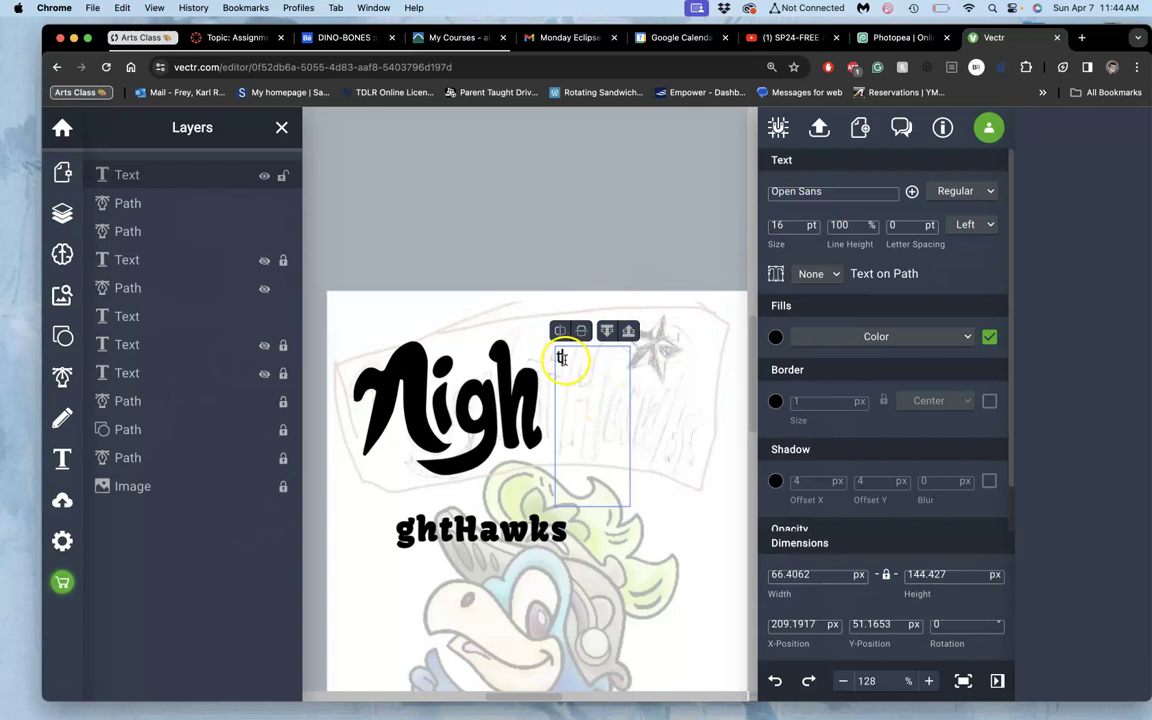
pyautogui.write('h')
pyautogui.click(562, 359)
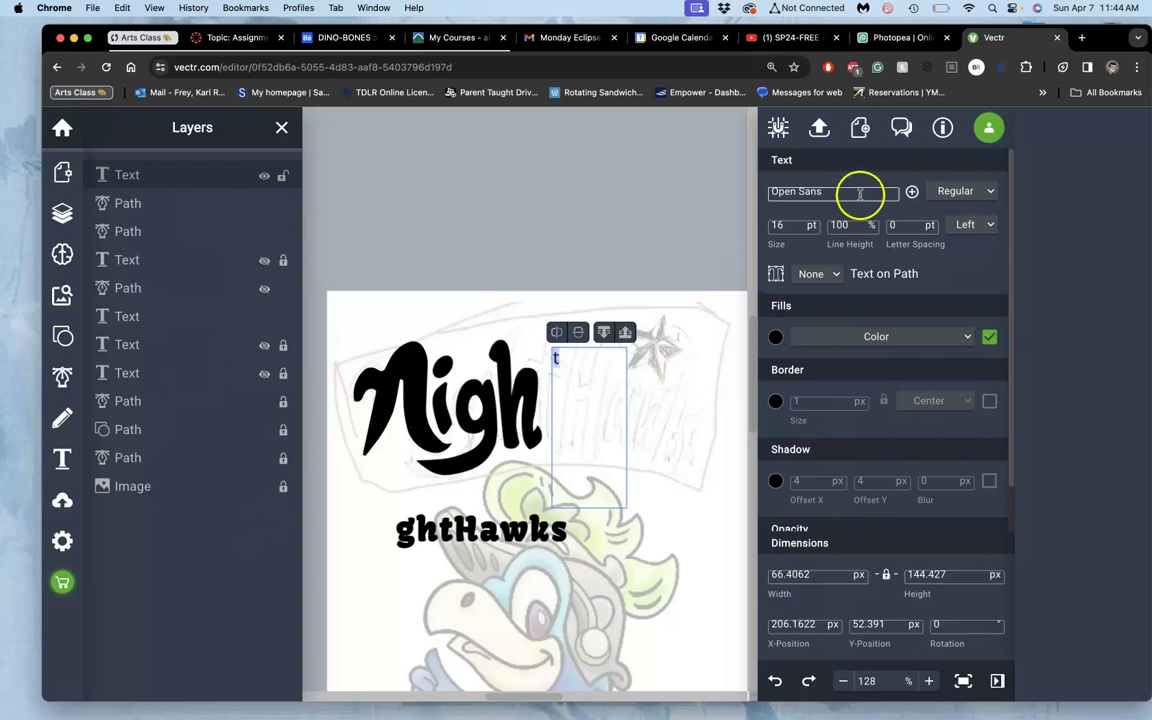
# Set the t's font to Chewy and convert the text to a path.
pyautogui.click(763, 195)
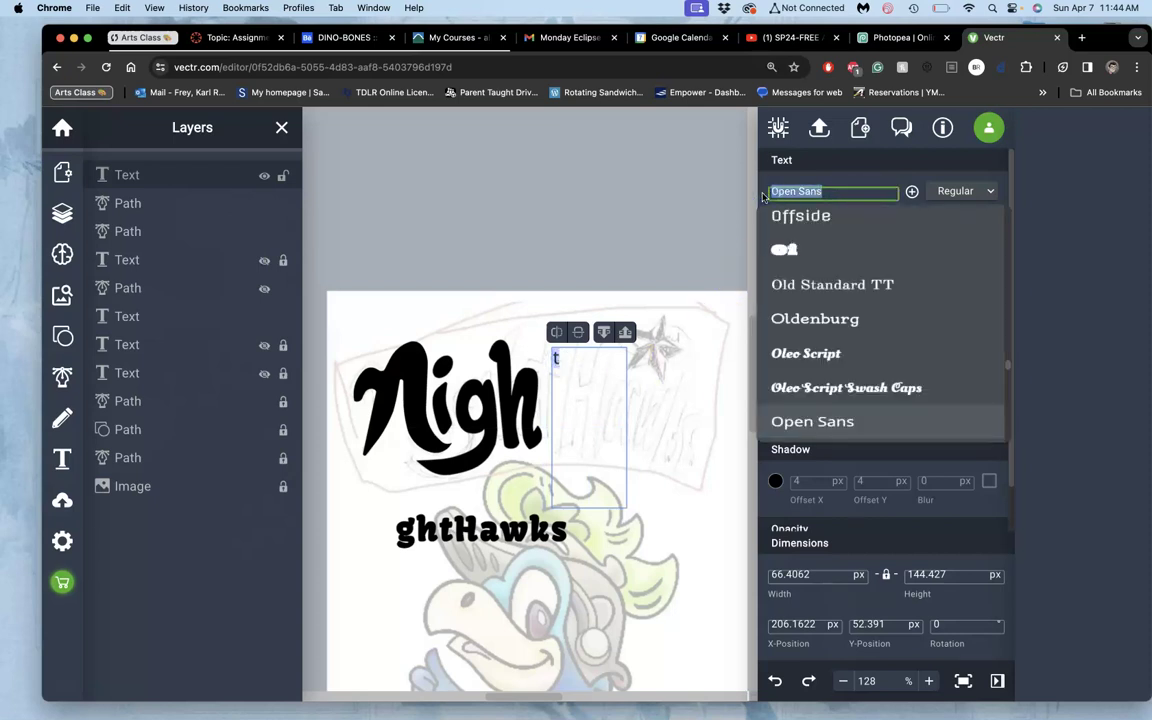
pyautogui.write('Chewy')
pyautogui.click(790, 228)
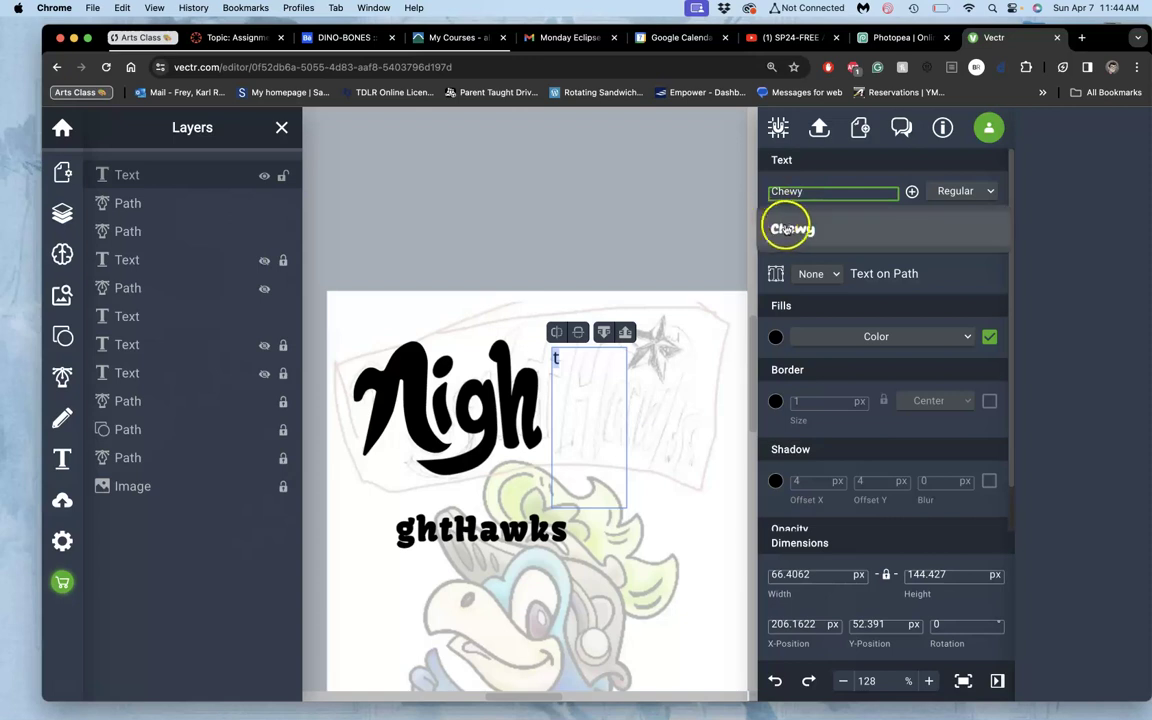
pyautogui.click(987, 191)
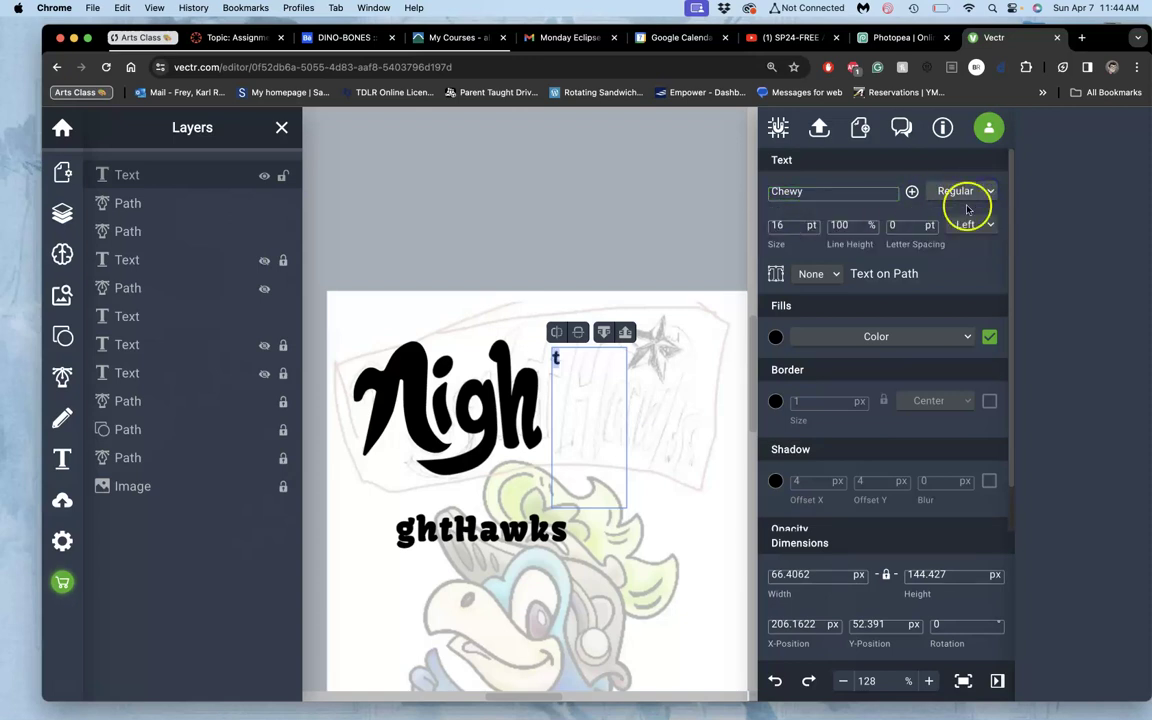
pyautogui.click(776, 276)
# Stretch the t to about 30 by 95 px and move it up against the h's arch.
pyautogui.moveTo(567, 370); pyautogui.dragTo(617, 463)
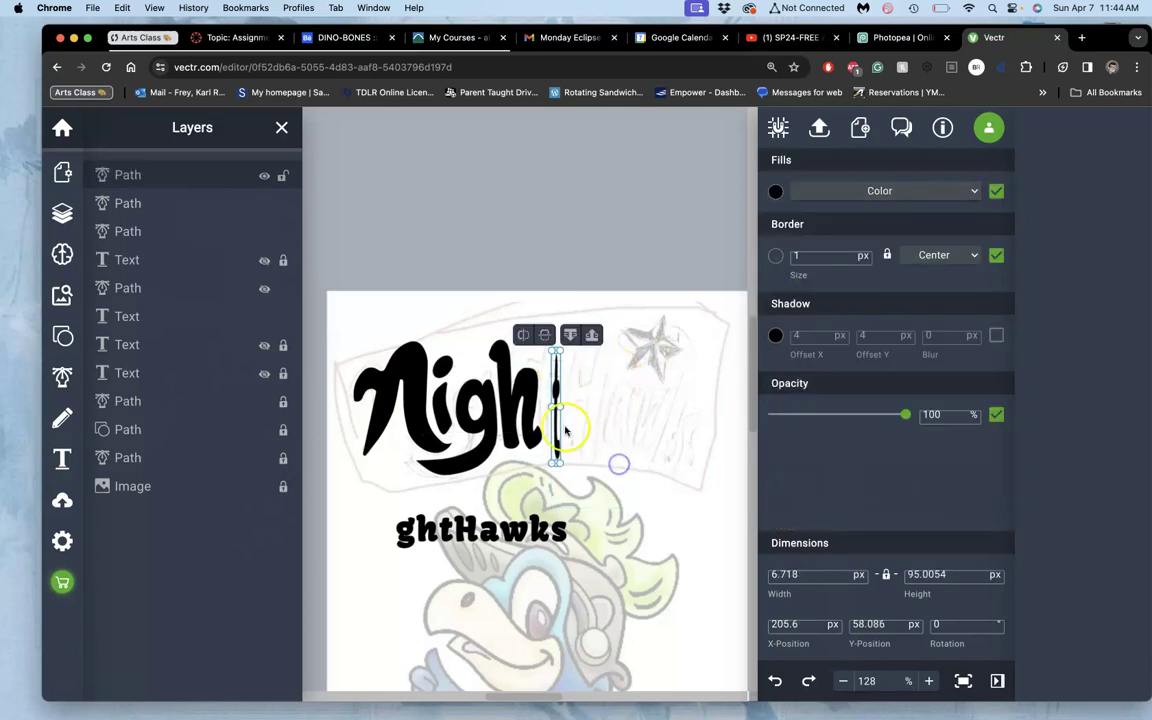
pyautogui.moveTo(561, 409); pyautogui.dragTo(586, 409)
pyautogui.scroll(5, 581, 406)
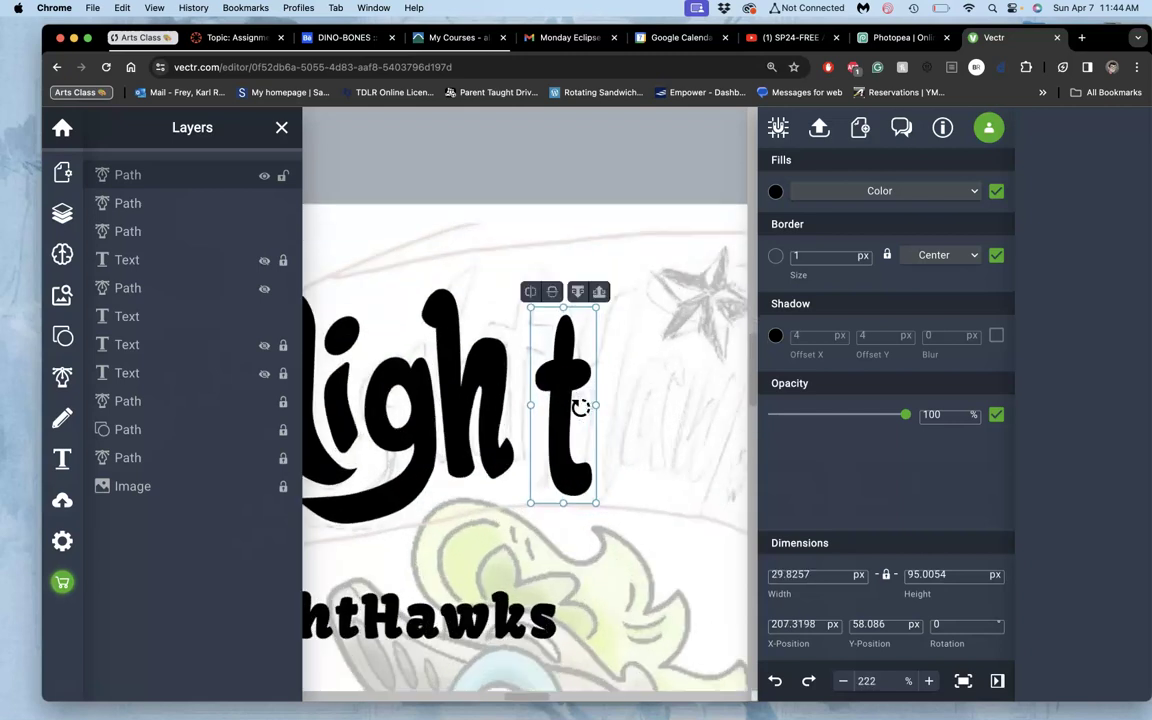
pyautogui.moveTo(558, 335); pyautogui.dragTo(541, 291)
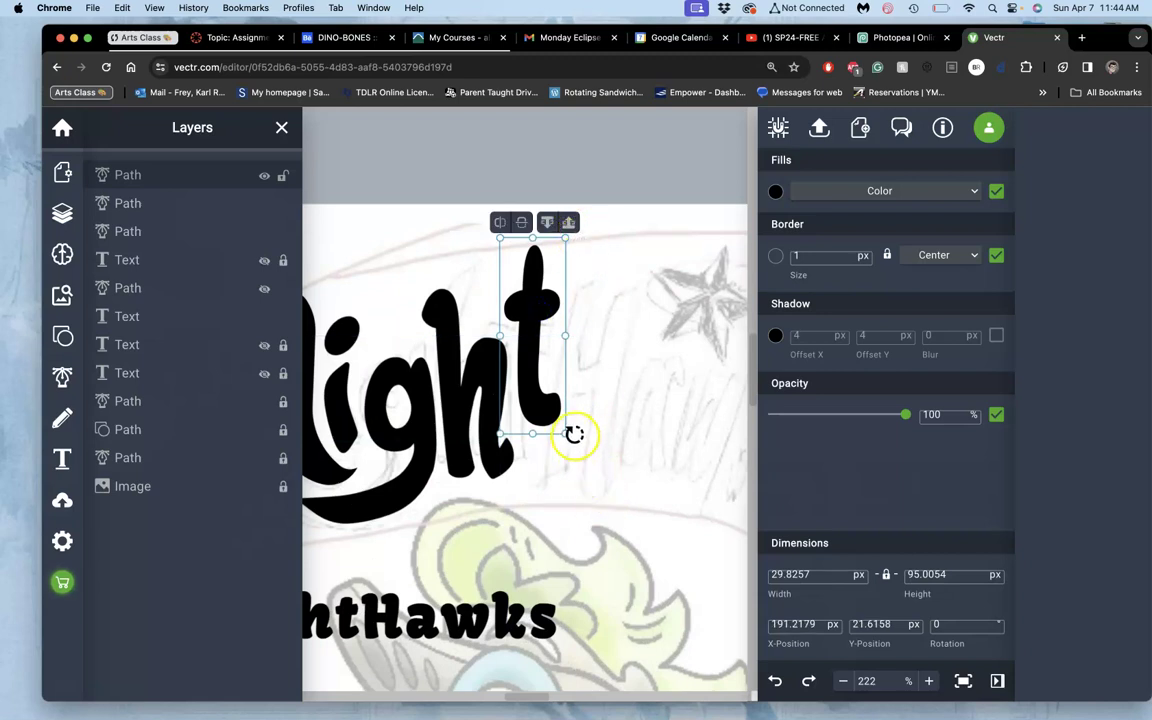
# Rotate the t to 6° and enlarge it to about 32 by 101 px, fitting it closely beside the h.
pyautogui.moveTo(571, 441); pyautogui.dragTo(568, 452)
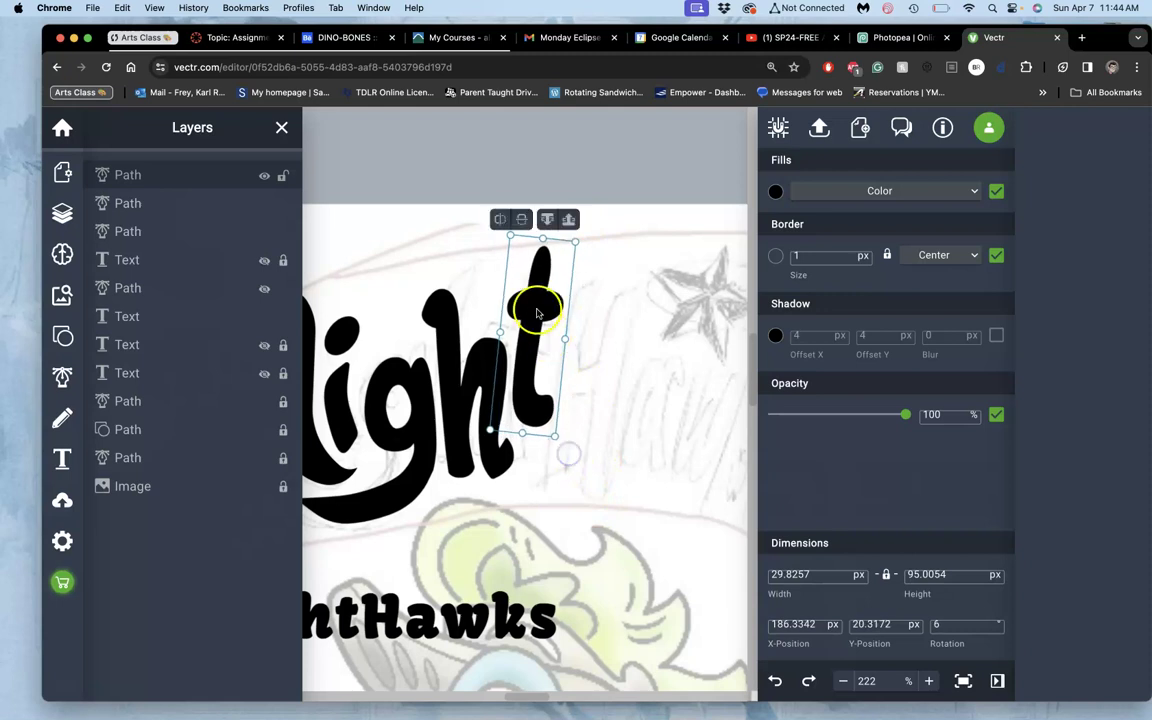
pyautogui.moveTo(537, 327); pyautogui.dragTo(536, 342)
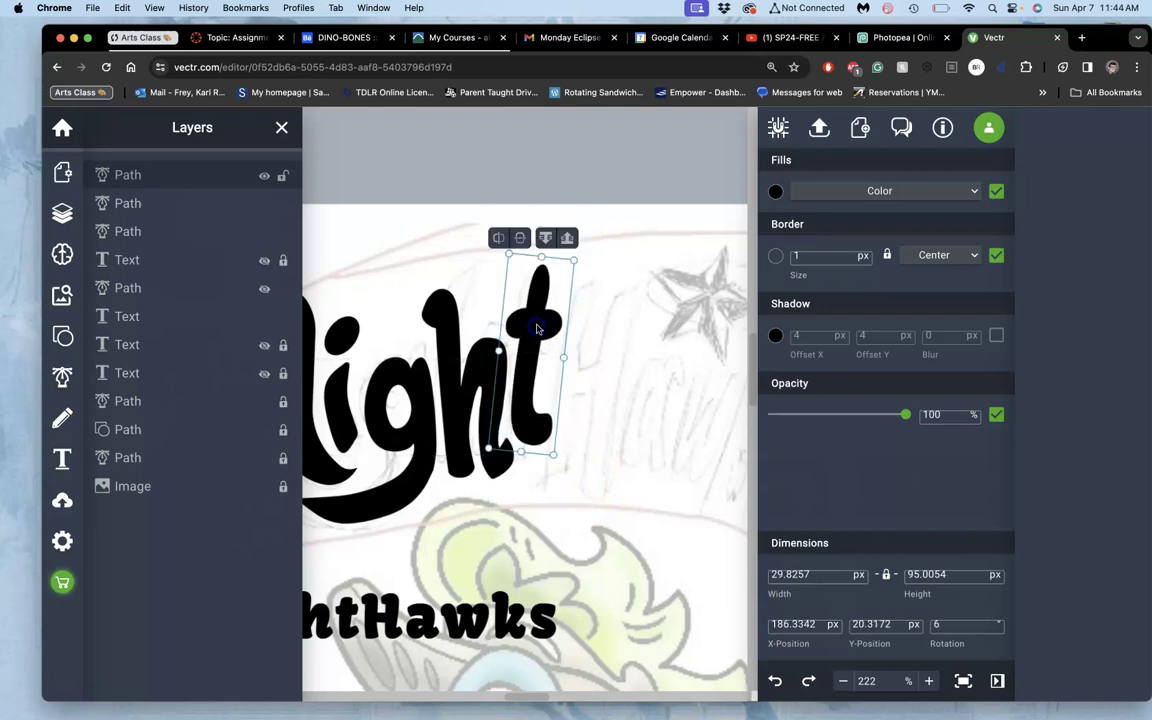
pyautogui.moveTo(558, 450)
pyautogui.mouseDown()
pyautogui.moveTo(563, 478)
pyautogui.moveTo(555, 460)
pyautogui.mouseUp()
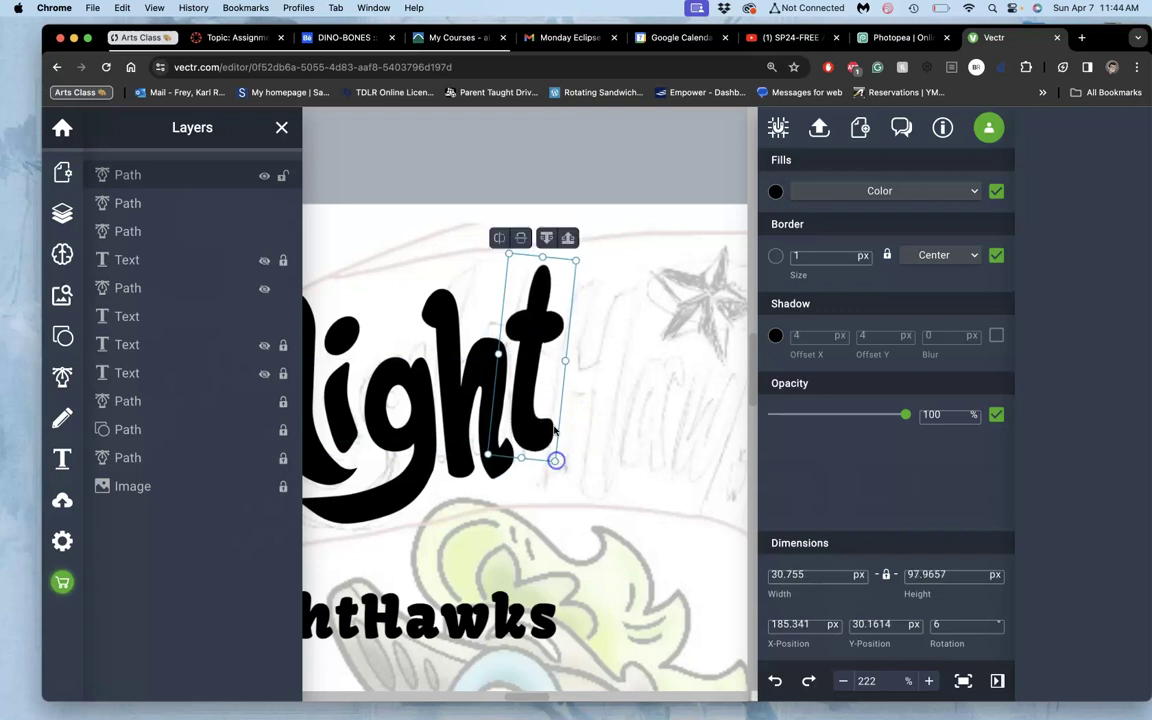
pyautogui.moveTo(509, 254)
pyautogui.mouseDown()
pyautogui.moveTo(499, 242)
pyautogui.moveTo(509, 247)
pyautogui.mouseUp()
pyautogui.moveTo(535, 292); pyautogui.dragTo(538, 289)
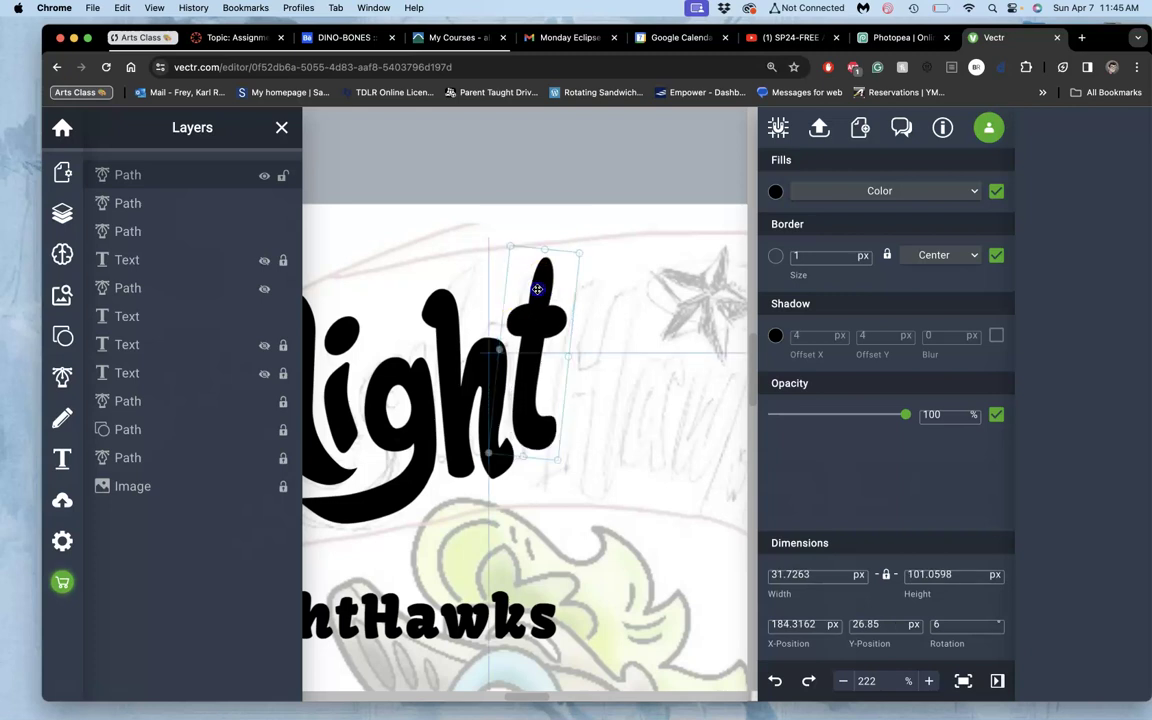
pyautogui.moveTo(536, 290); pyautogui.dragTo(536, 289)
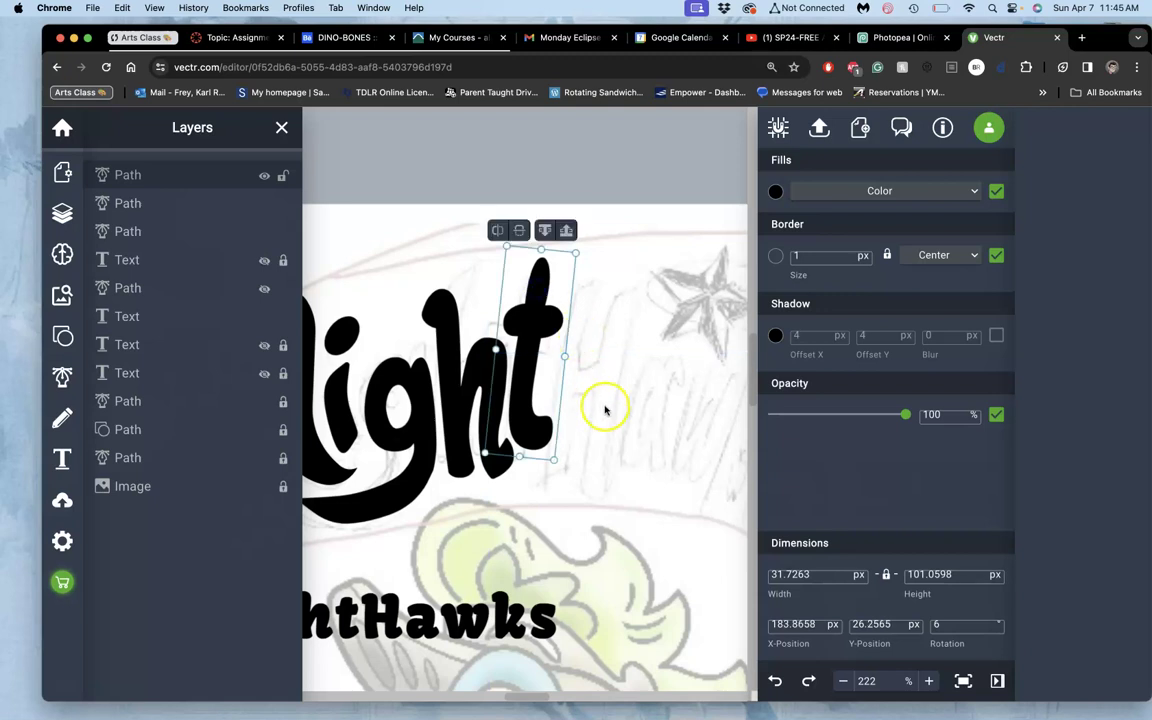
pyautogui.click(602, 404)
# Remove the clustered path points around the curled end of the t's foot.
pyautogui.scroll(5, 567, 423)
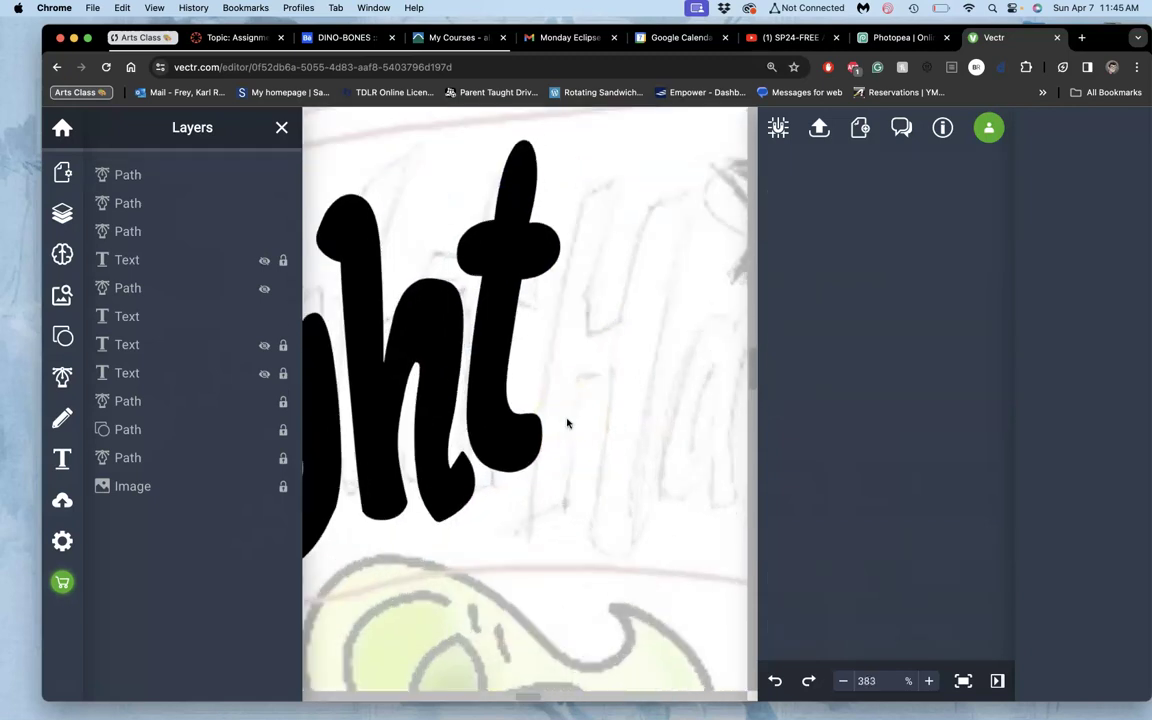
pyautogui.click(514, 442)
pyautogui.doubleClick(517, 446)
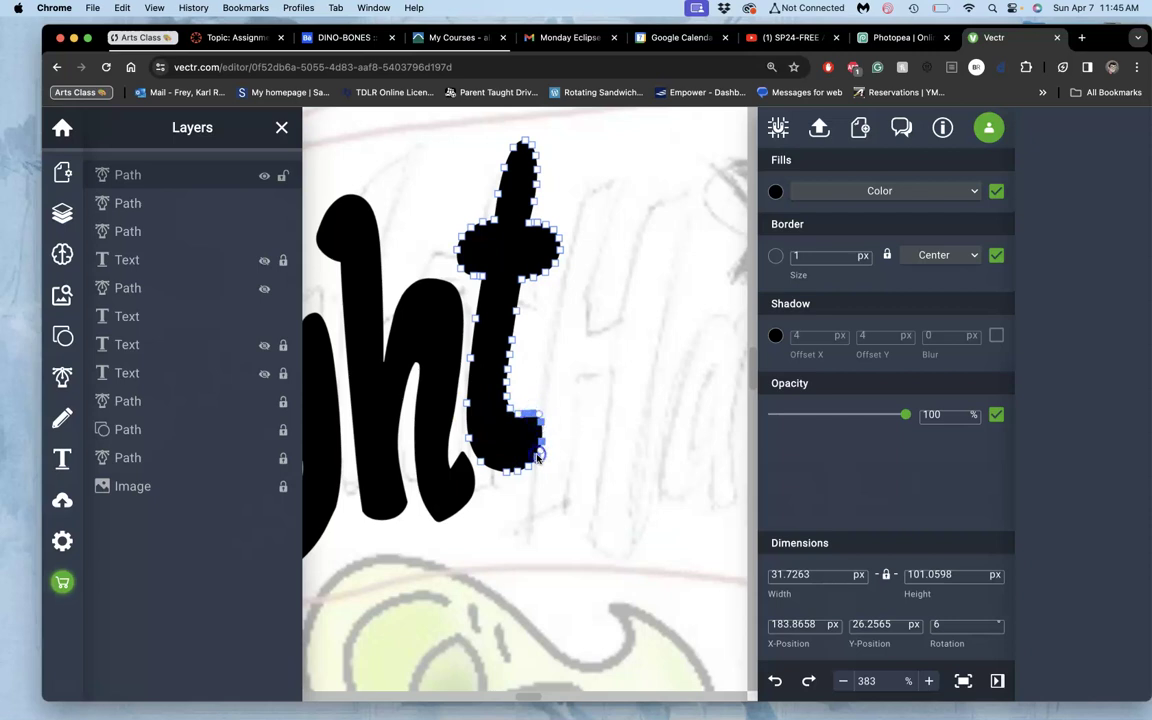
pyautogui.keyDown('shift'); pyautogui.click(526, 467); pyautogui.keyUp('shift')
pyautogui.doubleClick(519, 453)
pyautogui.moveTo(540, 443); pyautogui.dragTo(535, 451)
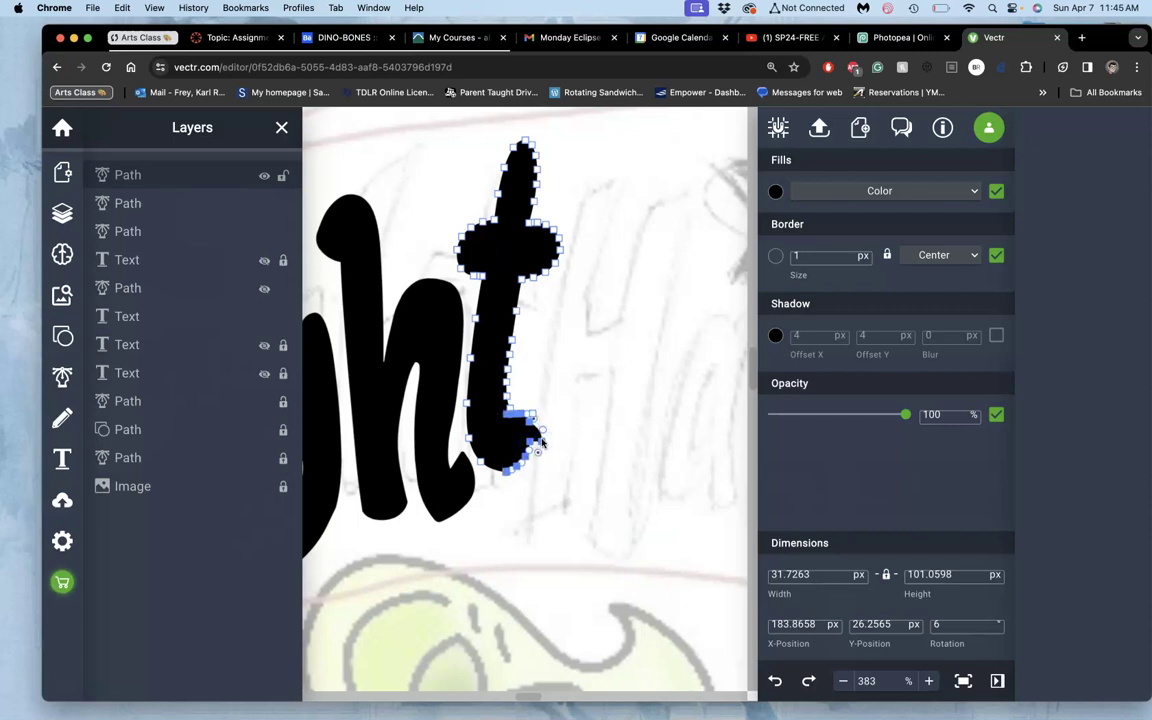
pyautogui.press('Delete')
# Reshape the t's foot by moving its lower side point, shifting the bottom point toward the h, and pulling the tip outward.
pyautogui.moveTo(521, 440); pyautogui.dragTo(529, 457)
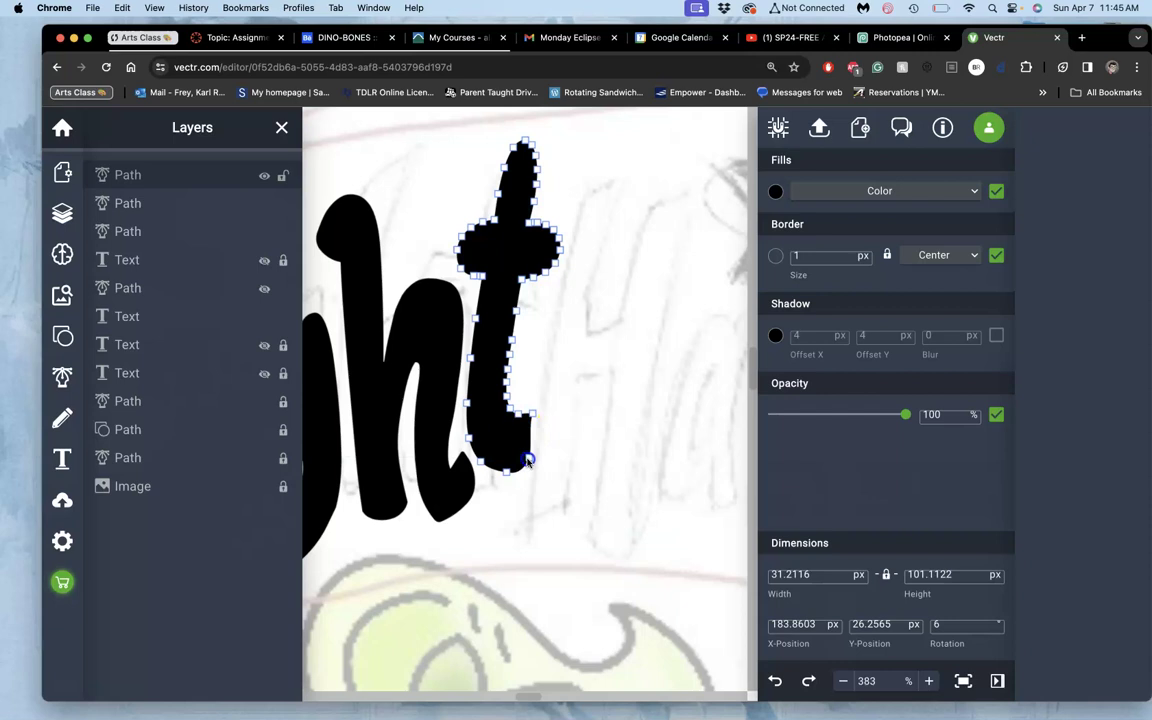
pyautogui.moveTo(507, 474); pyautogui.dragTo(497, 471)
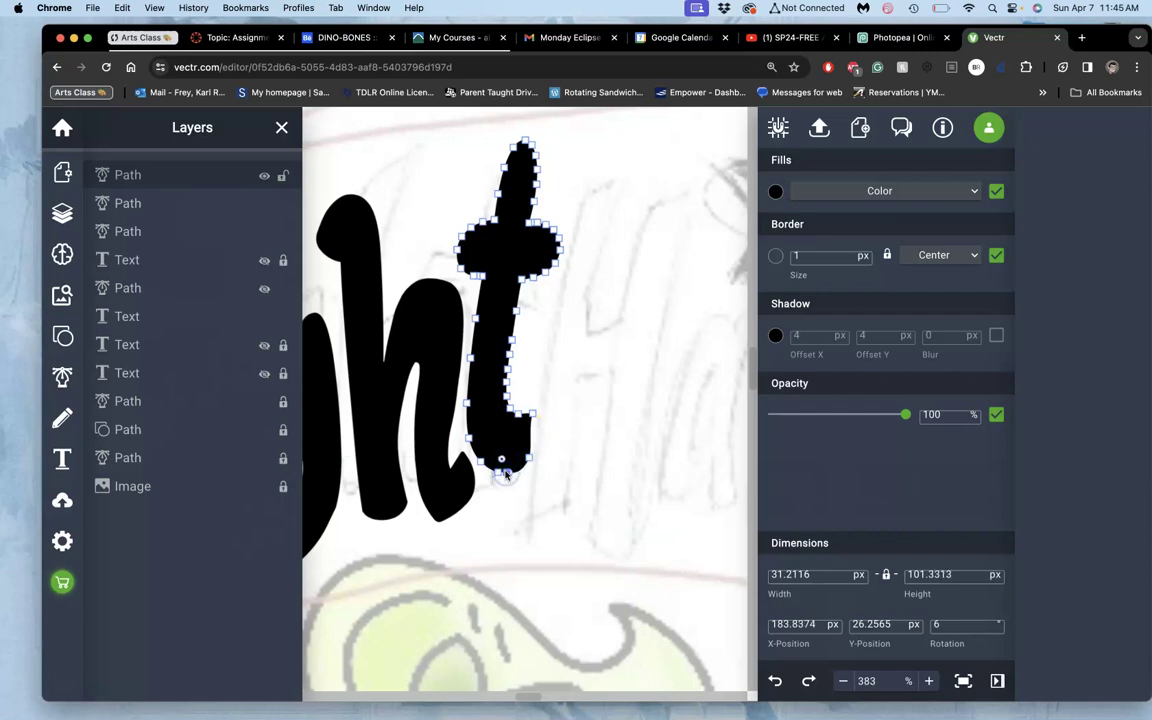
pyautogui.moveTo(532, 413); pyautogui.dragTo(541, 413)
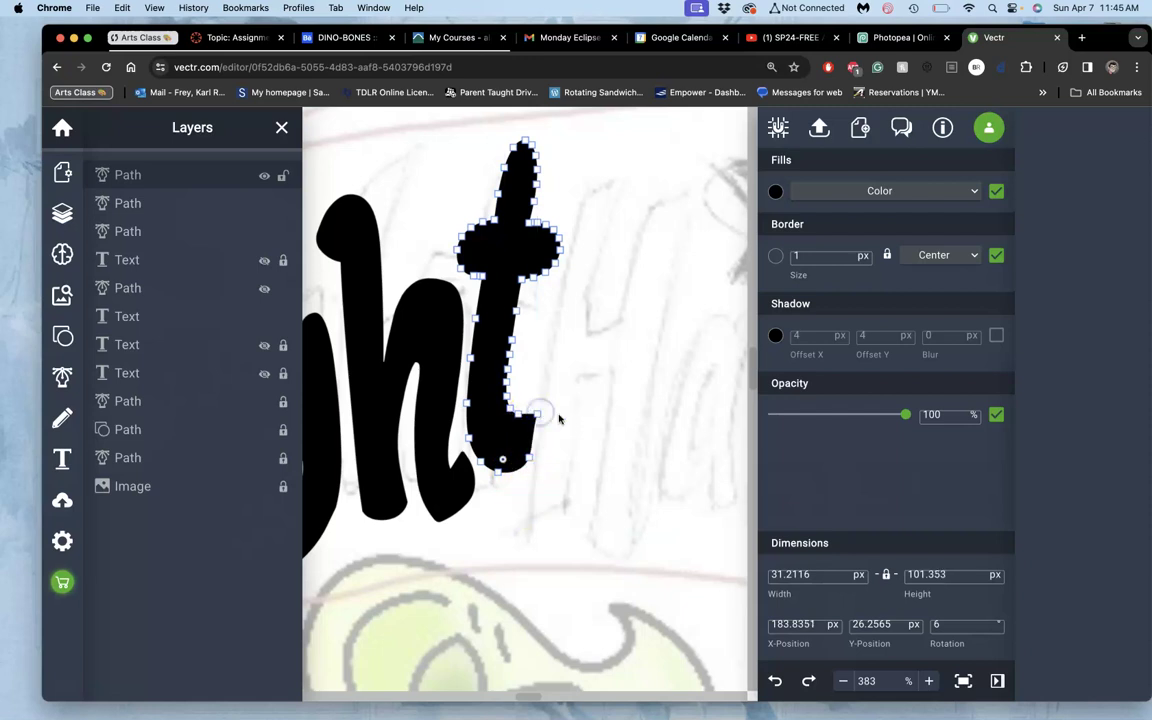
pyautogui.click(560, 412)
# Move the tip point of the t's foot slightly inward toward the stem to round off its sharp corner.
pyautogui.click(522, 457)
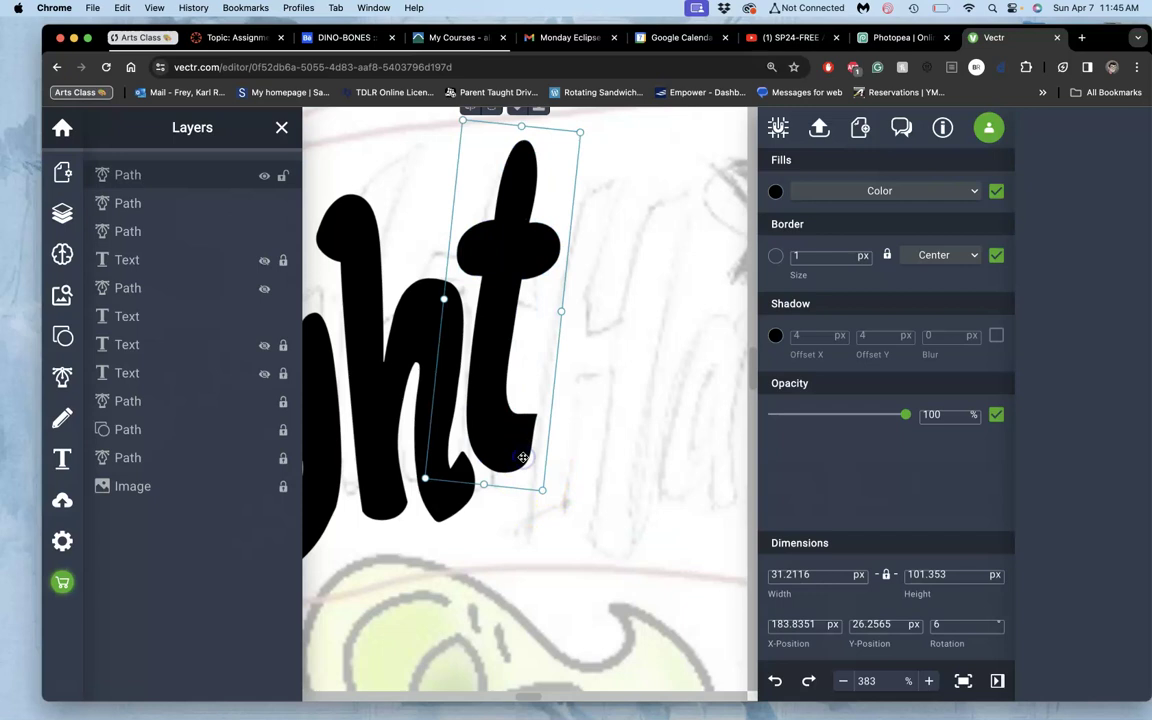
pyautogui.scroll(3, 522, 457)
pyautogui.scroll(3, 523, 403)
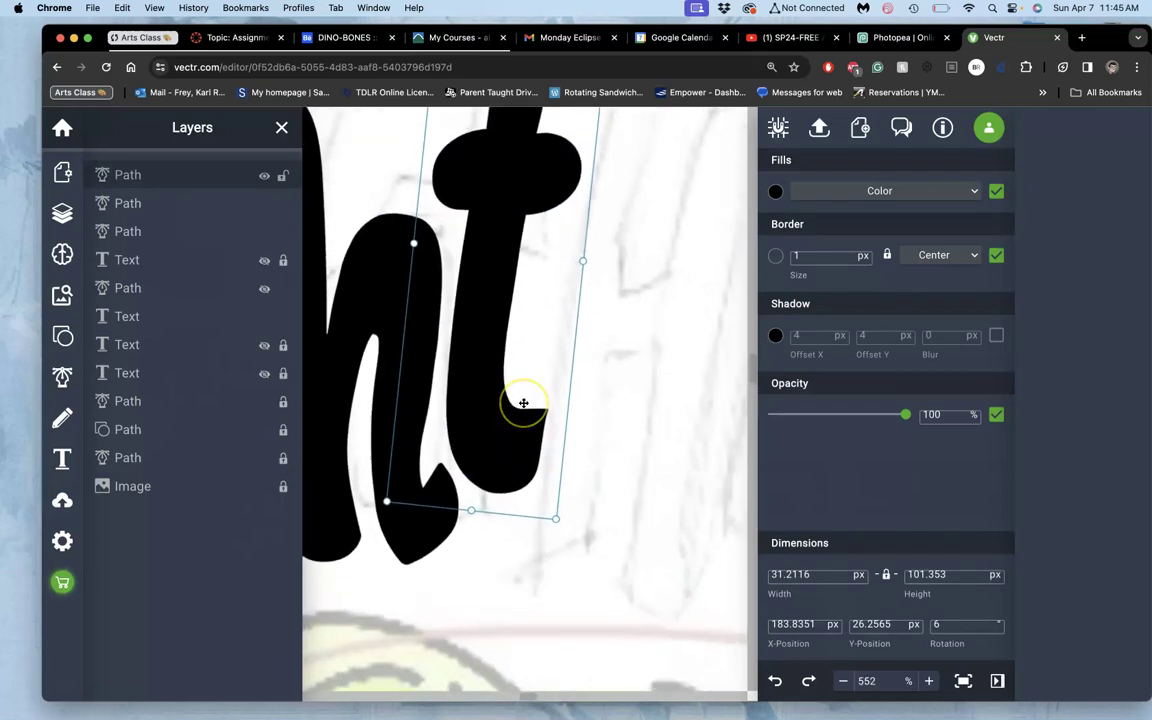
pyautogui.scroll(5, 523, 403)
pyautogui.hscroll(-2, 523, 403)
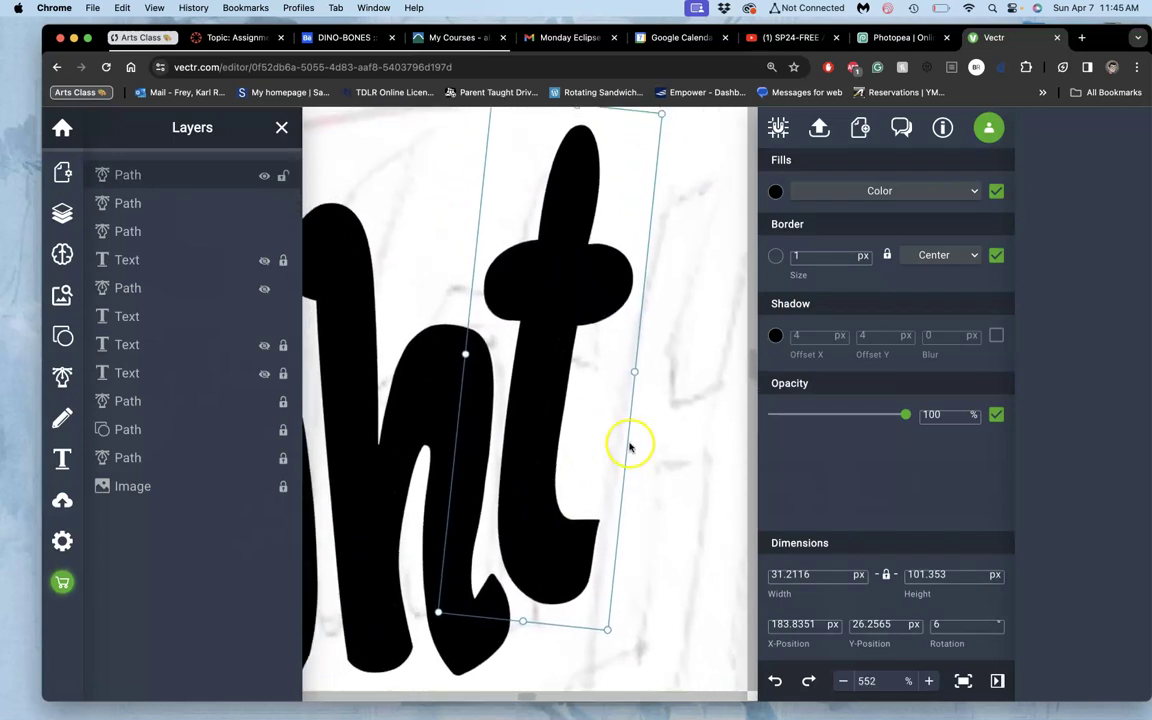
pyautogui.doubleClick(562, 545)
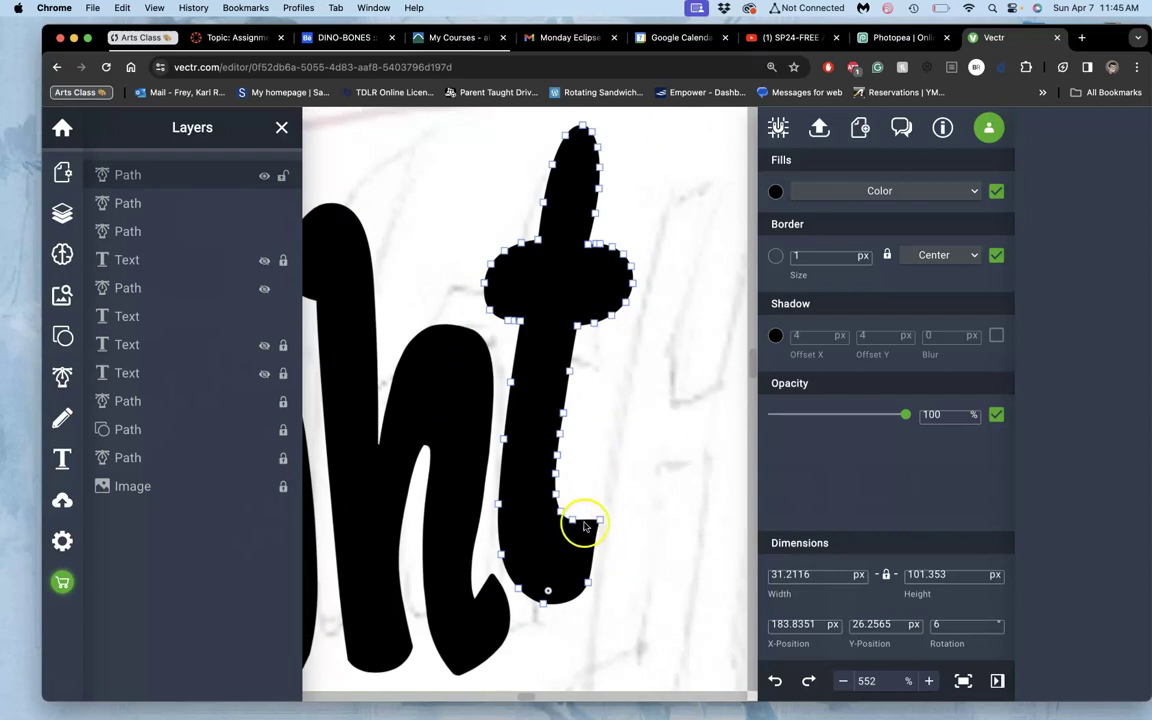
pyautogui.moveTo(599, 521)
pyautogui.mouseDown()
pyautogui.moveTo(577, 540)
pyautogui.moveTo(592, 521)
pyautogui.mouseUp()
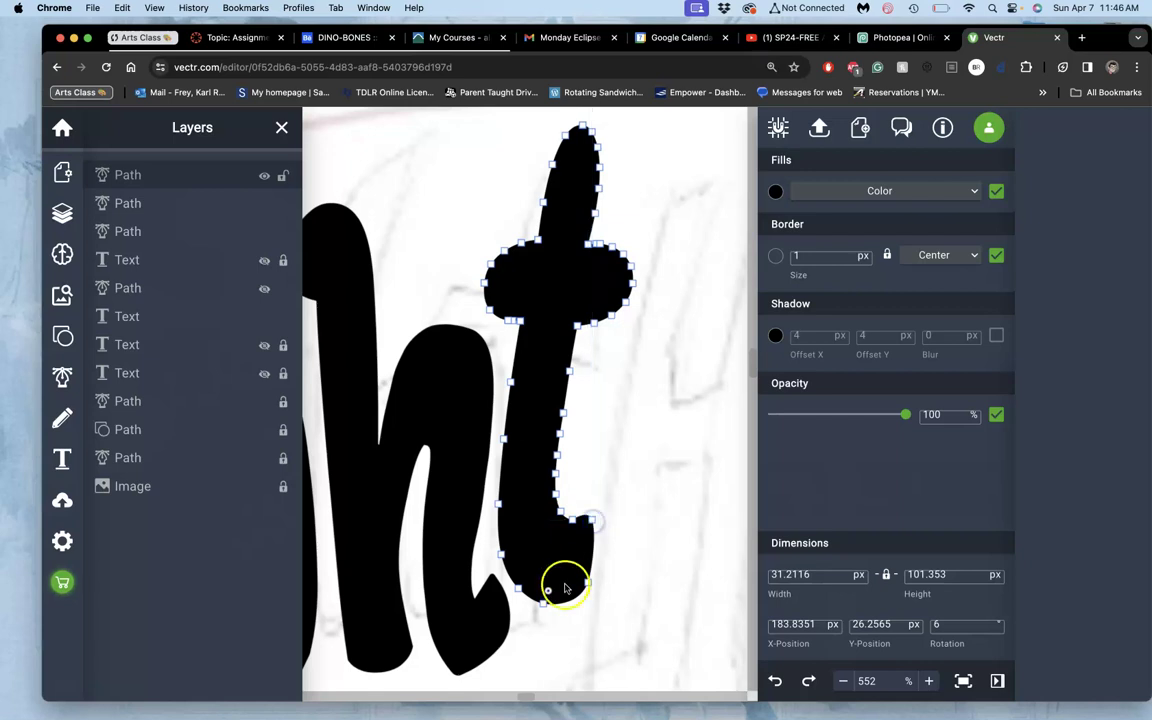
# Remove the extra path points along the inner edge of the t's foot and just above its inner corner.
pyautogui.click(569, 518)
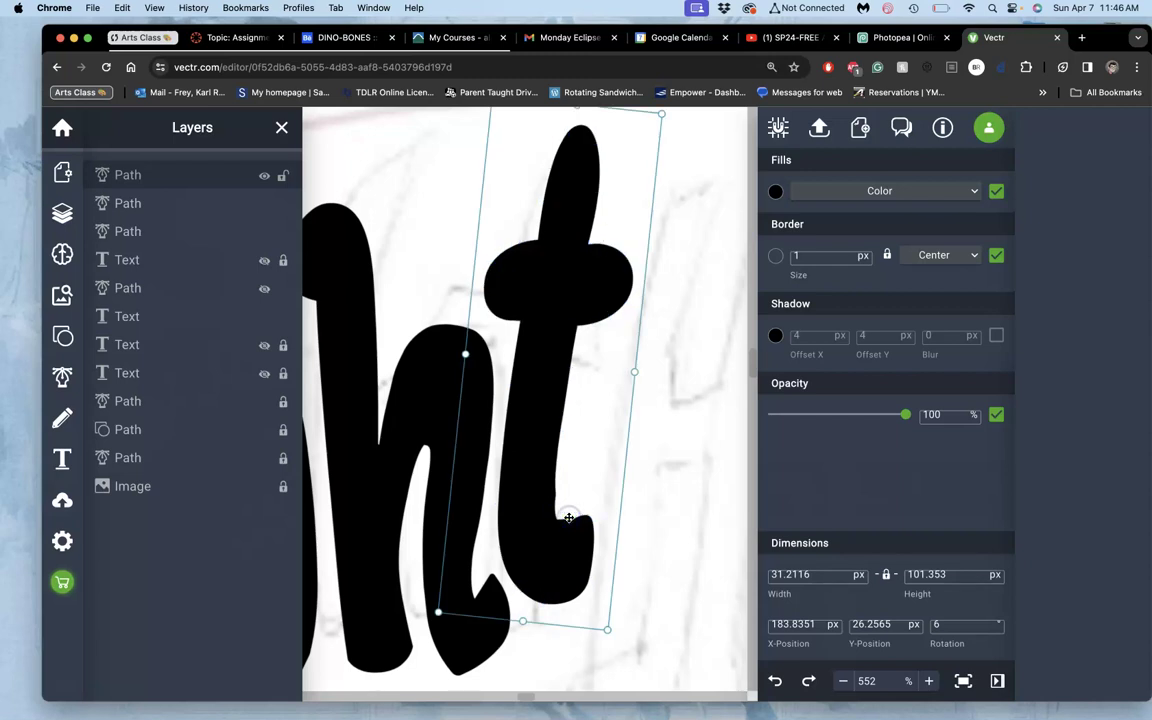
pyautogui.doubleClick(573, 527)
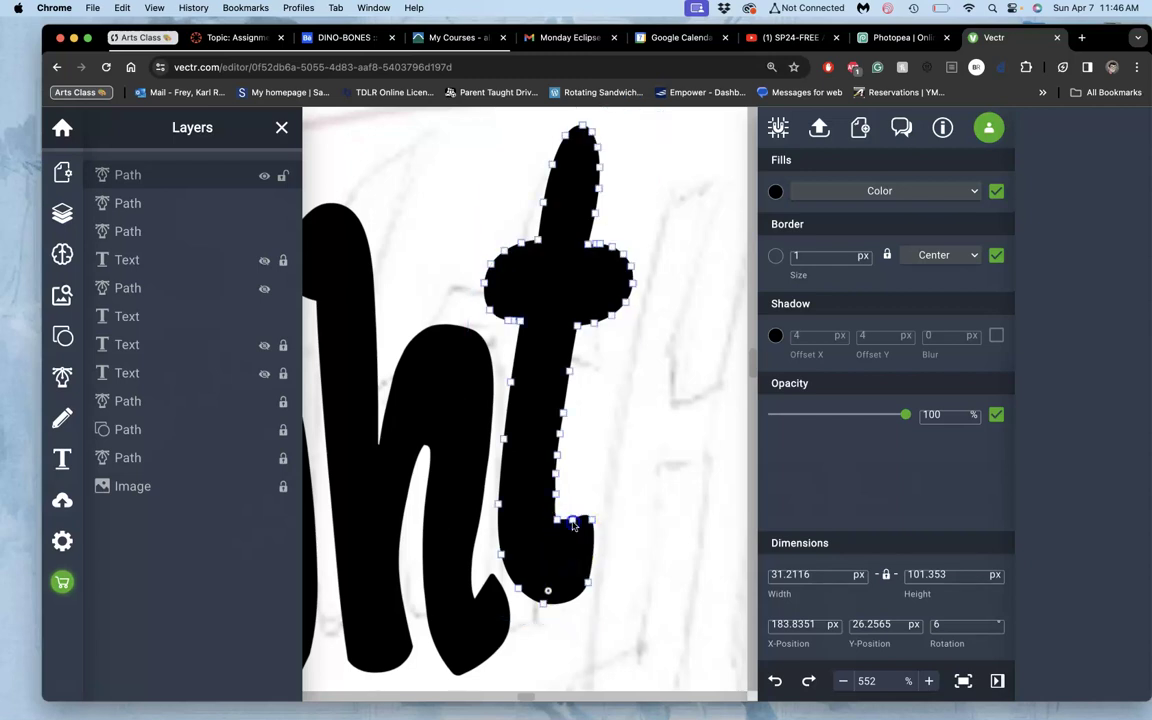
pyautogui.press('Escape')
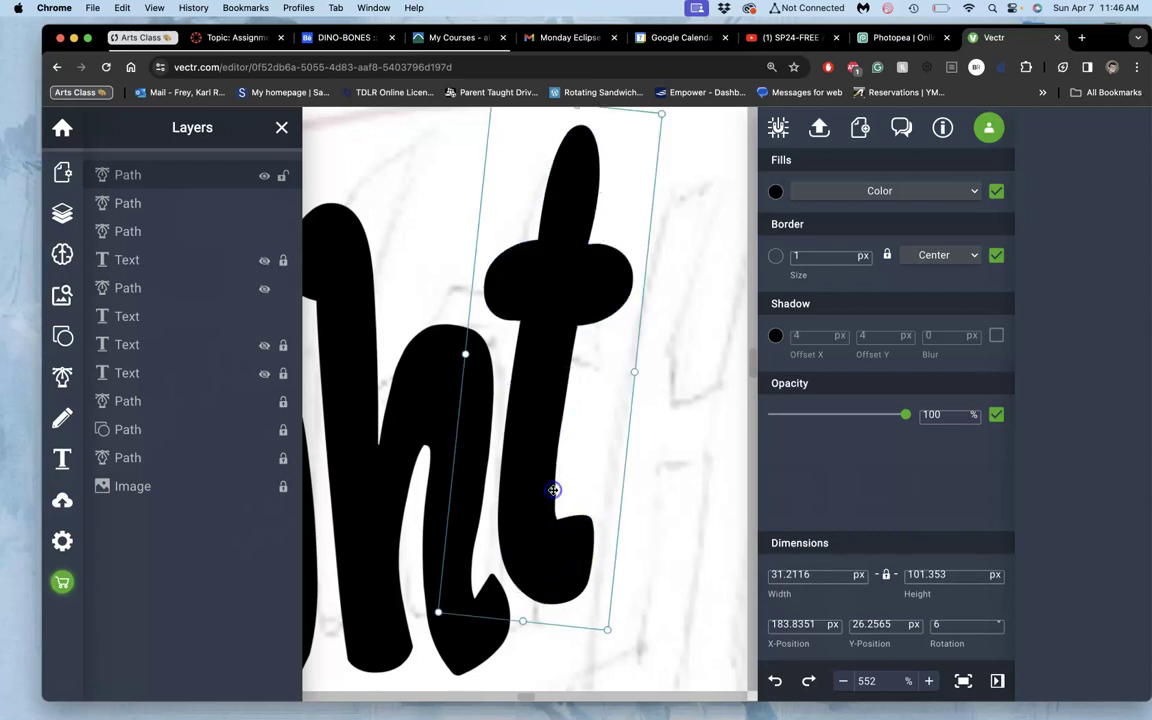
pyautogui.doubleClick(532, 500)
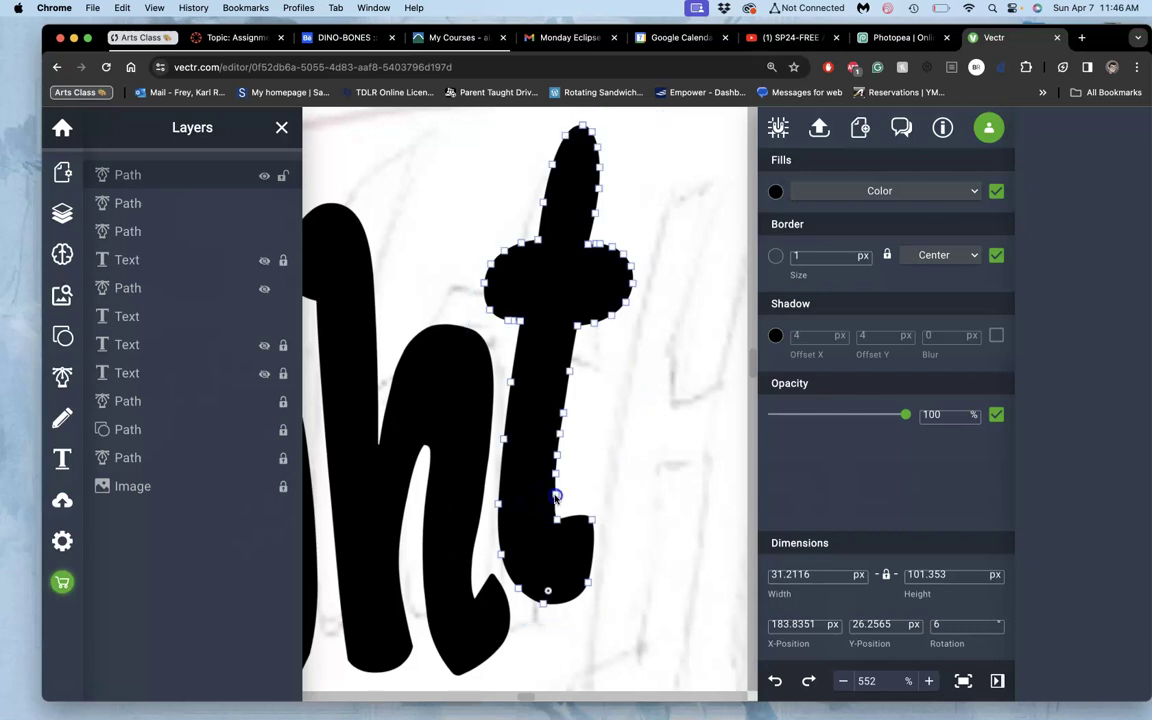
# Lower the inner corner point of the t's foot and bend it into a smooth curve leading to the tip.
pyautogui.click(558, 520)
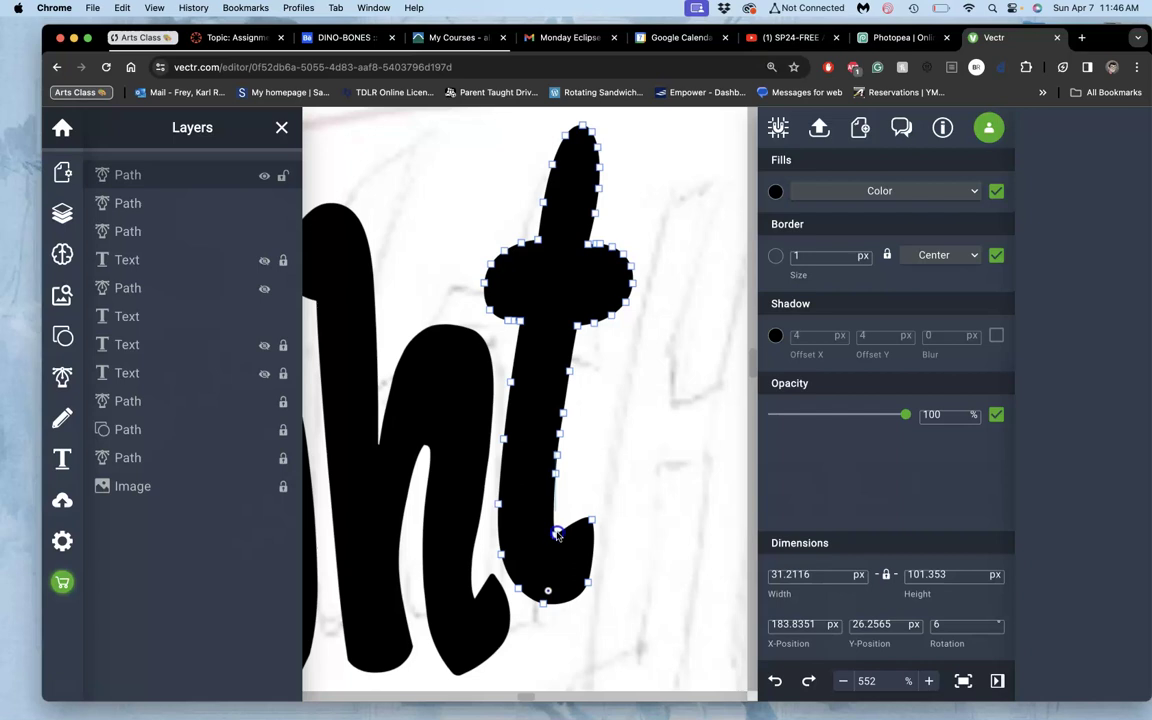
pyautogui.click(557, 538)
pyautogui.moveTo(561, 522); pyautogui.dragTo(574, 500)
# Delete the three closely spaced path points along the lower right edge of the t's stem.
pyautogui.click(559, 439)
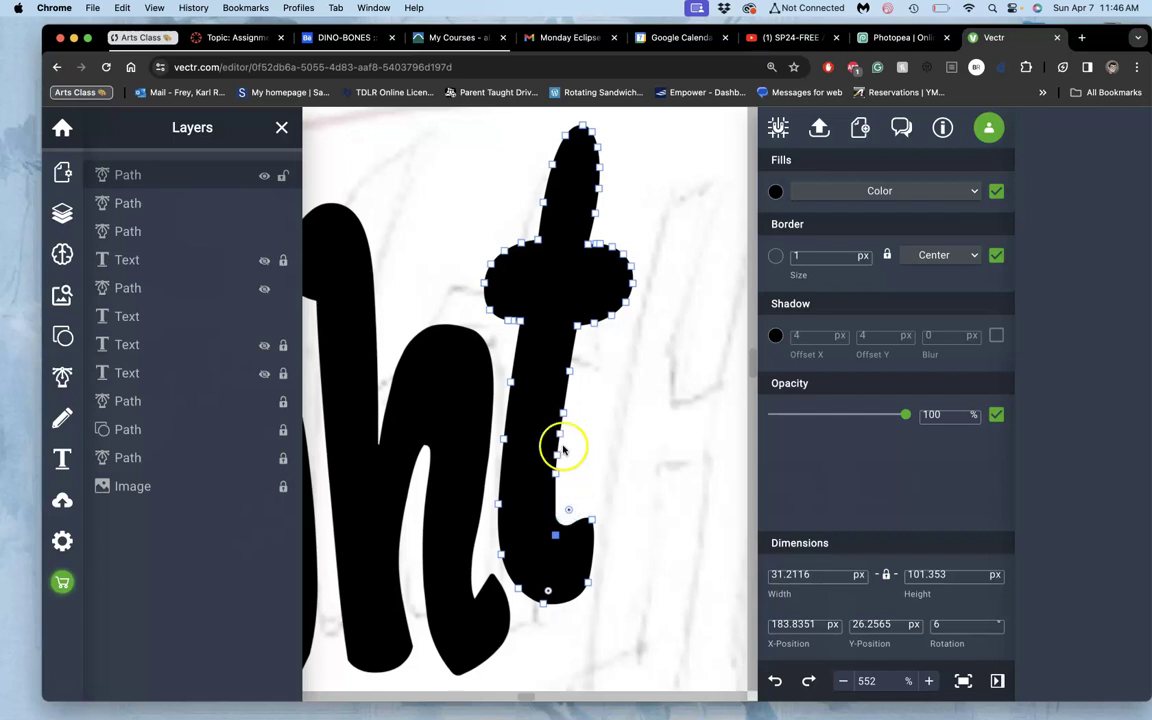
pyautogui.moveTo(559, 439)
pyautogui.mouseDown()
pyautogui.moveTo(548, 445)
pyautogui.moveTo(558, 456)
pyautogui.mouseUp()
pyautogui.click(558, 456)
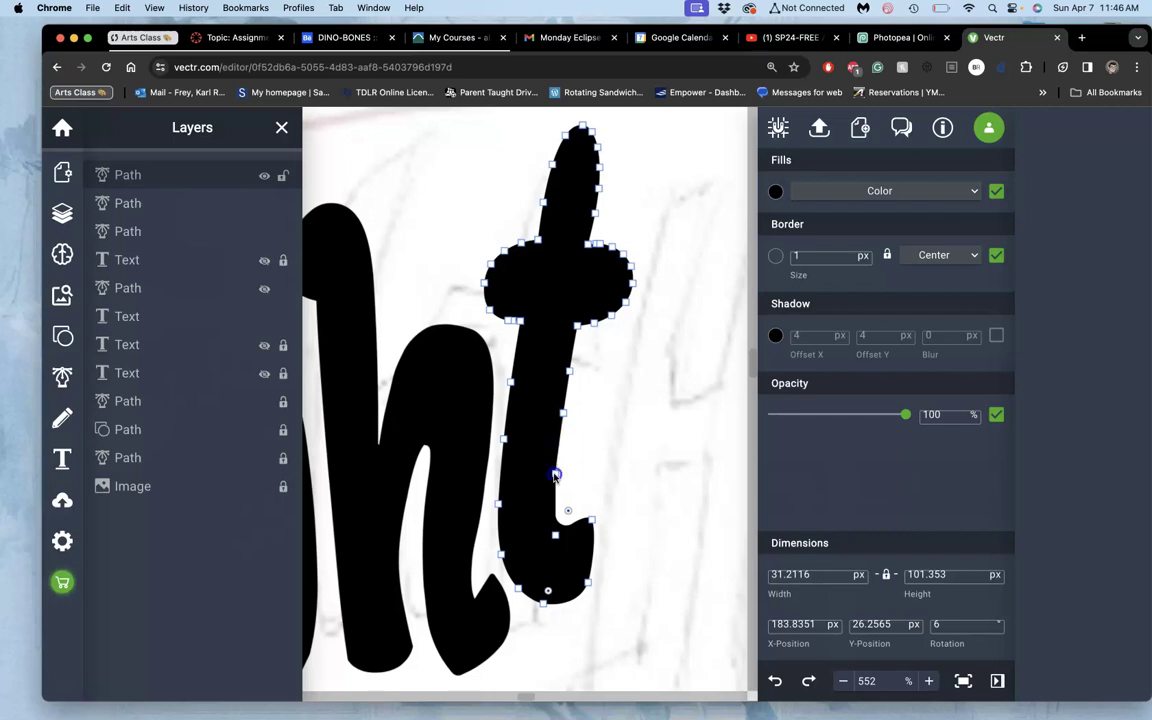
pyautogui.press('Delete')
# Add curve handles to the remaining mid-stem point on the t's right edge and extend the lower one down along the stem.
pyautogui.doubleClick(564, 414)
pyautogui.moveTo(561, 446); pyautogui.dragTo(561, 466)
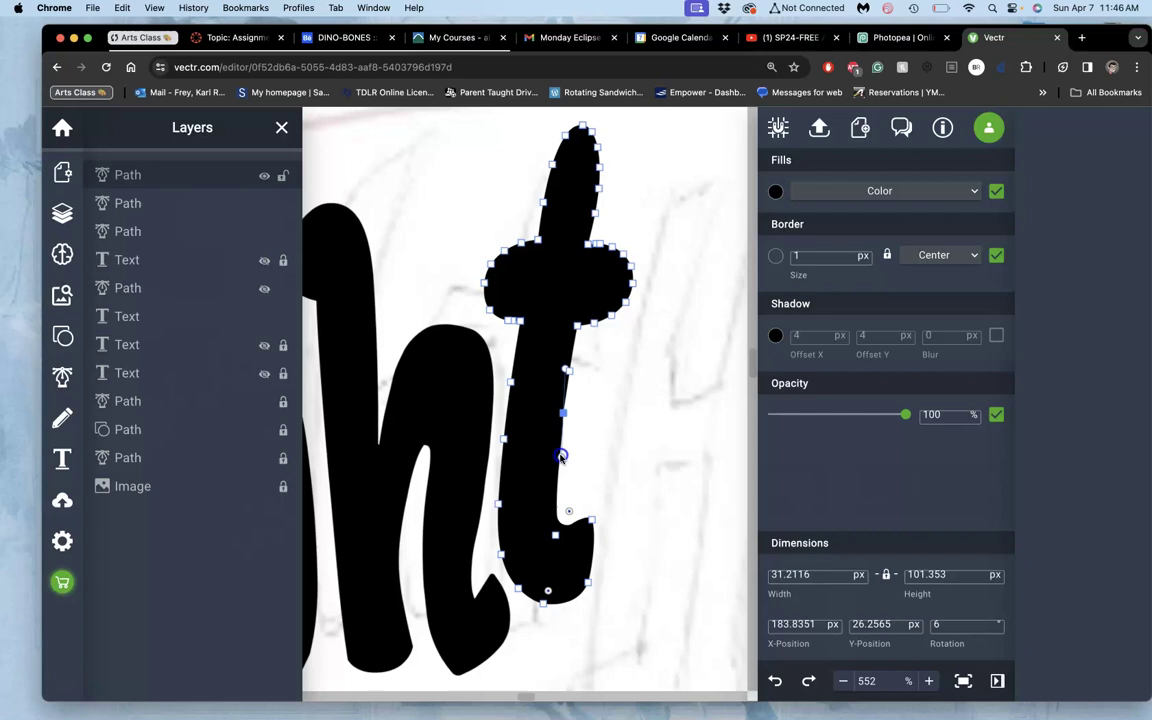
pyautogui.moveTo(558, 459); pyautogui.dragTo(555, 470)
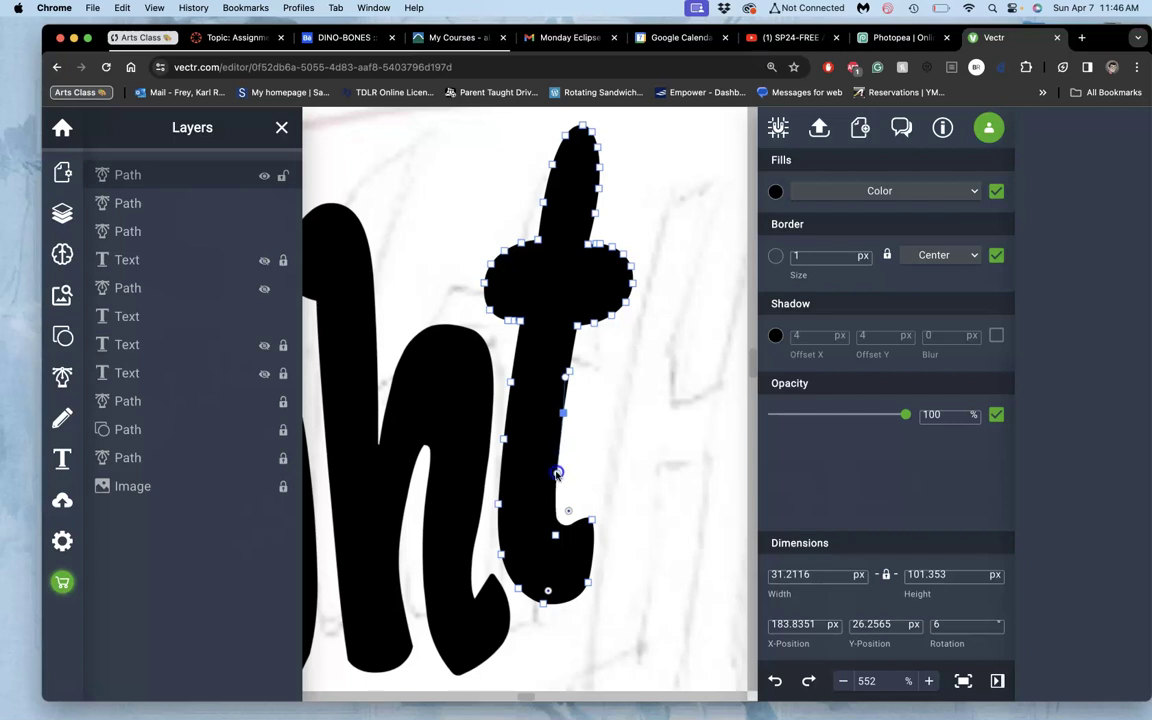
pyautogui.click(574, 480)
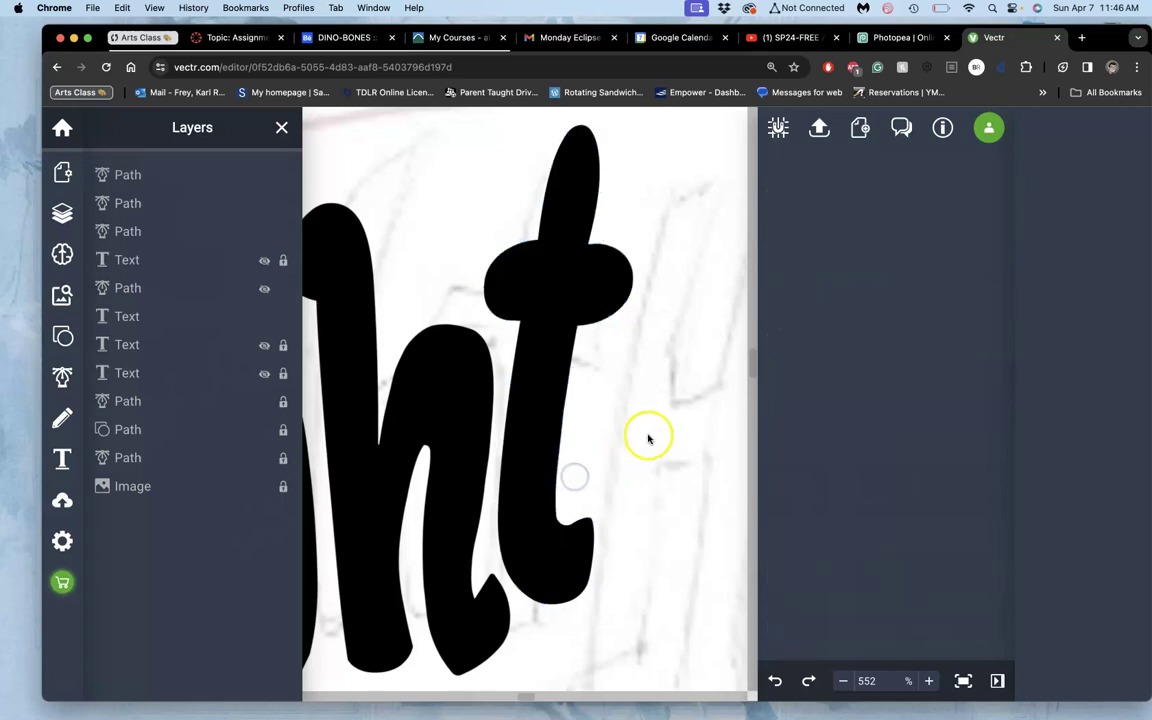
pyautogui.click(597, 299)
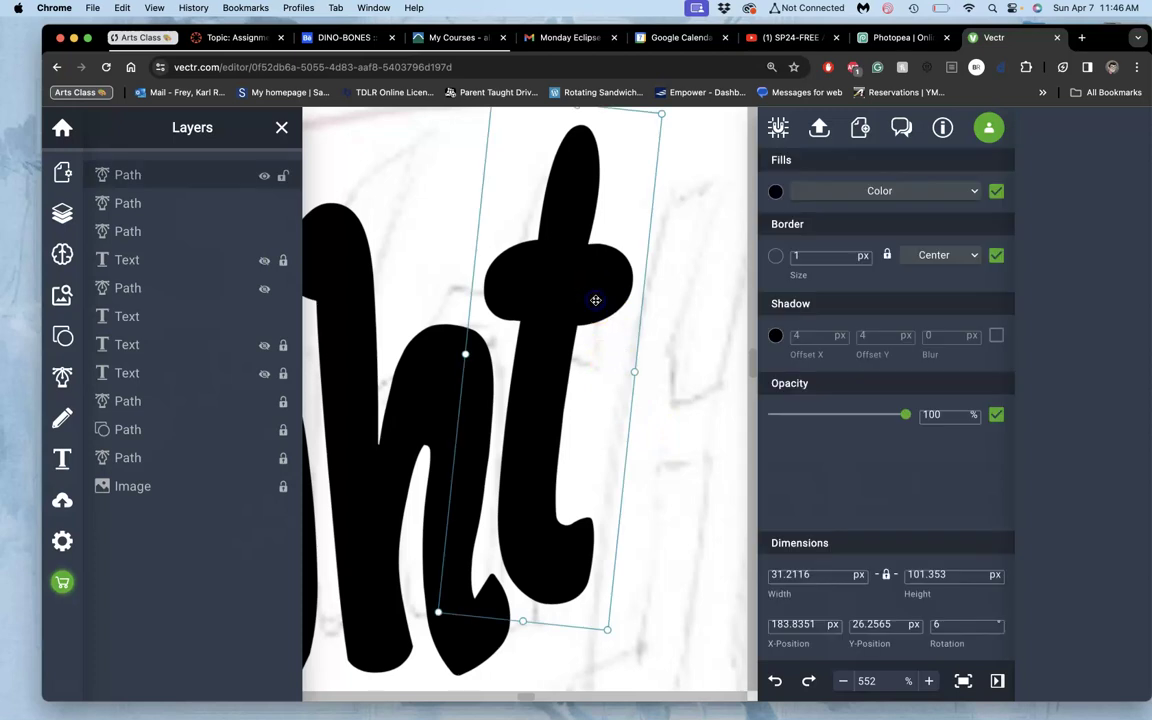
pyautogui.doubleClick(595, 299)
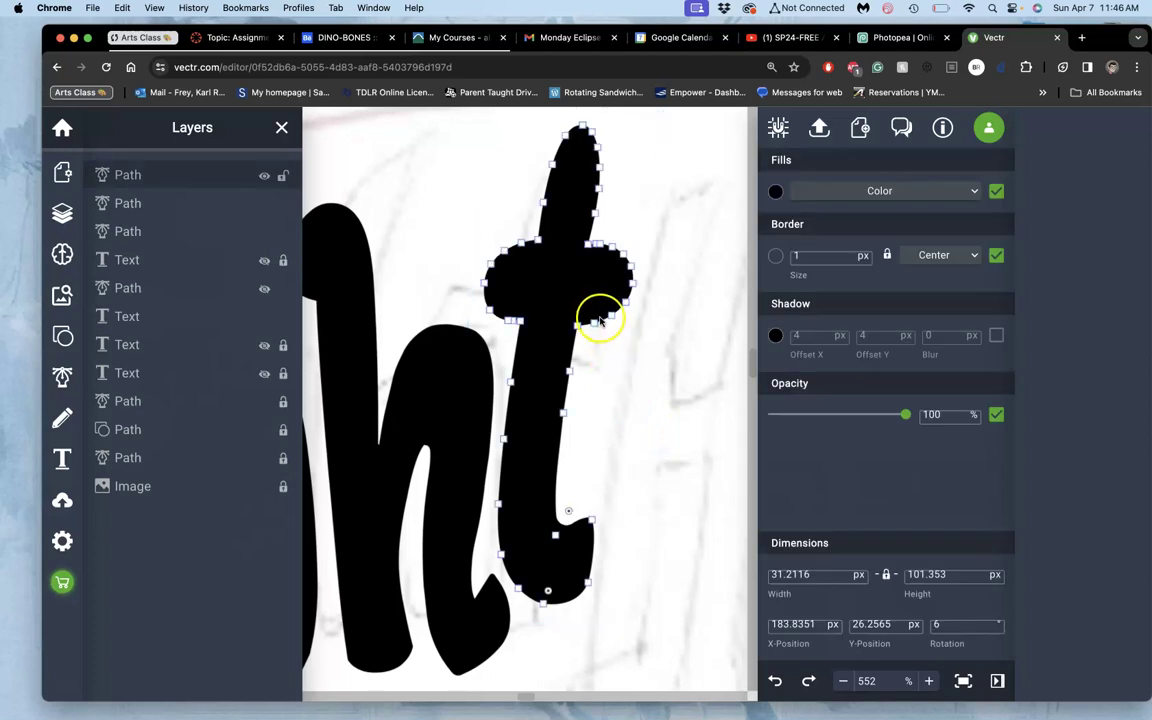
pyautogui.click(600, 376)
pyautogui.scroll(-10, 576, 423)
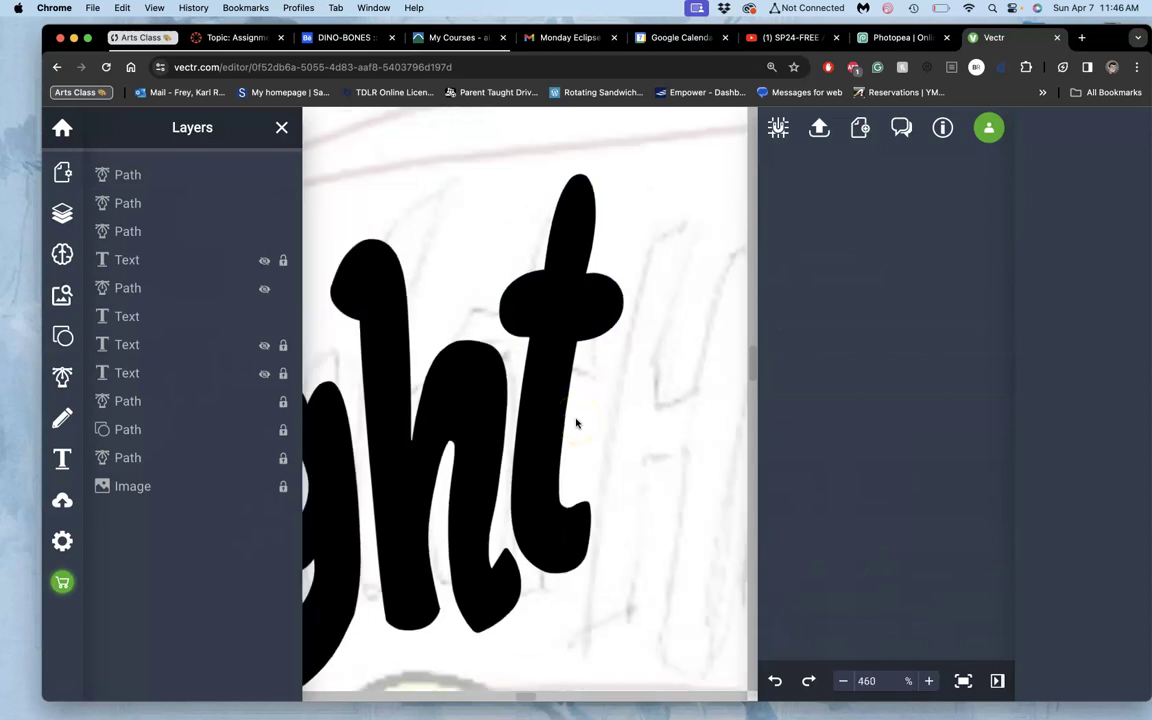
pyautogui.scroll(-3, 576, 423)
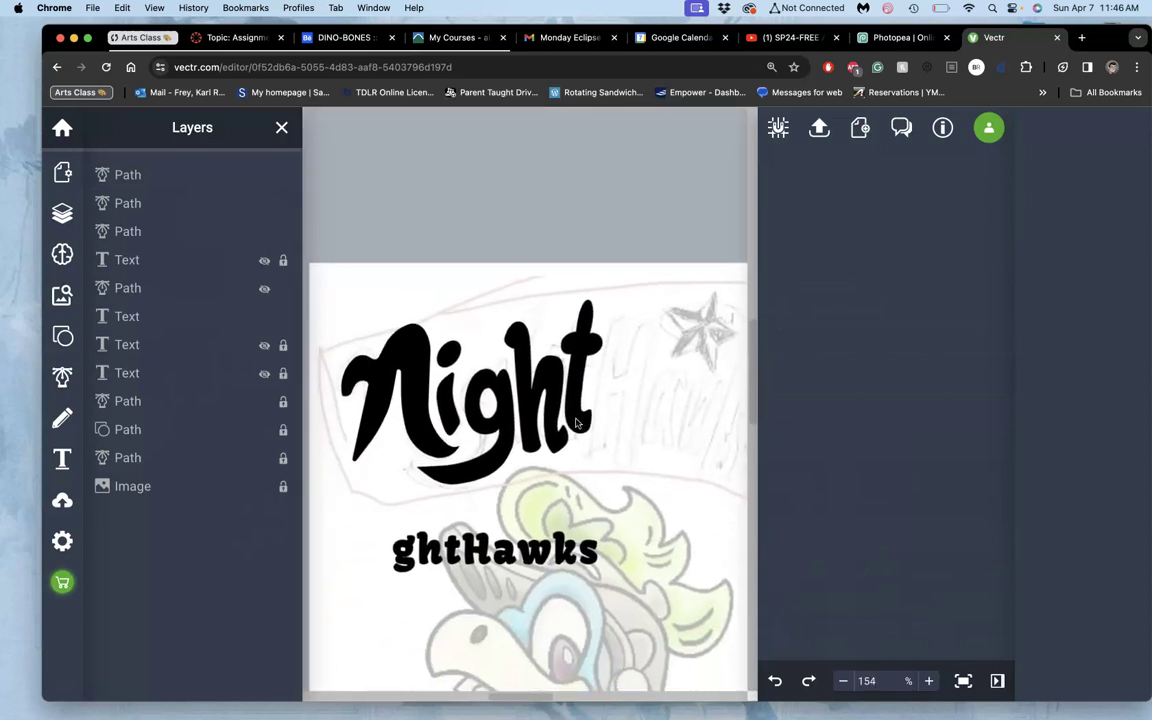
# Lock and hide the leftover ghtHawks text, and restore it to unlocked and visible.
pyautogui.click(441, 522)
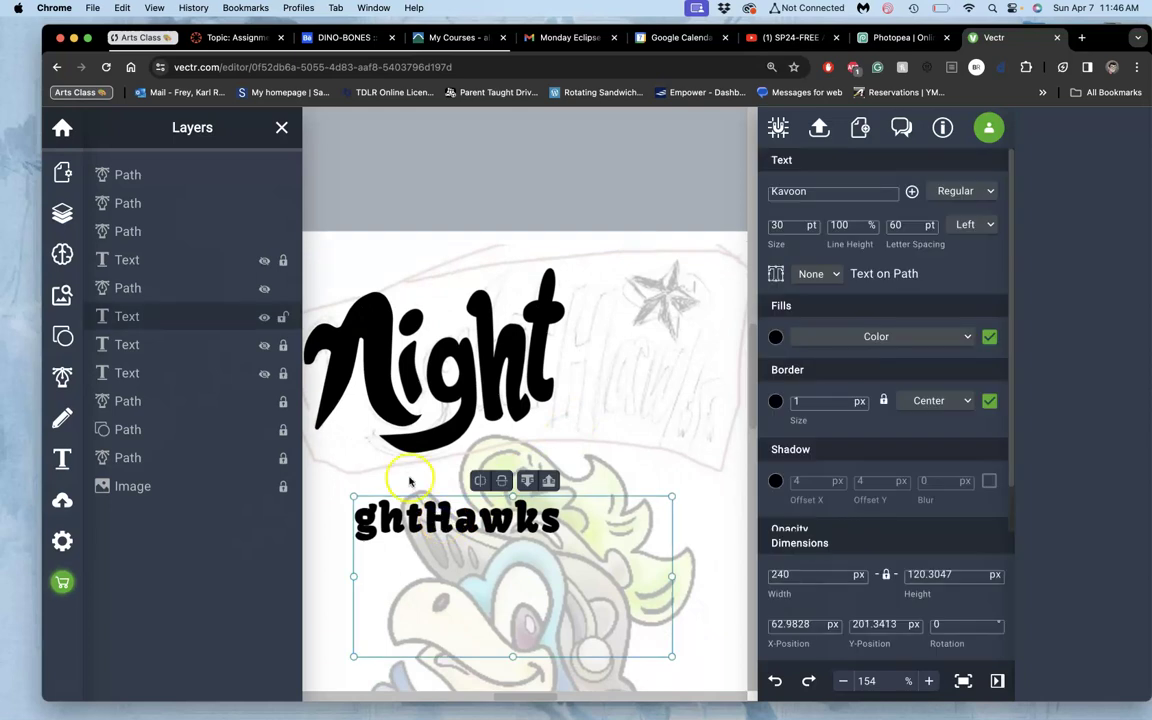
pyautogui.click(282, 318)
pyautogui.click(282, 320)
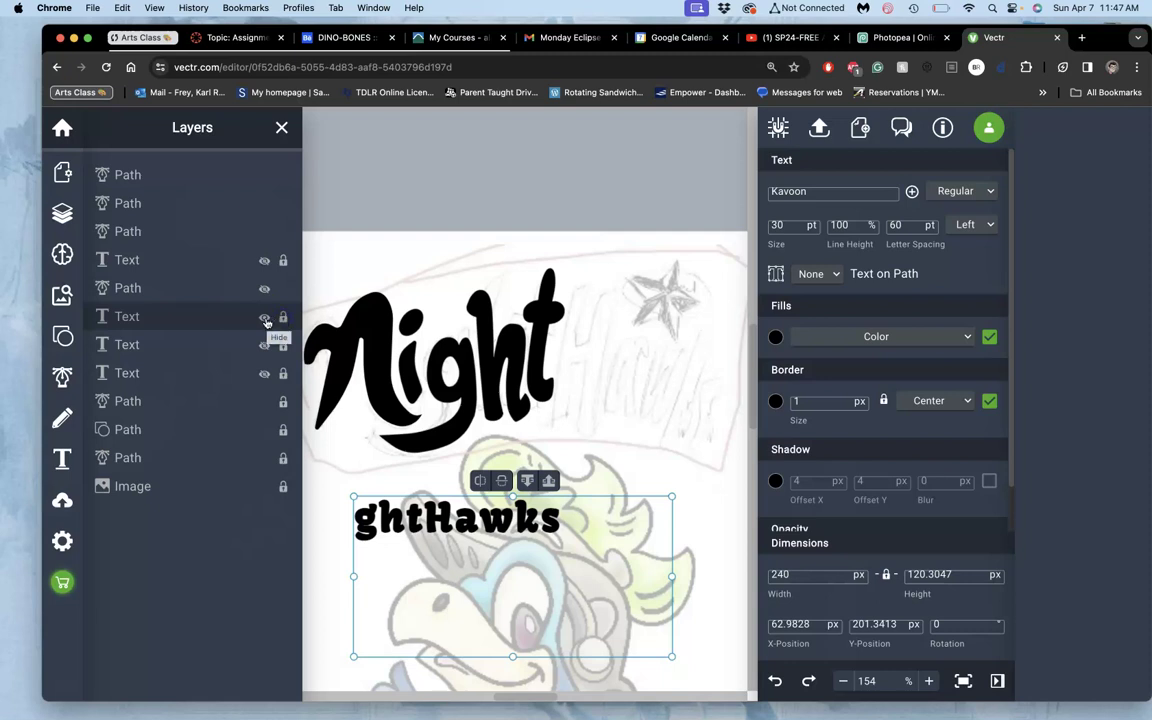
pyautogui.click(490, 507)
pyautogui.click(282, 317)
pyautogui.click(265, 318)
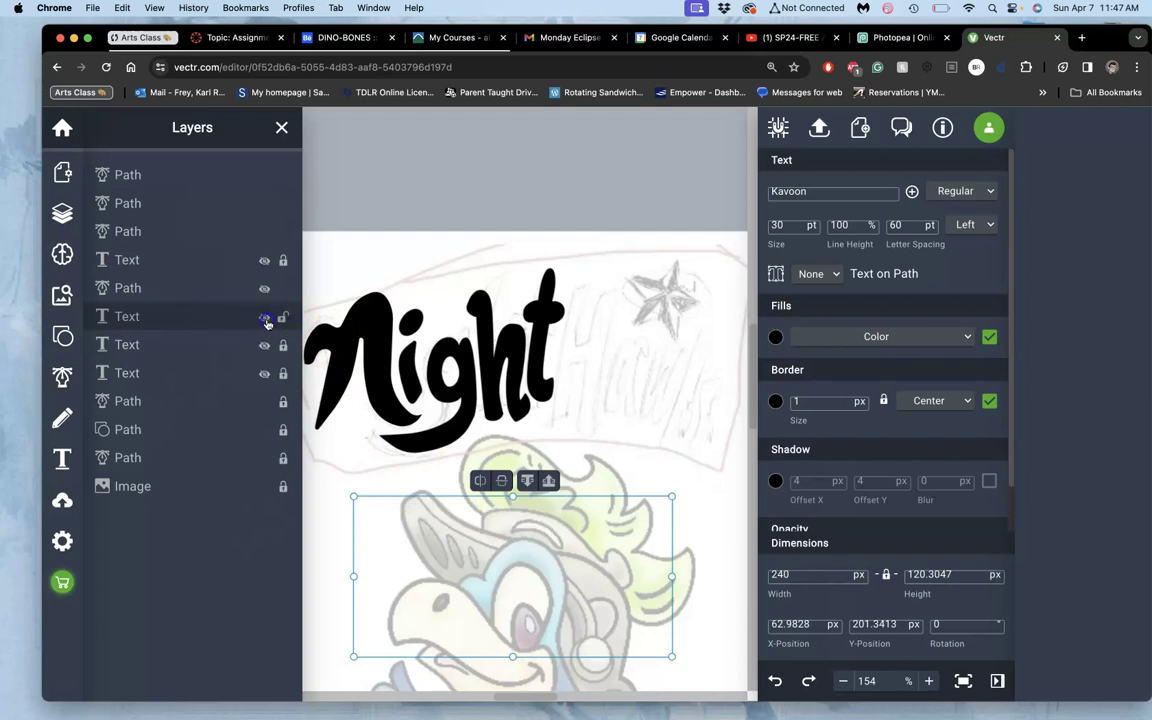
pyautogui.click(265, 318)
# Add a new text object reading "H" below the finished t and shift it slightly toward the h.
pyautogui.click(61, 458)
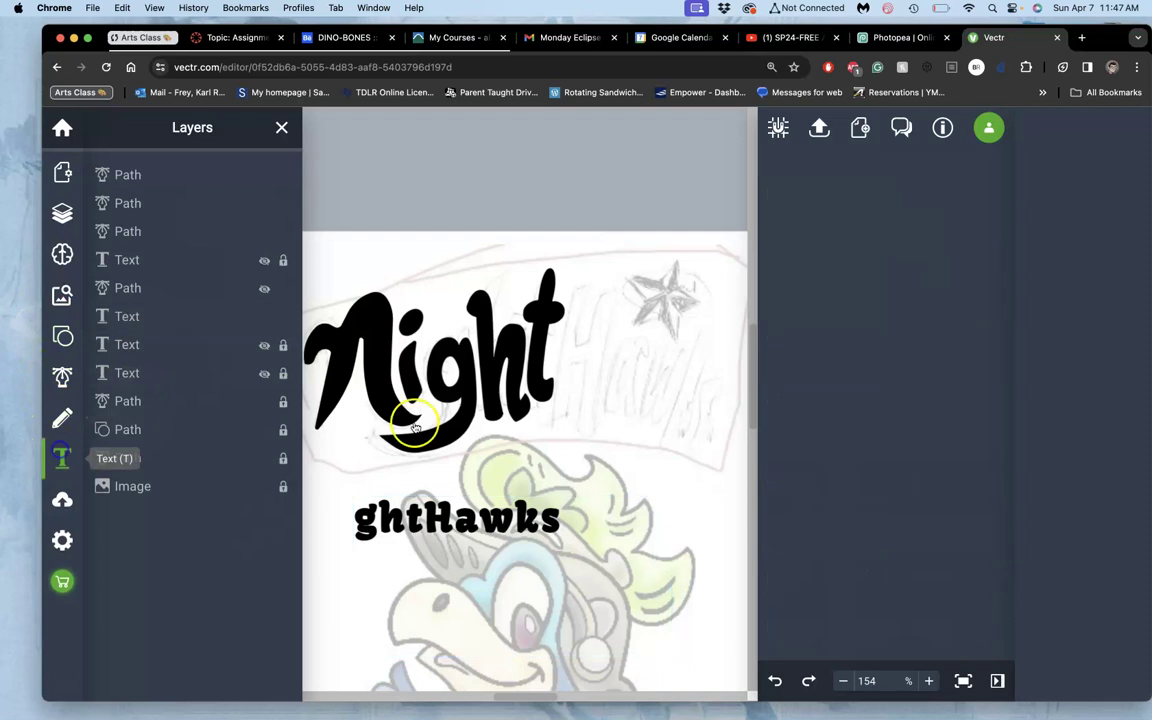
pyautogui.click(563, 459)
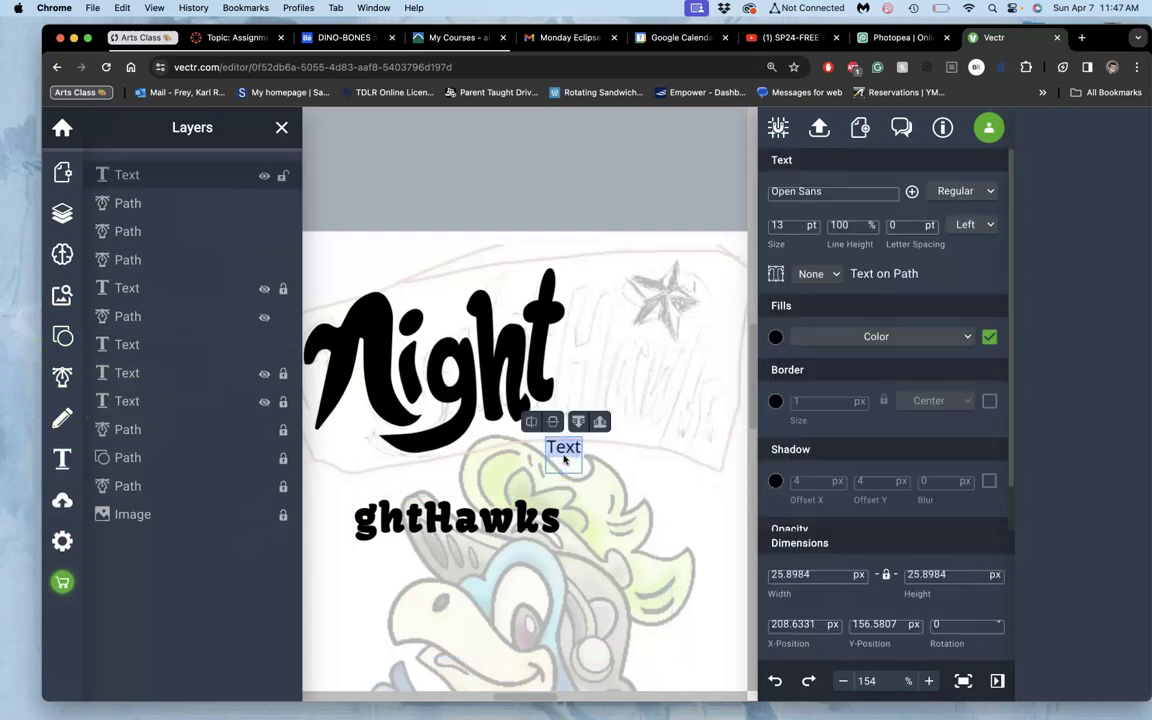
pyautogui.write('H')
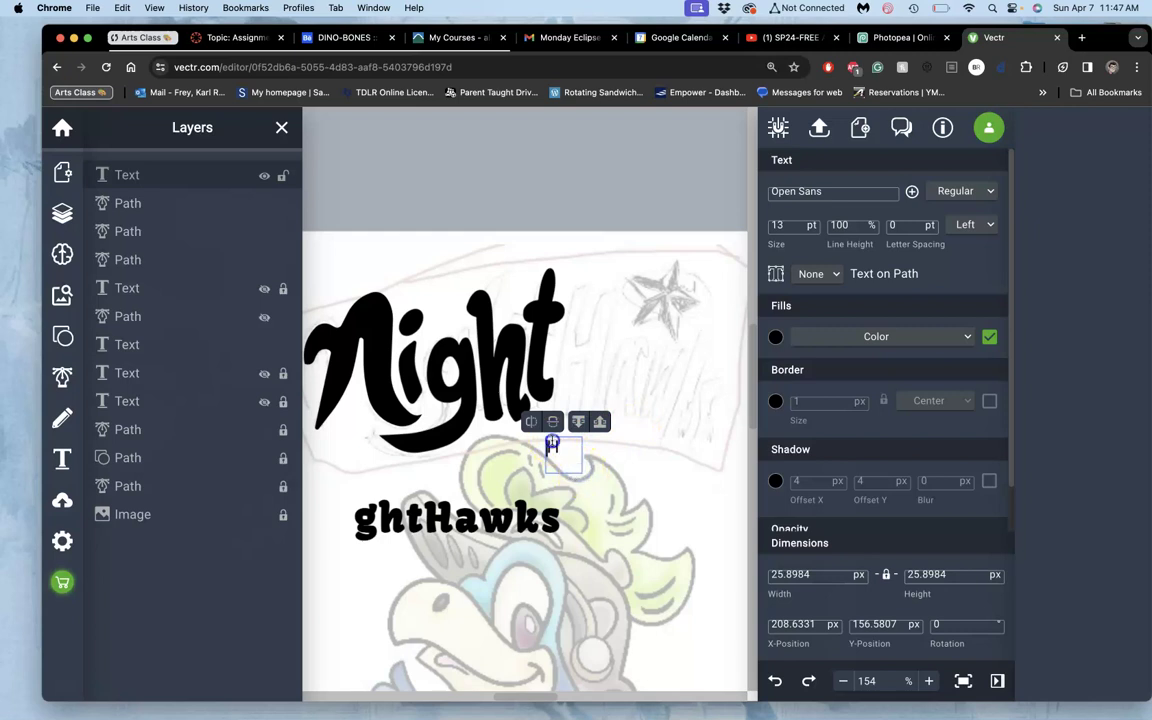
pyautogui.moveTo(558, 446); pyautogui.dragTo(545, 447)
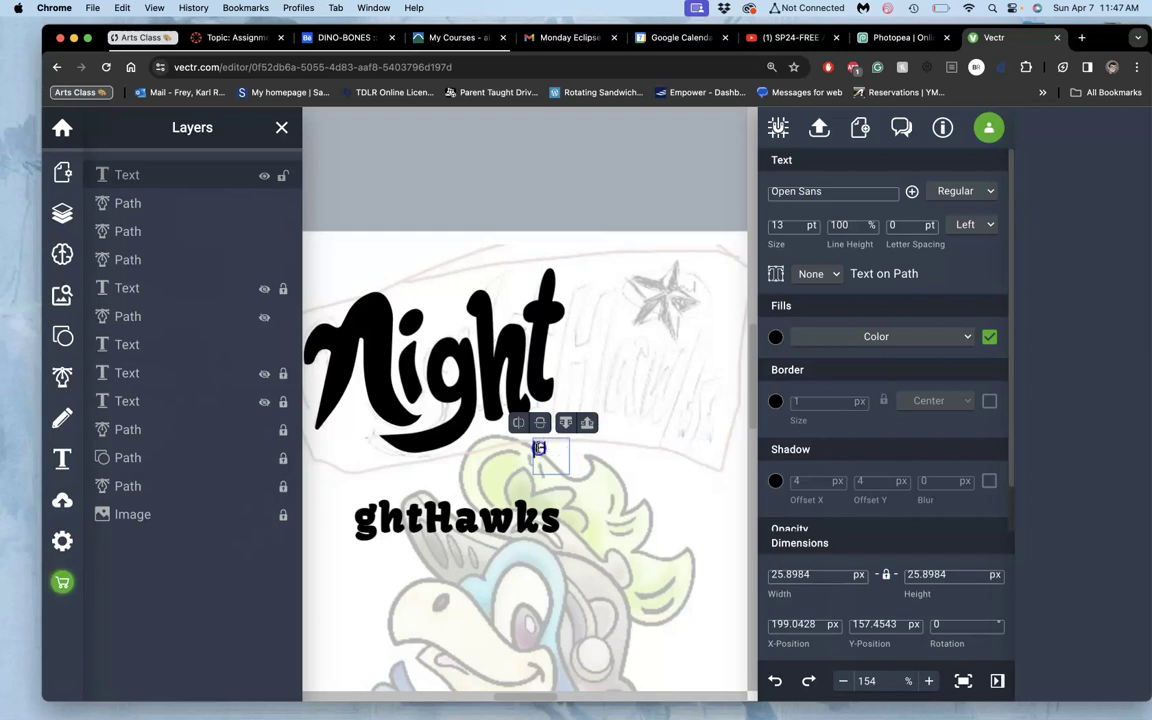
pyautogui.moveTo(538, 448); pyautogui.dragTo(536, 449)
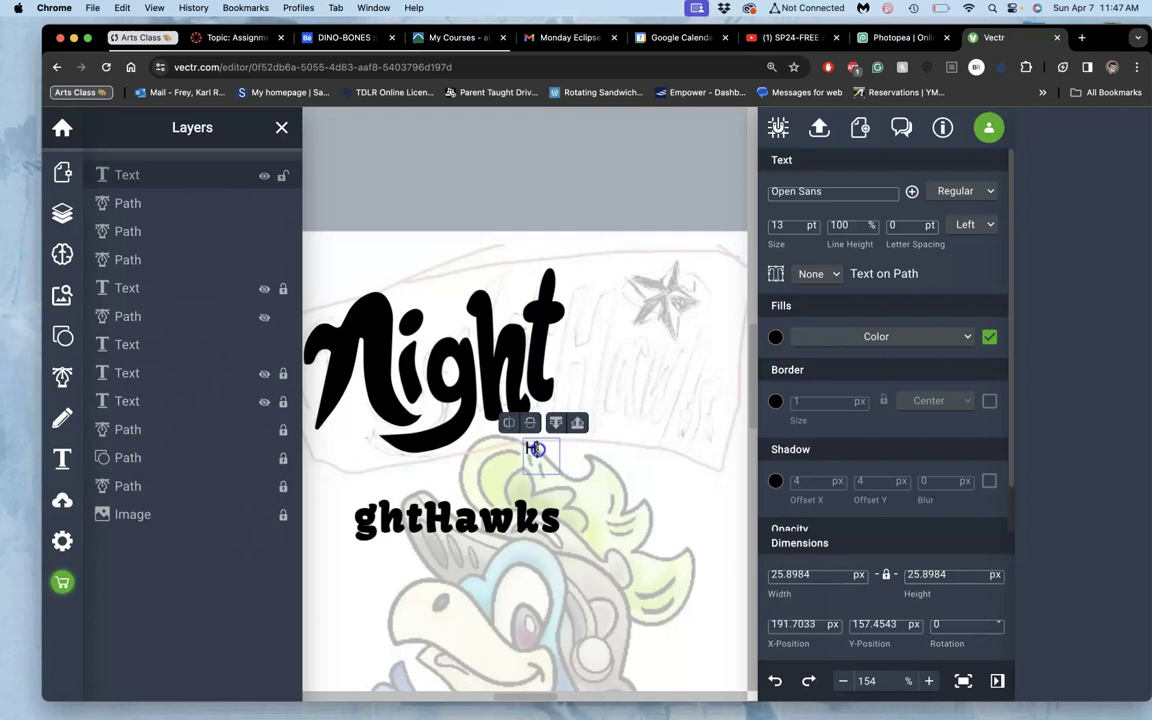
# Set the H's font to Kavoon and convert the letter to a path.
pyautogui.click(820, 191)
pyautogui.write('Kavoon')
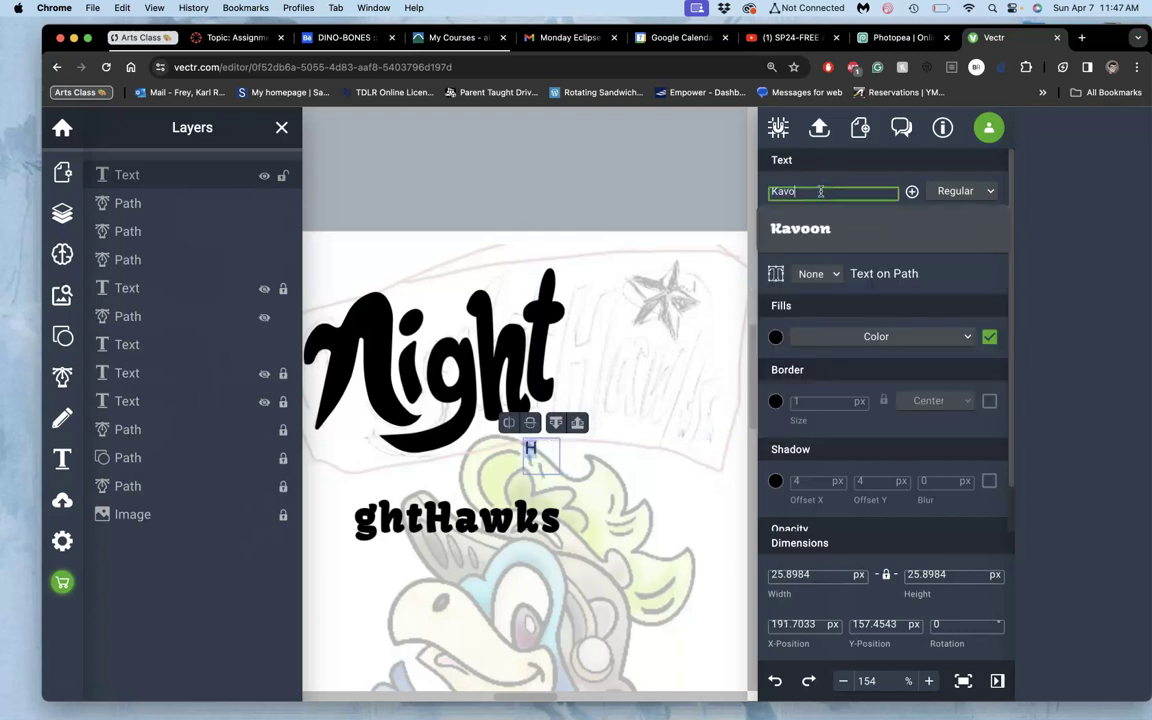
pyautogui.click(815, 228)
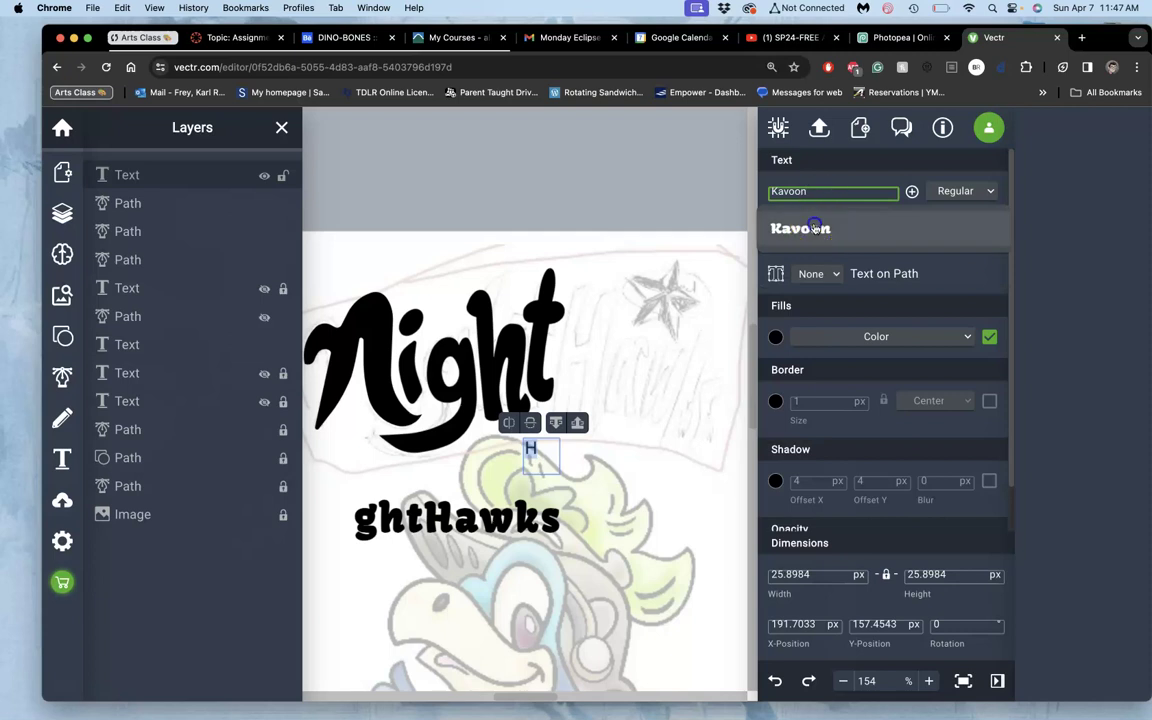
pyautogui.click(776, 275)
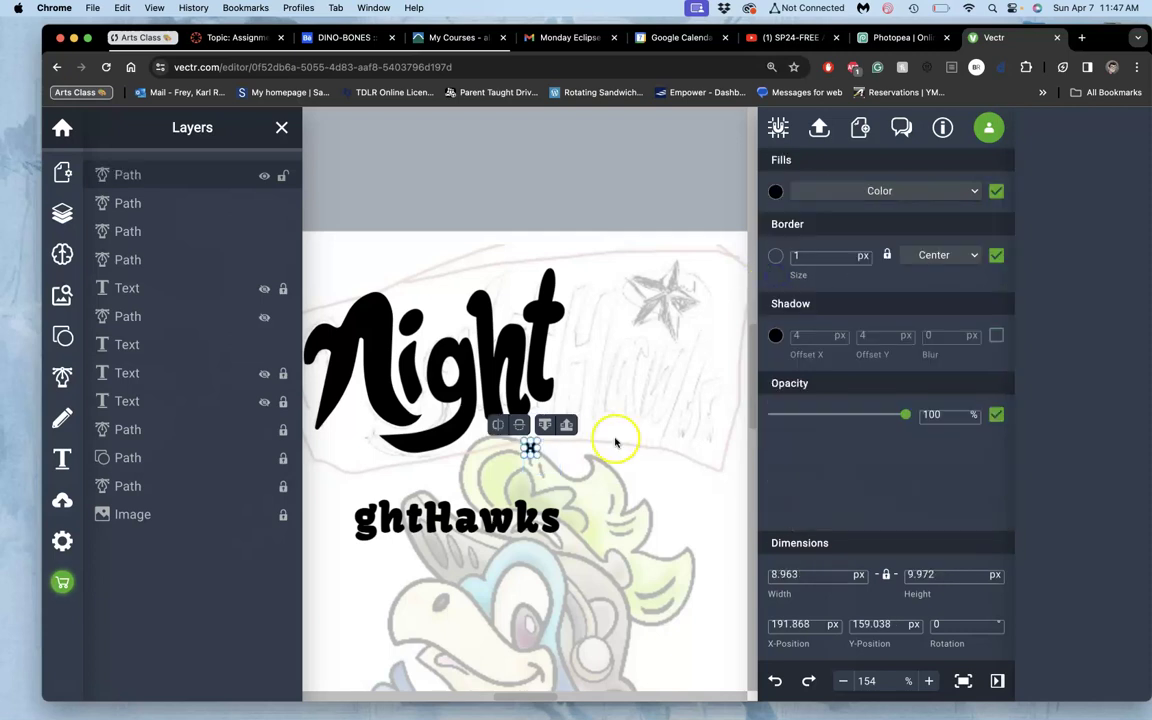
# Enlarge the H to about 60 by 117 px, rotate it to 14° and place it beside the t.
pyautogui.moveTo(530, 450); pyautogui.dragTo(668, 621)
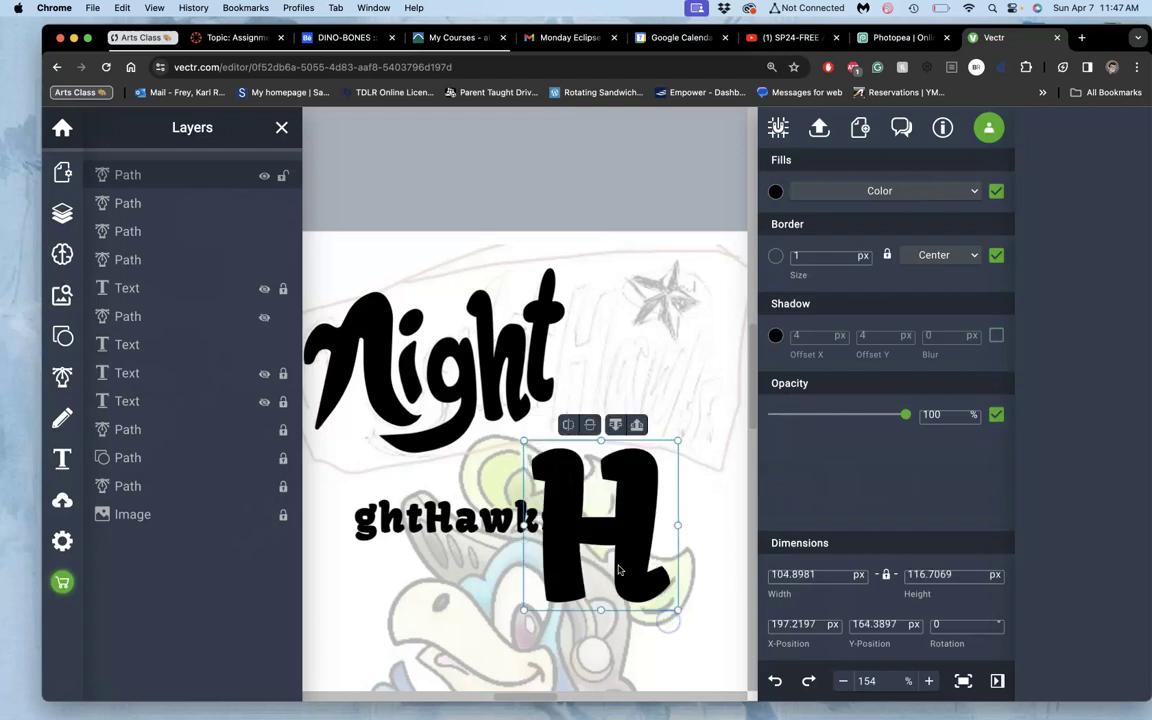
pyautogui.moveTo(630, 532); pyautogui.dragTo(608, 440)
pyautogui.moveTo(614, 347); pyautogui.dragTo(637, 362)
pyautogui.moveTo(606, 408); pyautogui.dragTo(622, 313)
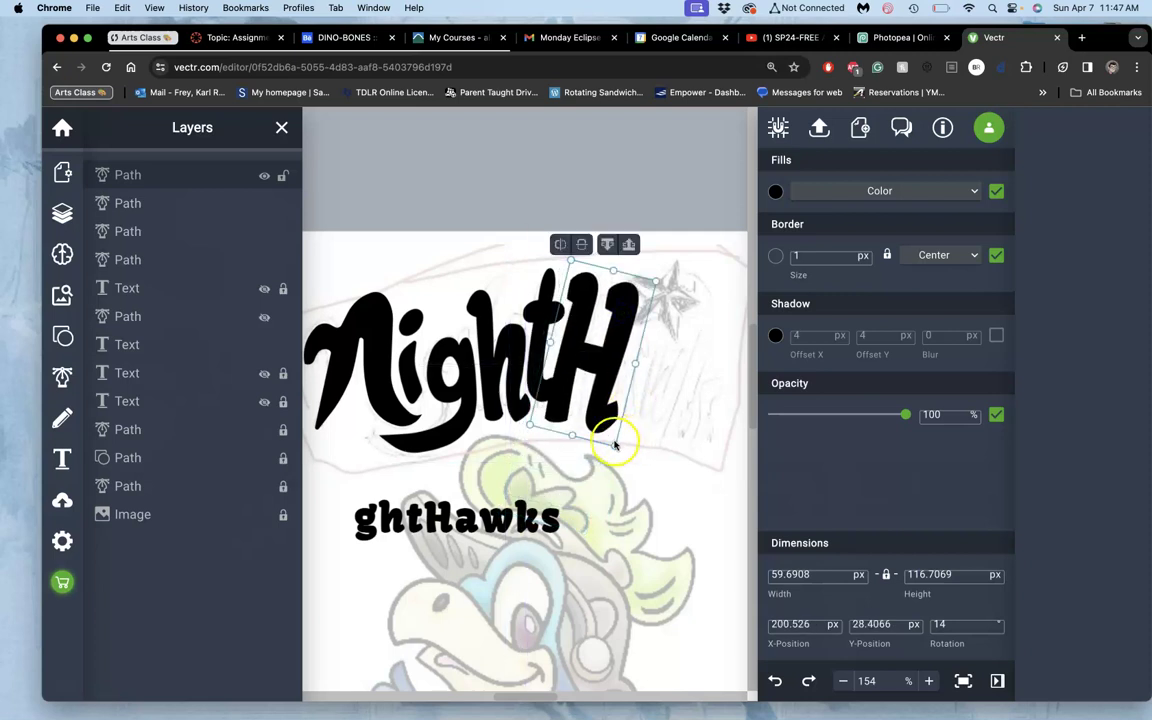
# Resize the H to about 50 by 110 px, rotate it to 10° and fit it closely against the t.
pyautogui.moveTo(600, 429); pyautogui.dragTo(590, 370)
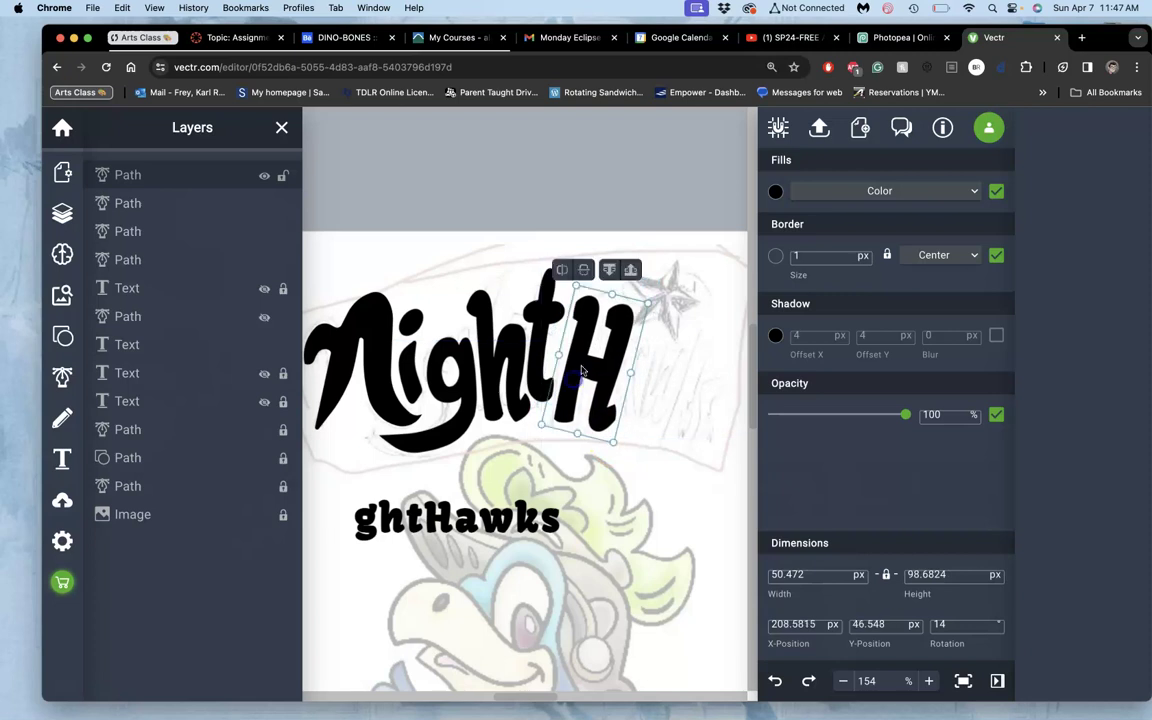
pyautogui.moveTo(612, 293); pyautogui.dragTo(583, 290)
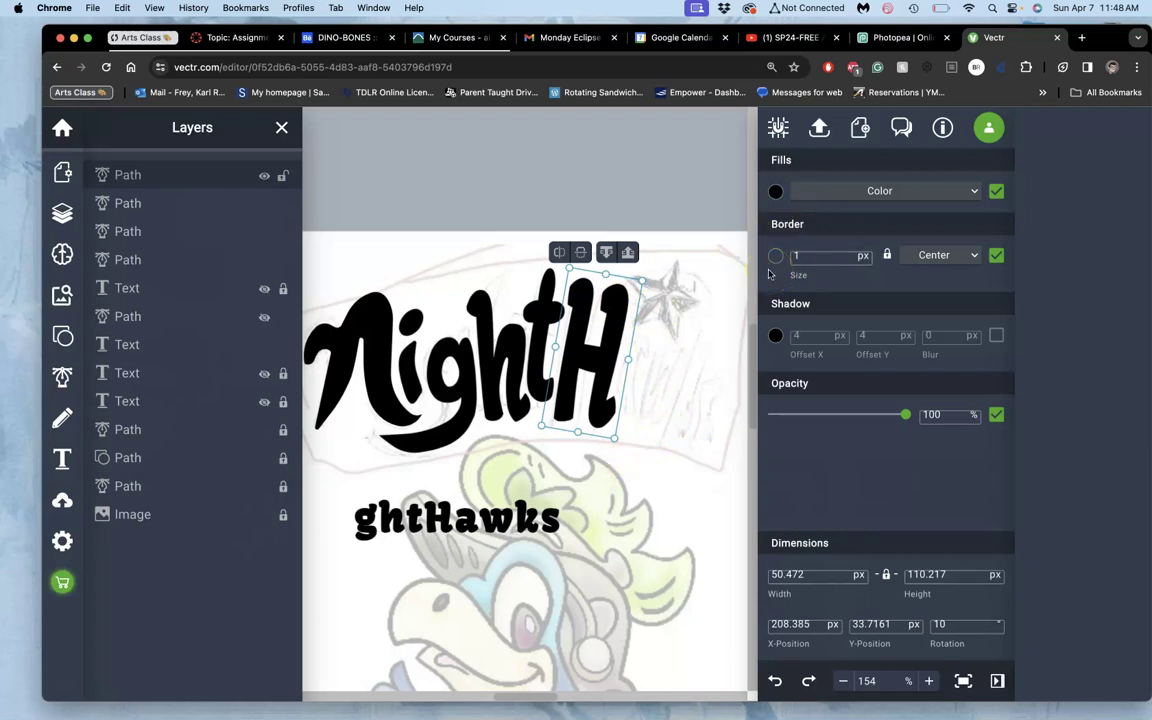
pyautogui.click(692, 375)
pyautogui.scroll(5, 676, 393)
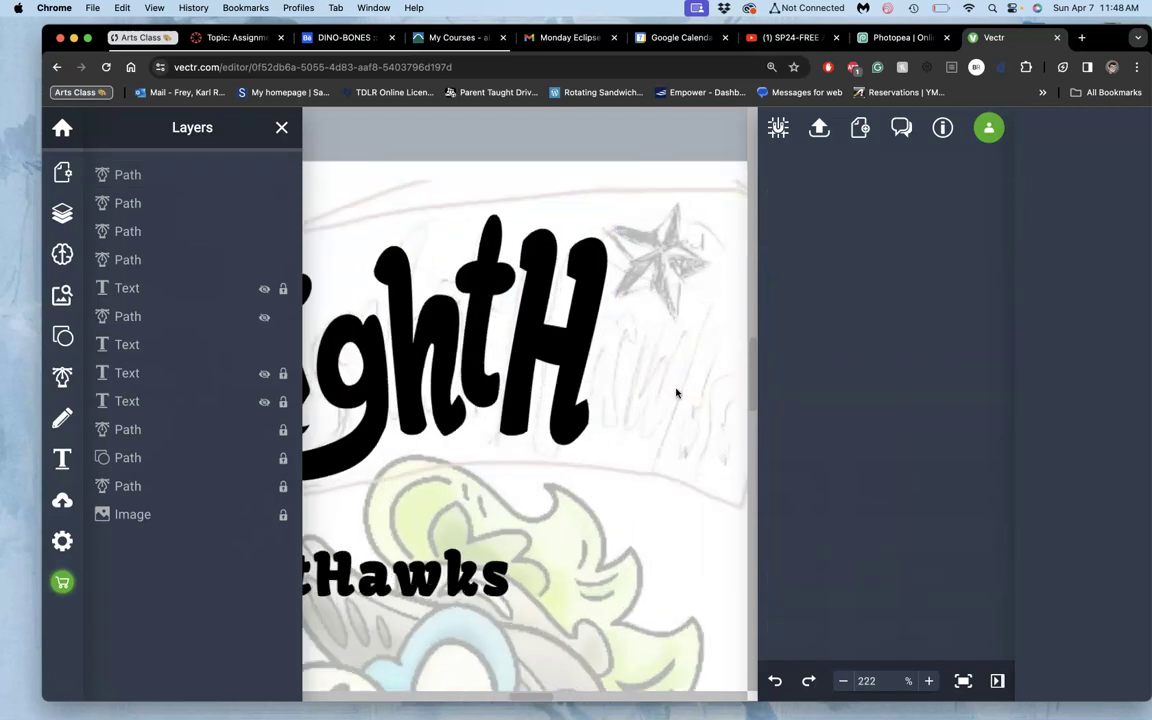
# Narrow the H to about 45 px wide while keeping it snug against the t.
pyautogui.scroll(2, 676, 393)
pyautogui.click(560, 380)
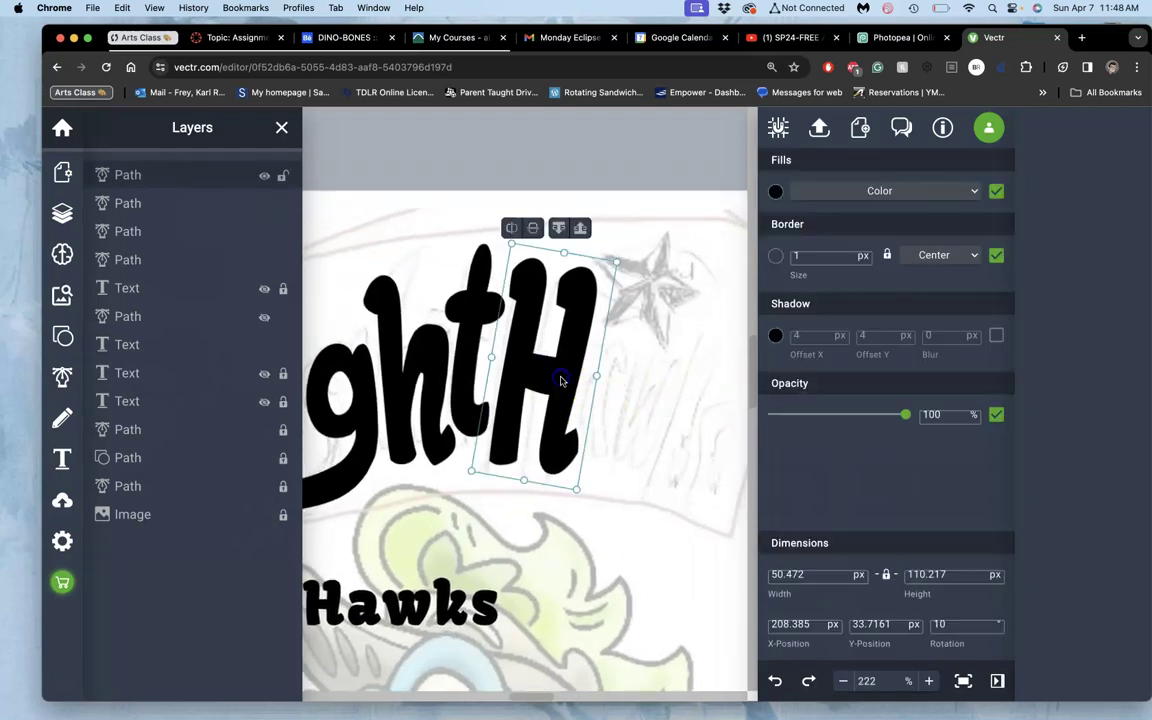
pyautogui.moveTo(596, 375); pyautogui.dragTo(585, 373)
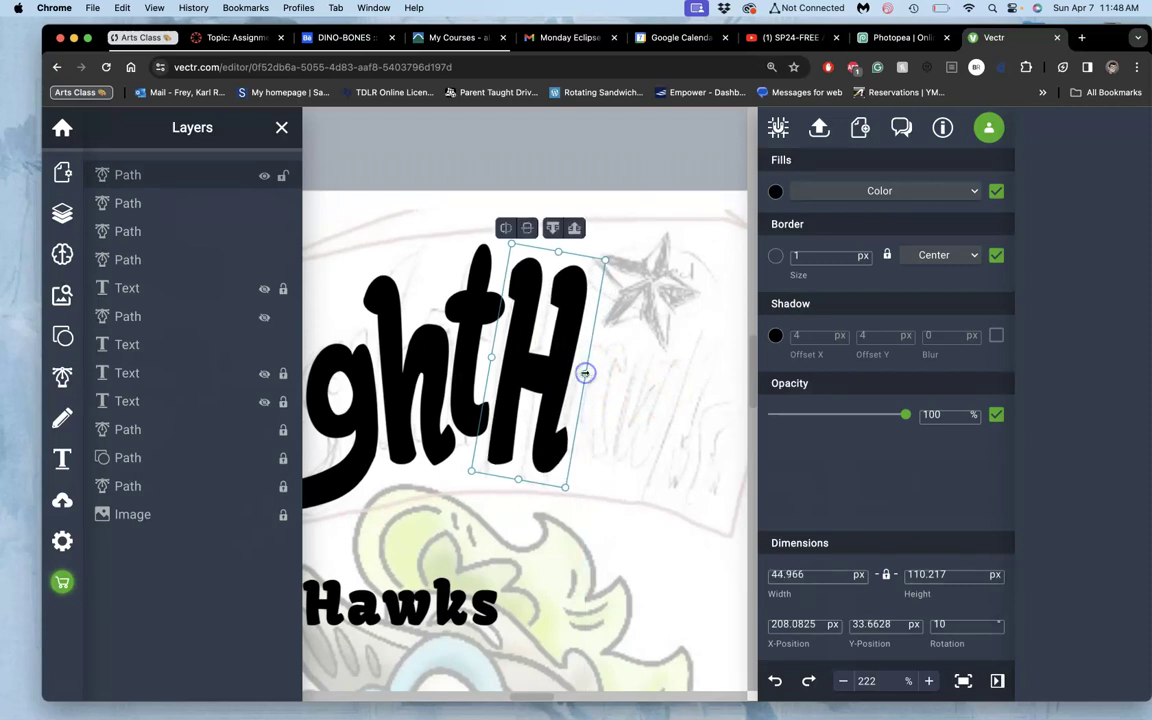
pyautogui.click(611, 418)
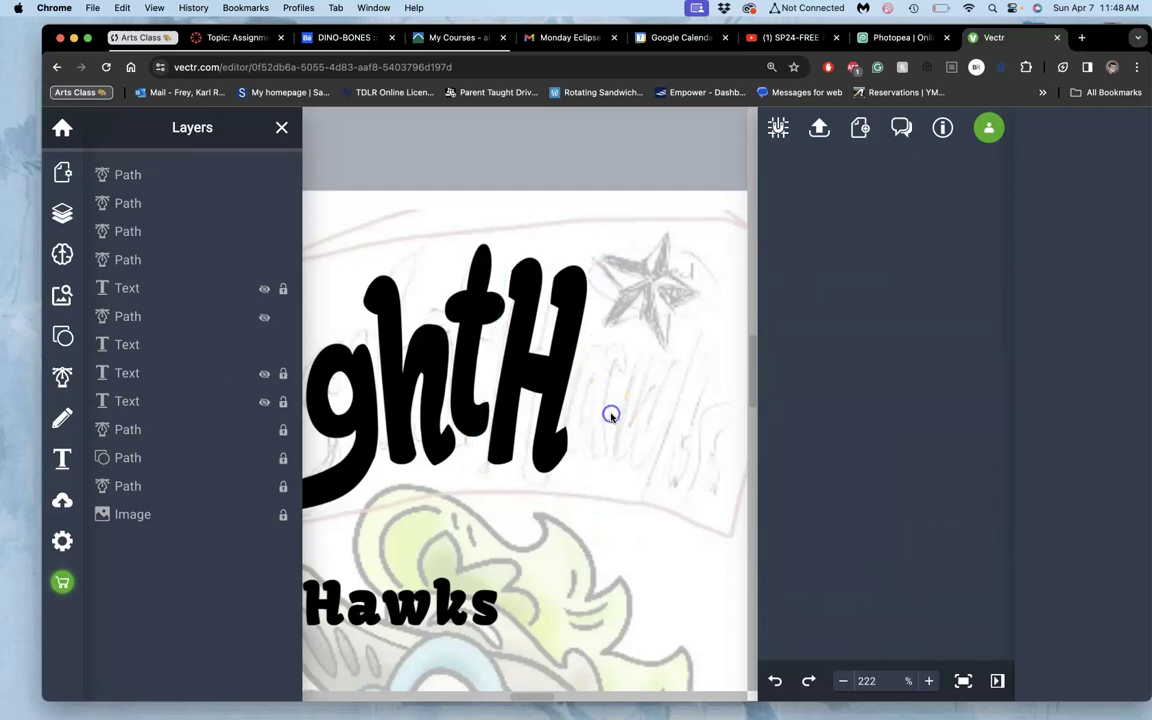
# Edit the H's points to remove surplus ones under the crossbar and reshape the corner where it meets the left leg.
pyautogui.doubleClick(541, 381)
pyautogui.scroll(3, 540, 382)
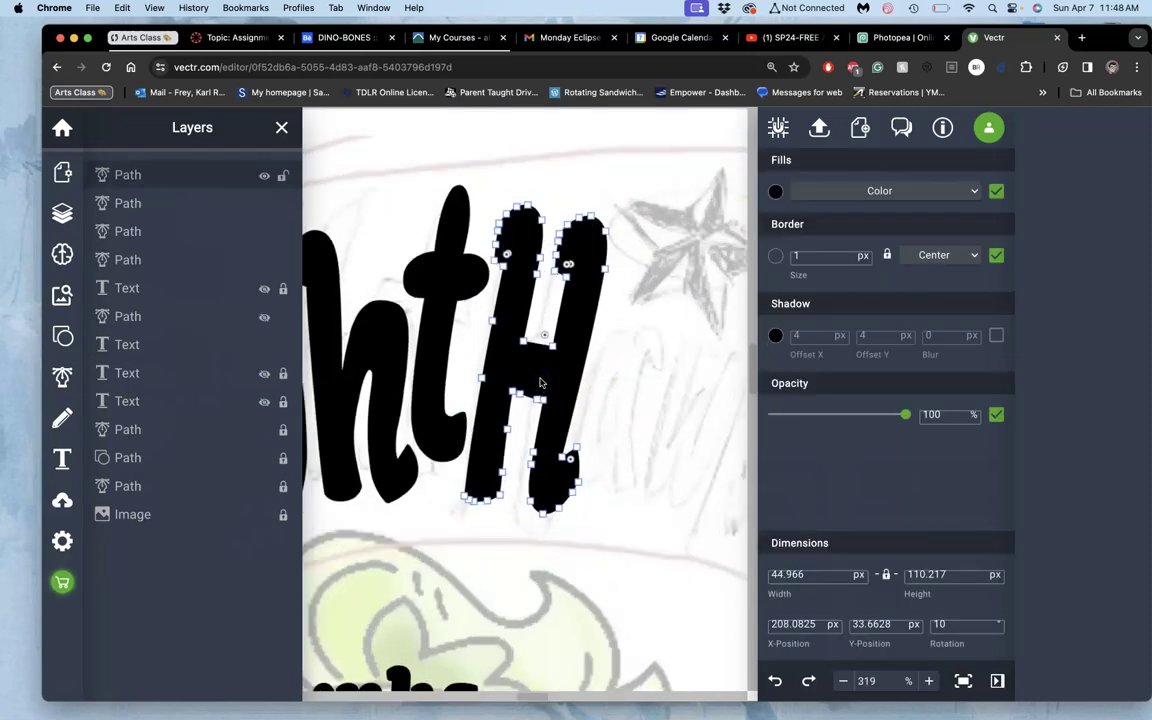
pyautogui.moveTo(545, 330); pyautogui.dragTo(540, 317)
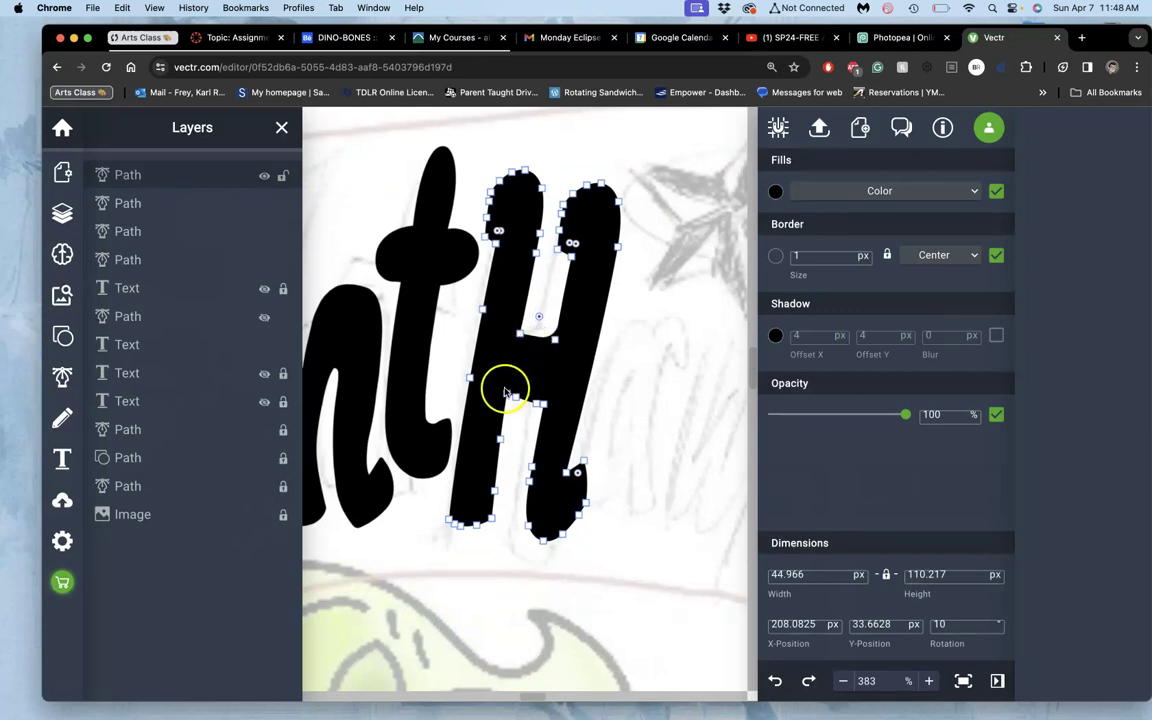
pyautogui.moveTo(517, 397)
pyautogui.mouseDown()
pyautogui.moveTo(540, 393)
pyautogui.moveTo(538, 404)
pyautogui.mouseUp()
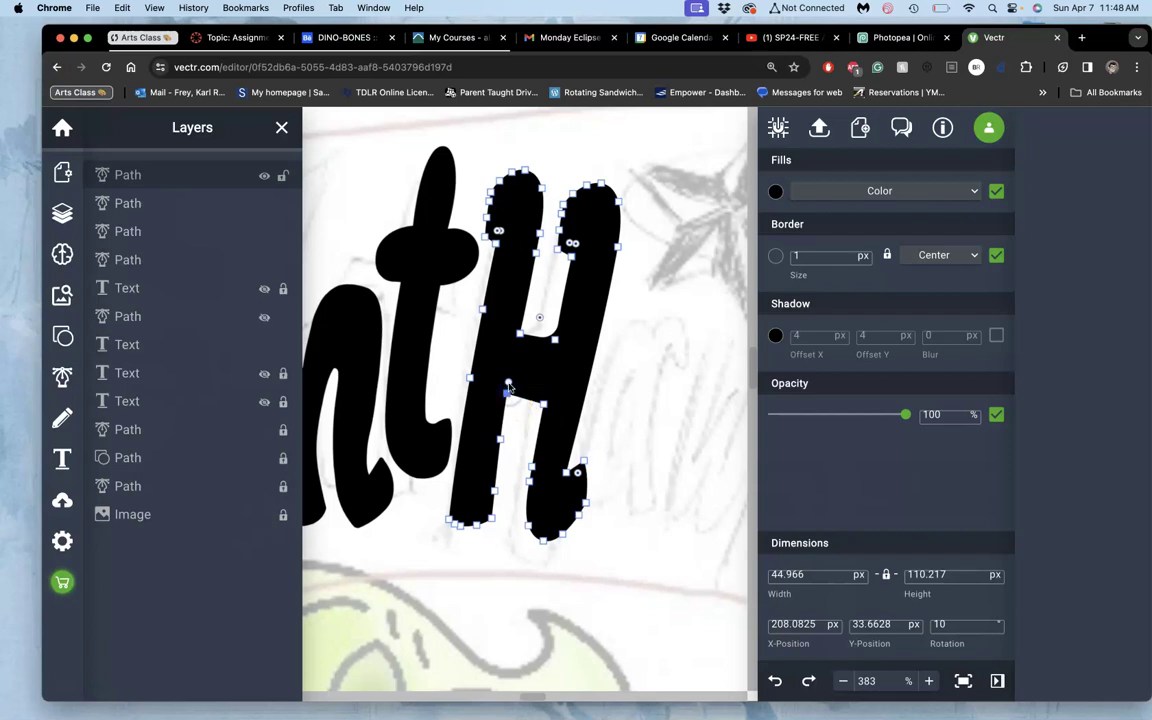
pyautogui.moveTo(519, 354); pyautogui.dragTo(537, 388)
pyautogui.click(507, 395)
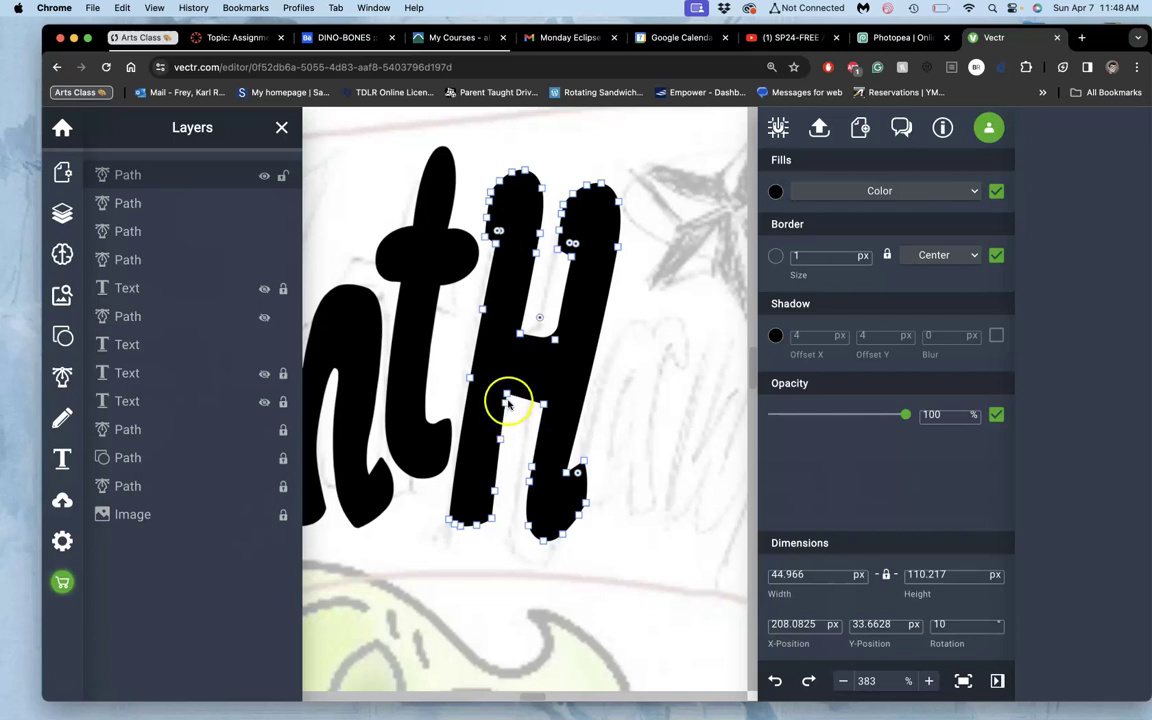
pyautogui.click(513, 412)
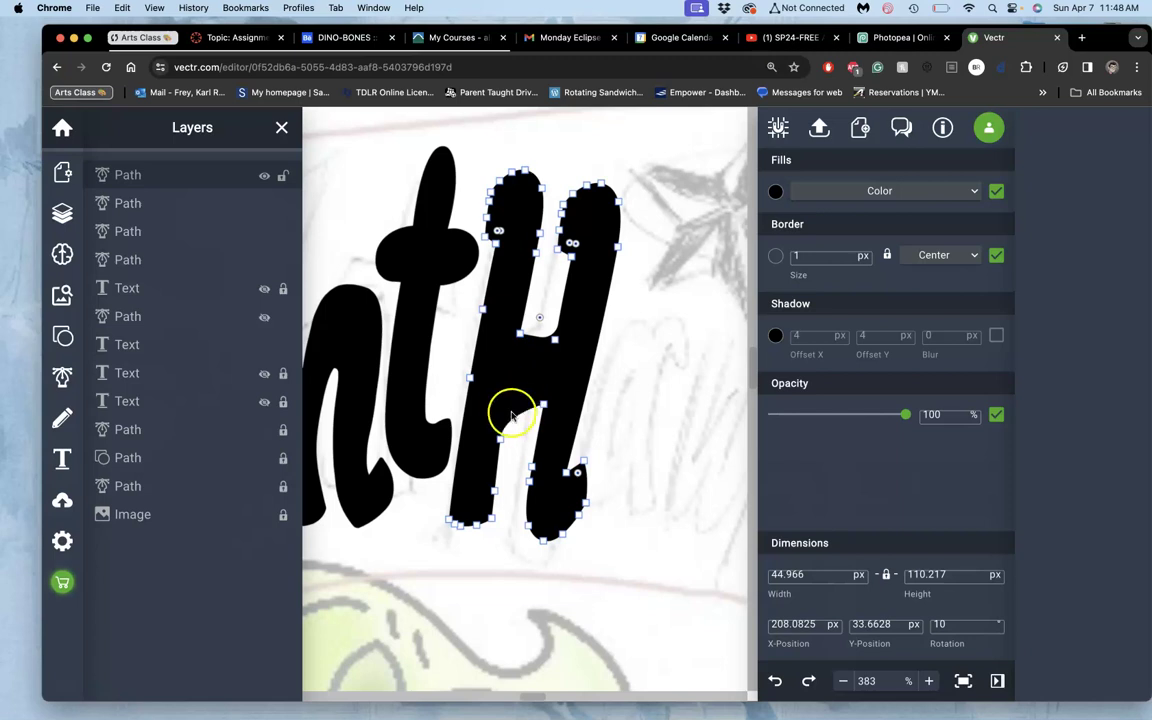
pyautogui.moveTo(513, 418); pyautogui.dragTo(509, 398)
# Move the right corner point under the H's crossbar inward and delete two points along the right leg's inner edge.
pyautogui.click(543, 405)
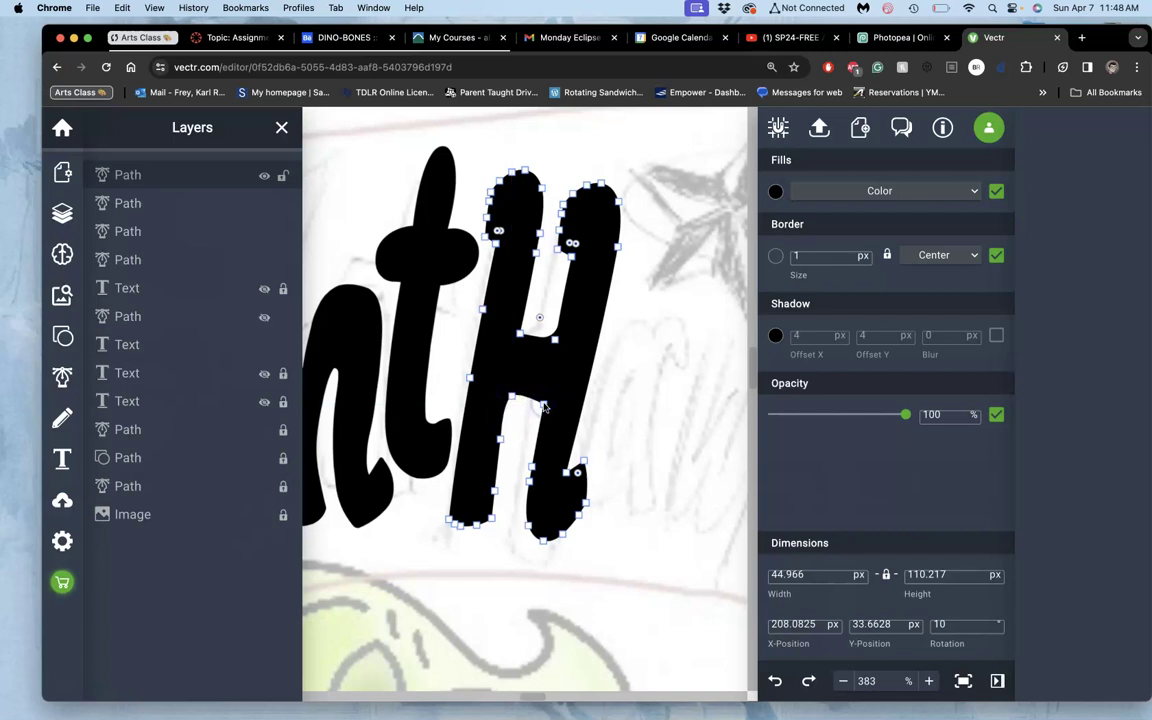
pyautogui.moveTo(544, 405); pyautogui.dragTo(531, 404)
pyautogui.click(535, 458)
pyautogui.click(532, 467)
pyautogui.press('Delete')
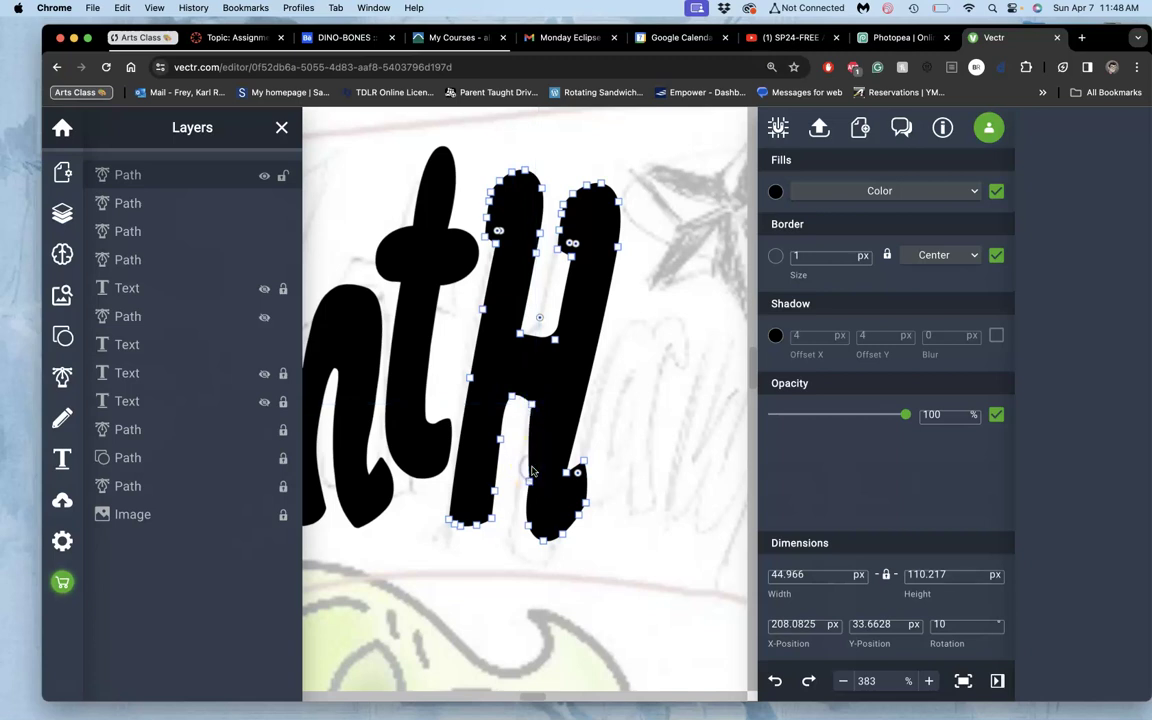
pyautogui.click(530, 481)
pyautogui.press('BackSpace')
# Pull the right foot's inner point toward the left leg and fine-tune the corner under the crossbar to thicken the right leg.
pyautogui.click(523, 524)
pyautogui.moveTo(522, 525); pyautogui.dragTo(511, 521)
pyautogui.click(530, 404)
pyautogui.moveTo(530, 402); pyautogui.dragTo(528, 400)
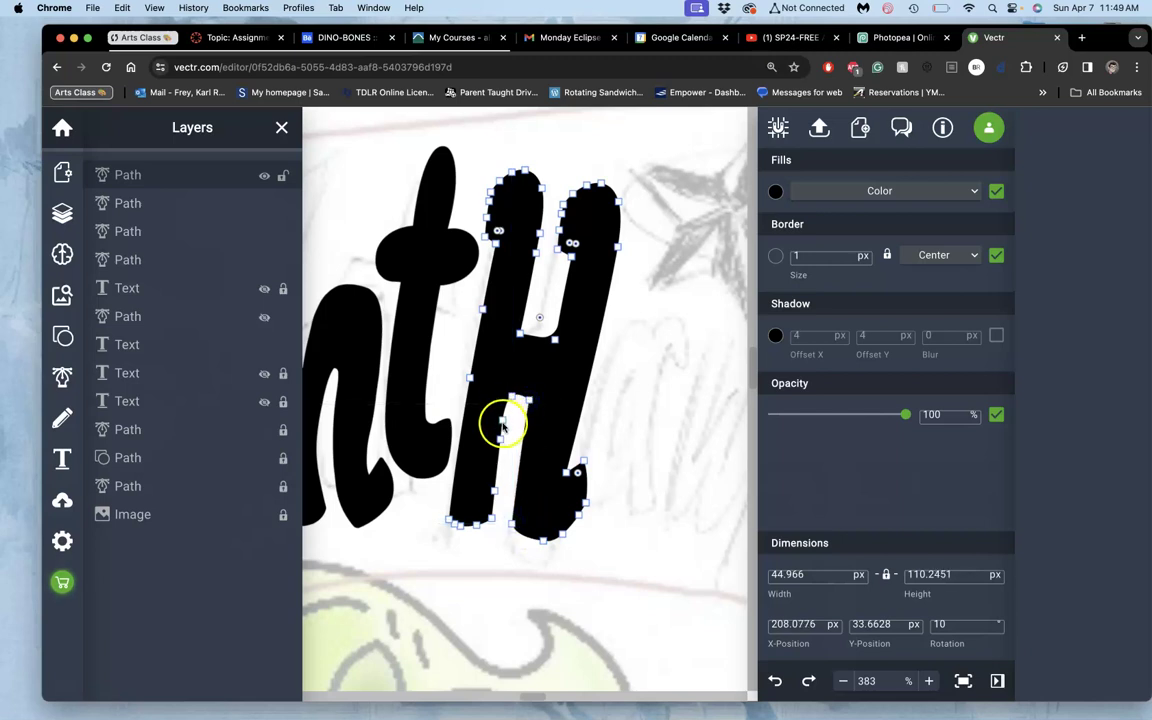
# Delete the extra point on the H's left leg and lower the tip of the right foot's hook.
pyautogui.moveTo(500, 438); pyautogui.dragTo(520, 535)
pyautogui.press('Delete')
pyautogui.click(583, 464)
pyautogui.moveTo(583, 467)
pyautogui.mouseDown()
pyautogui.moveTo(563, 494)
pyautogui.moveTo(581, 486)
pyautogui.mouseUp()
pyautogui.click(599, 532)
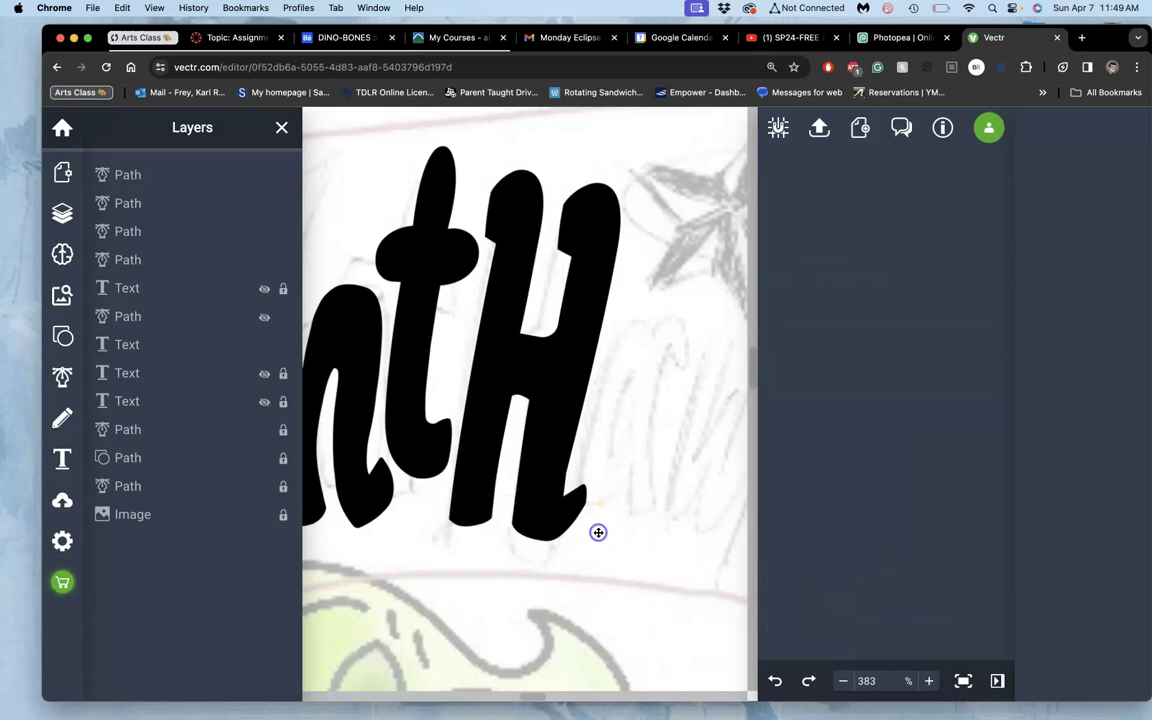
# Reposition the right foot's inner lower point and round its corner into a smooth curve.
pyautogui.click(538, 520)
pyautogui.moveTo(512, 524); pyautogui.dragTo(519, 523)
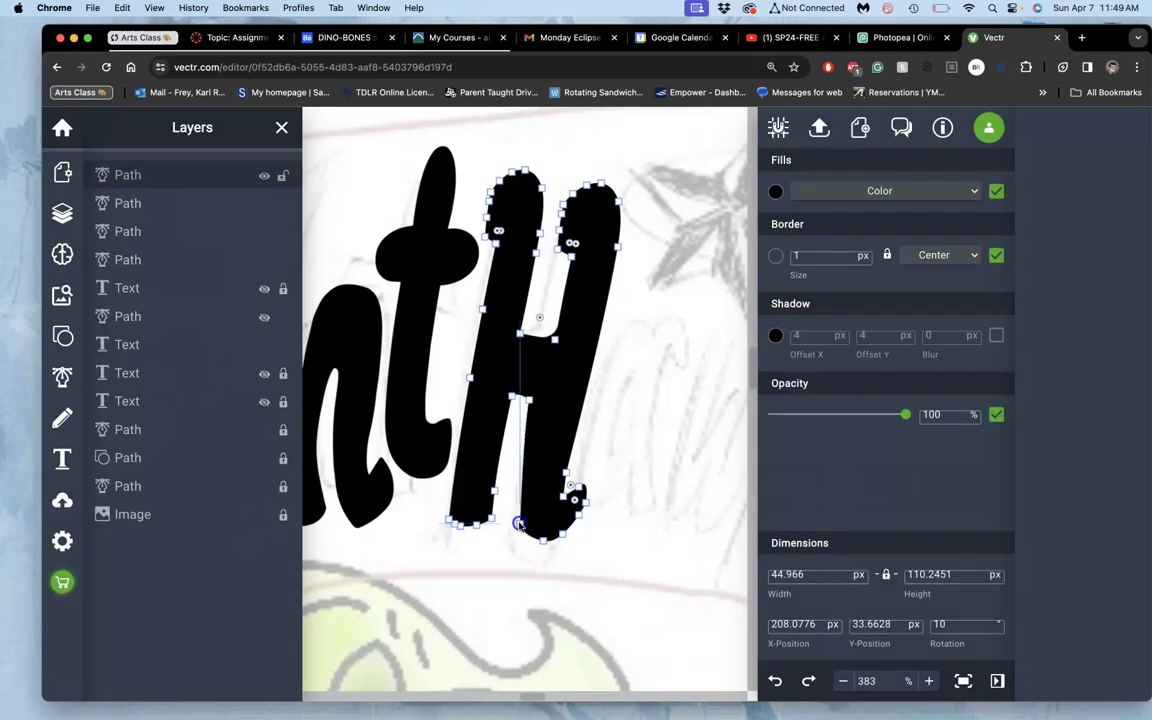
pyautogui.moveTo(517, 522); pyautogui.dragTo(573, 490)
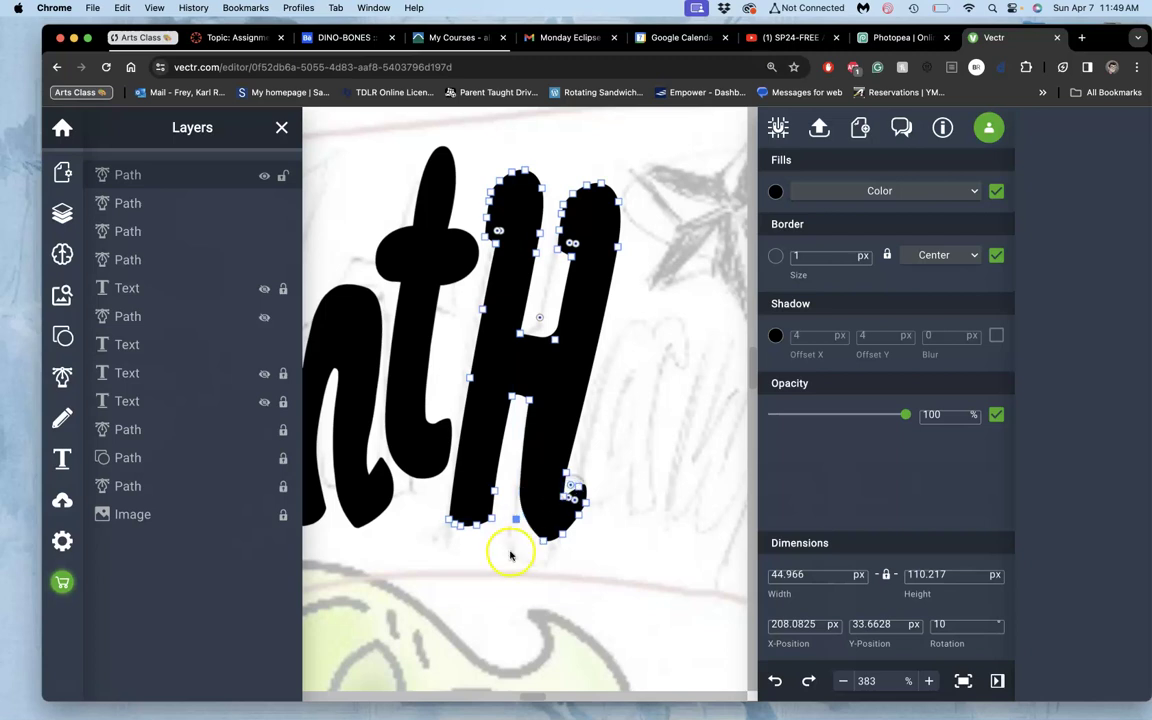
pyautogui.click(508, 552)
pyautogui.click(537, 529)
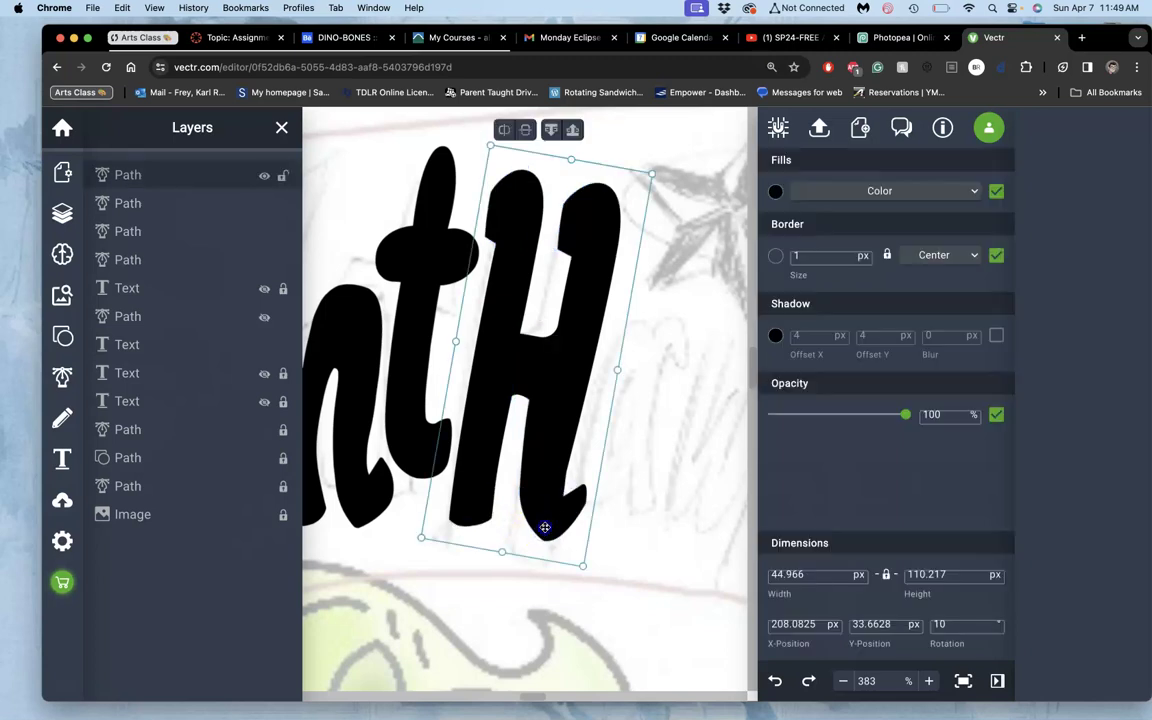
# Shift the right foot's bottom toward the hook and readjust the inner lower point so the foot curves to a taper.
pyautogui.doubleClick(545, 527)
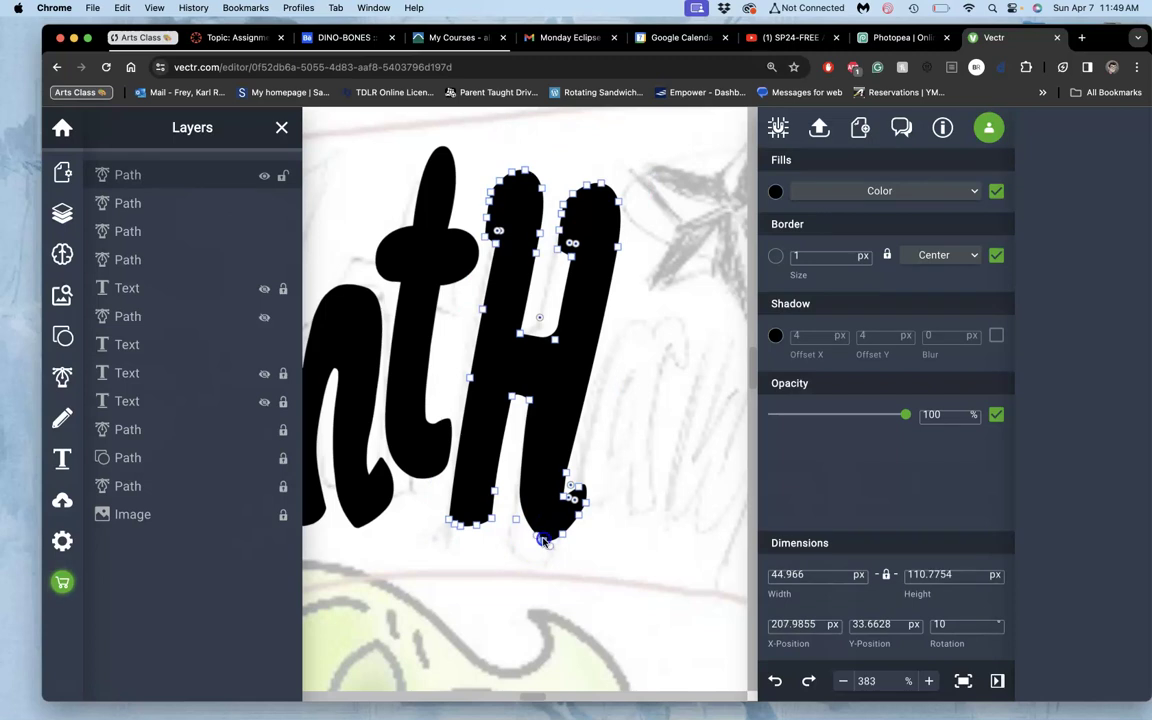
pyautogui.moveTo(547, 546); pyautogui.dragTo(544, 543)
pyautogui.press('super+z')
pyautogui.moveTo(563, 546); pyautogui.dragTo(579, 543)
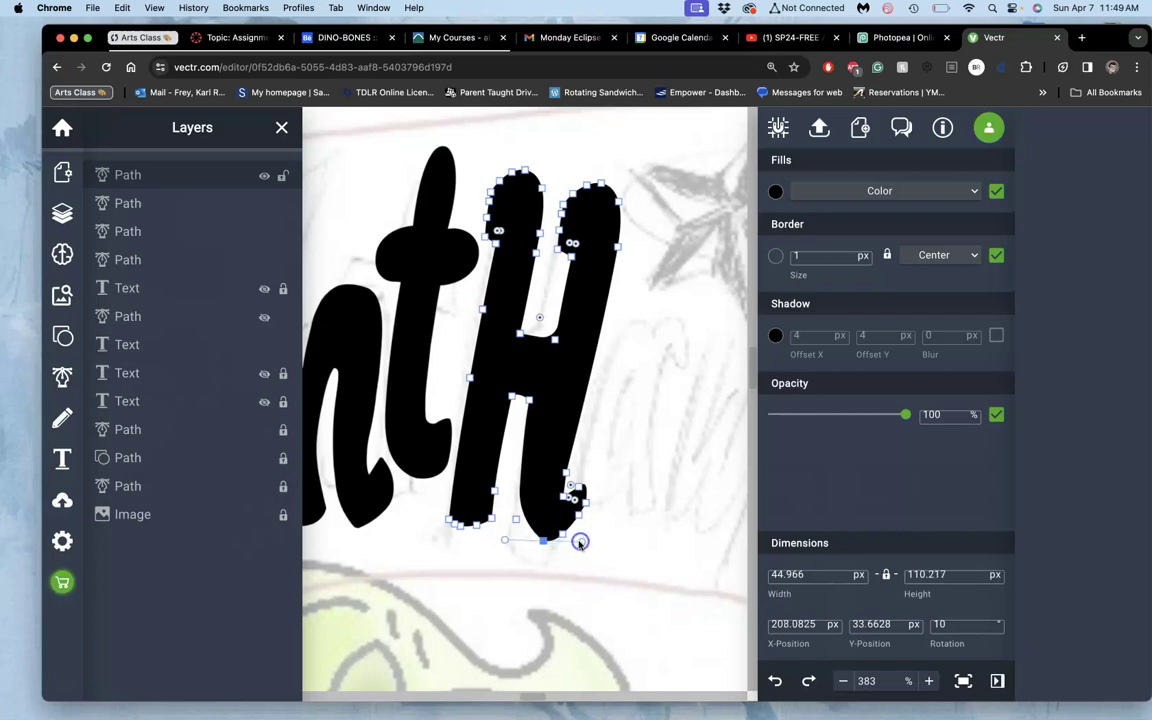
pyautogui.click(552, 542)
pyautogui.moveTo(534, 518)
pyautogui.mouseDown()
pyautogui.moveTo(528, 536)
pyautogui.moveTo(525, 518)
pyautogui.mouseUp()
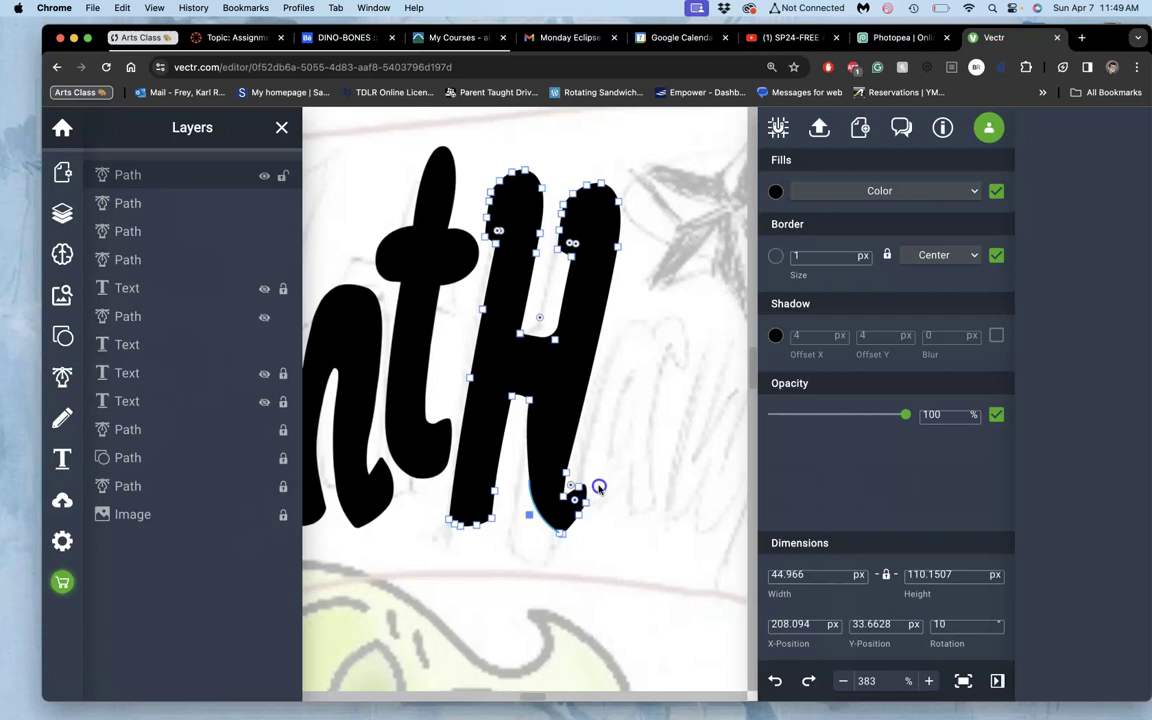
pyautogui.click(536, 517)
pyautogui.moveTo(535, 518); pyautogui.dragTo(515, 519)
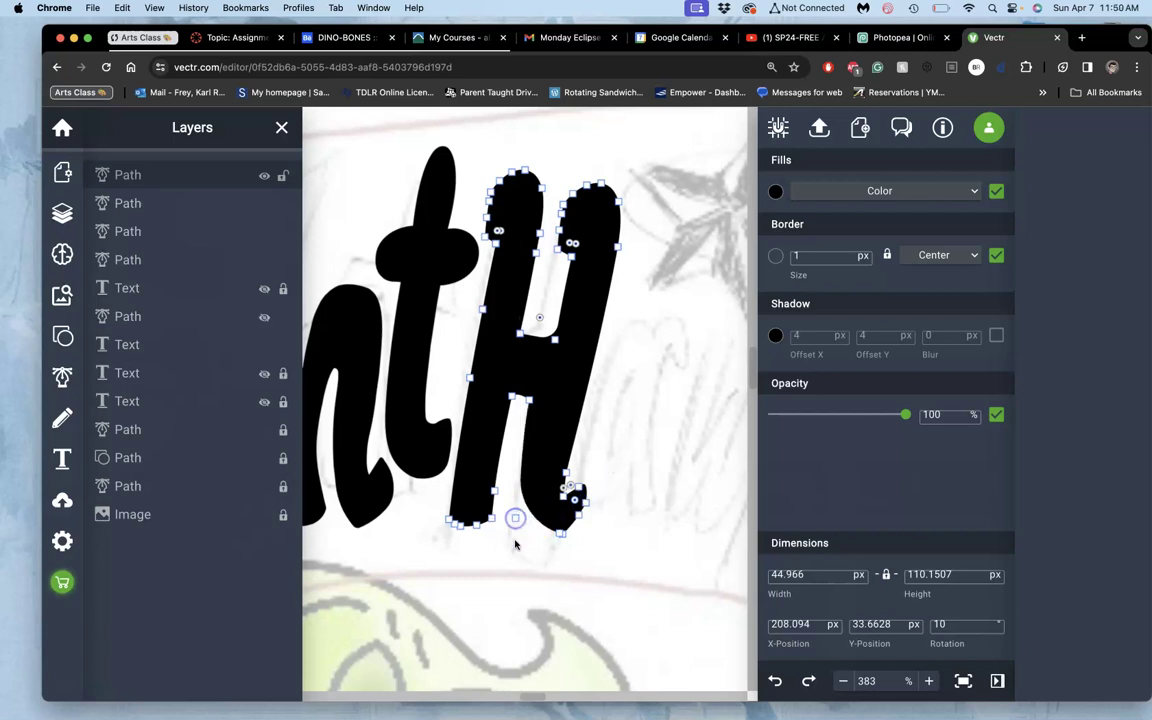
pyautogui.click(514, 543)
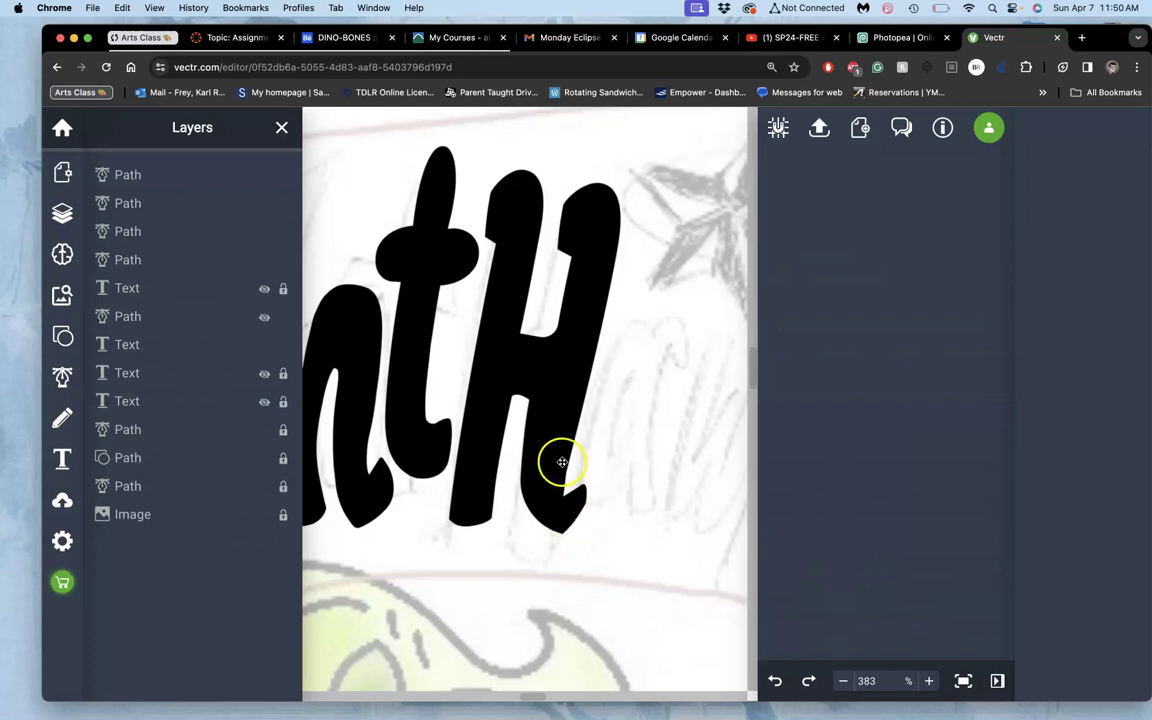
# Move the points of the H's right foot and hook down together, extending the letter to about 114 px high.
pyautogui.click(551, 499)
pyautogui.doubleClick(548, 487)
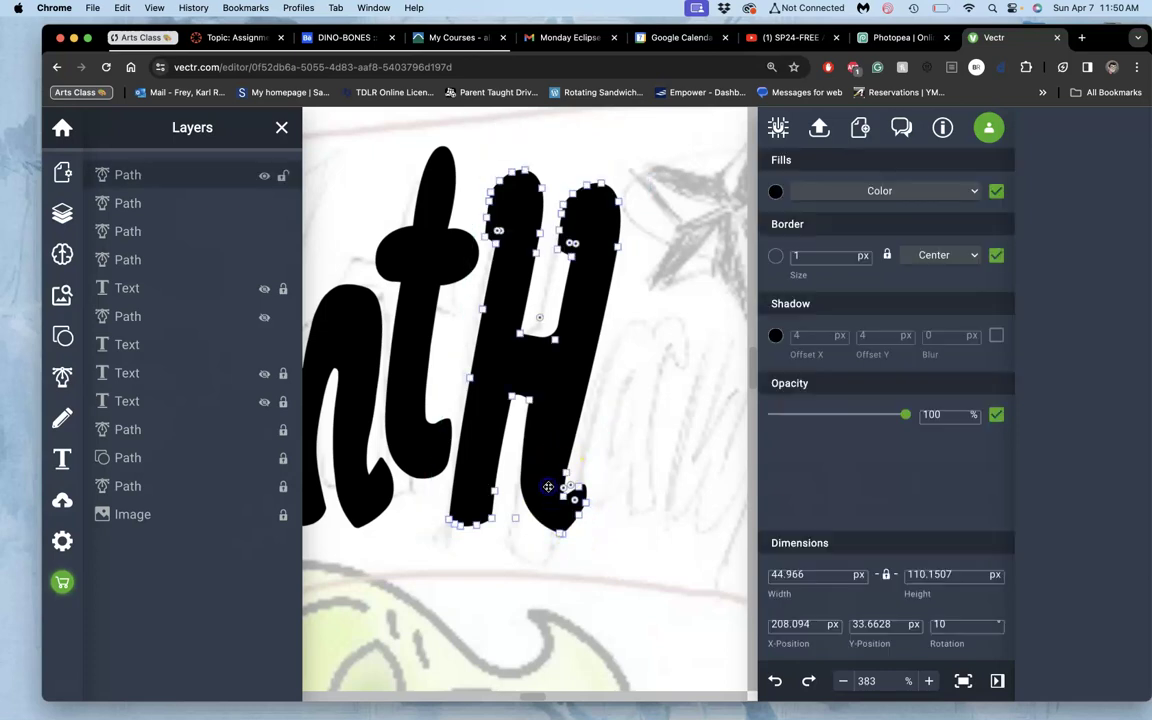
pyautogui.scroll(5, 568, 485)
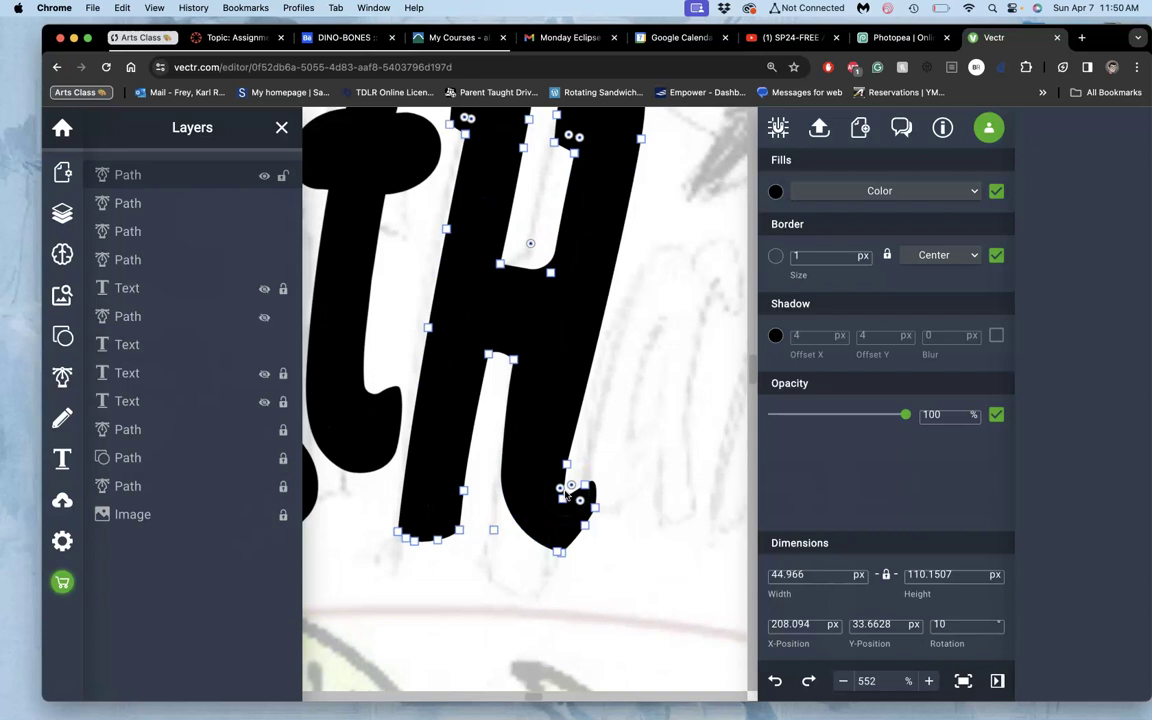
pyautogui.click(562, 500)
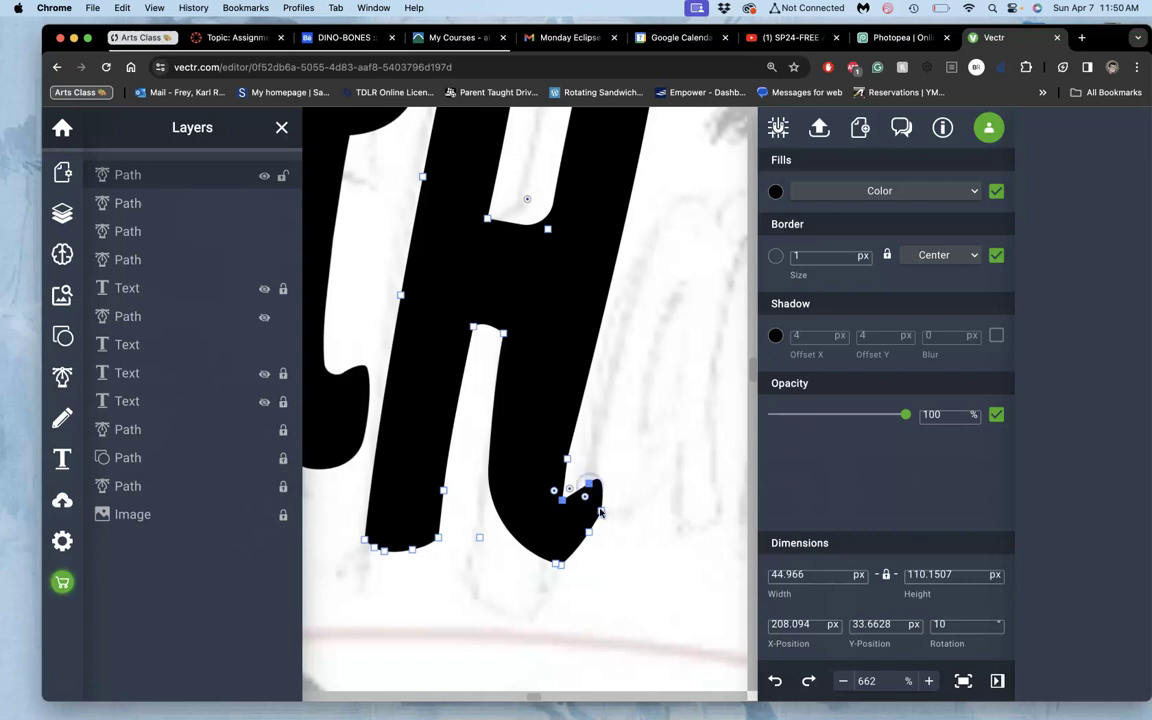
pyautogui.click(560, 562)
pyautogui.moveTo(557, 565); pyautogui.dragTo(539, 600)
# Delete the leftover point at the hook's tip and move the right leg's outer edge point inward.
pyautogui.click(599, 514)
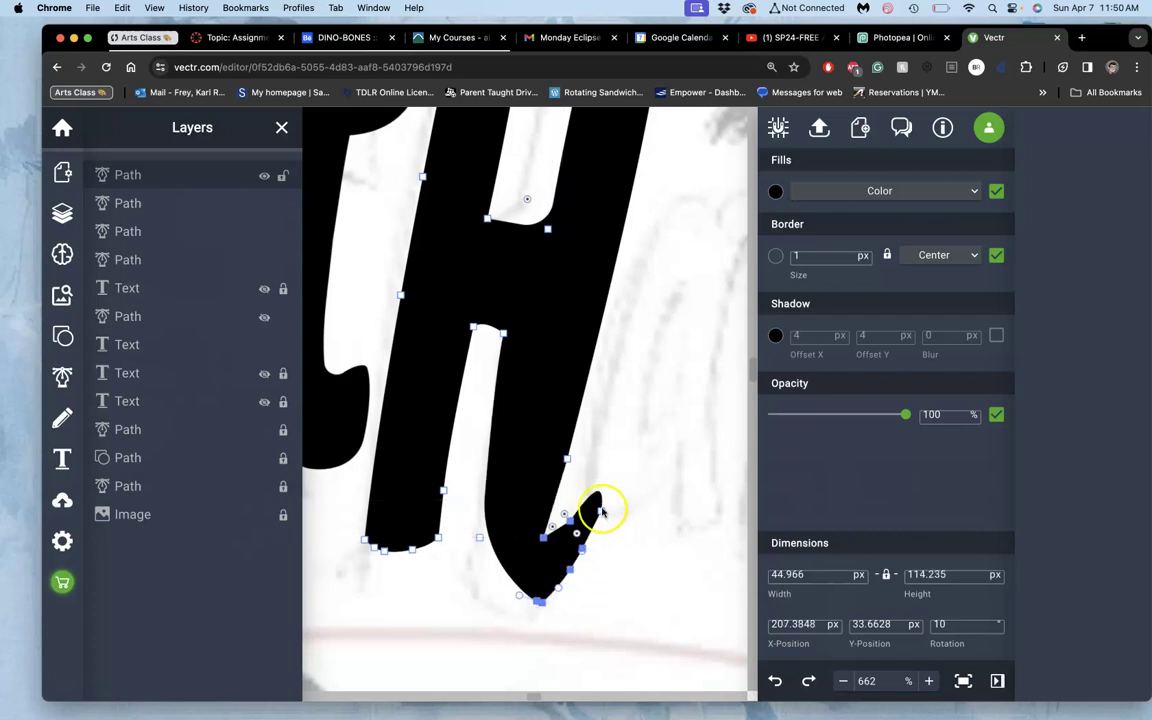
pyautogui.press('Delete')
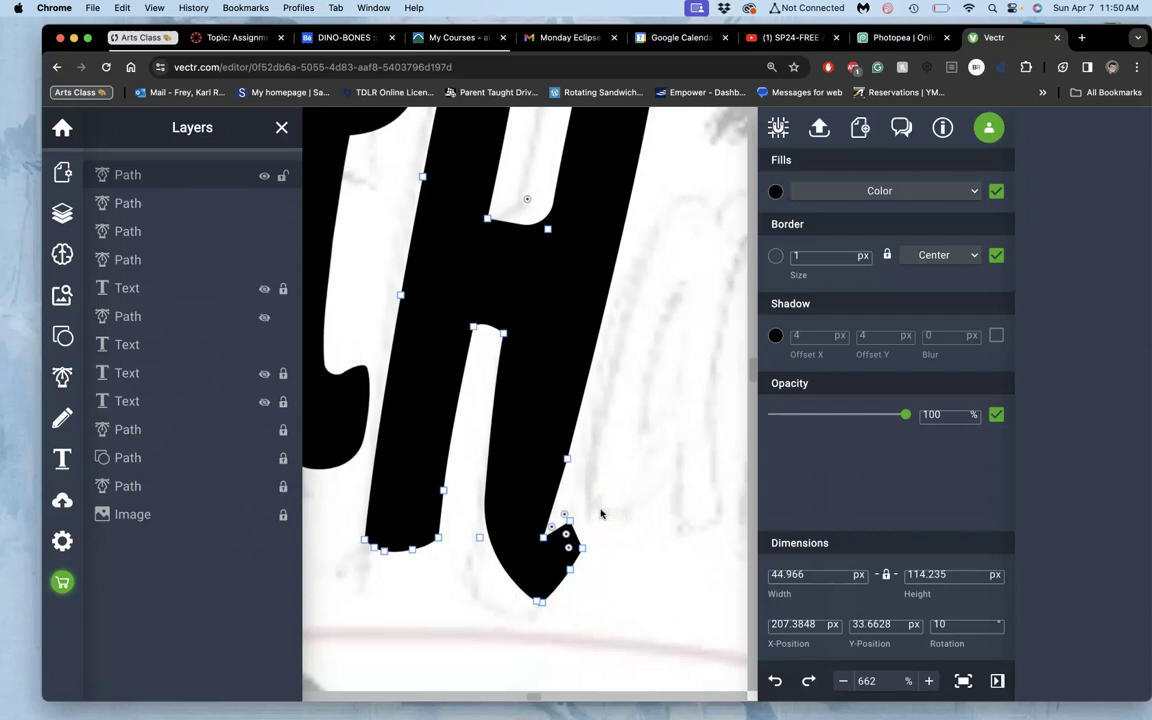
pyautogui.moveTo(567, 458); pyautogui.dragTo(555, 459)
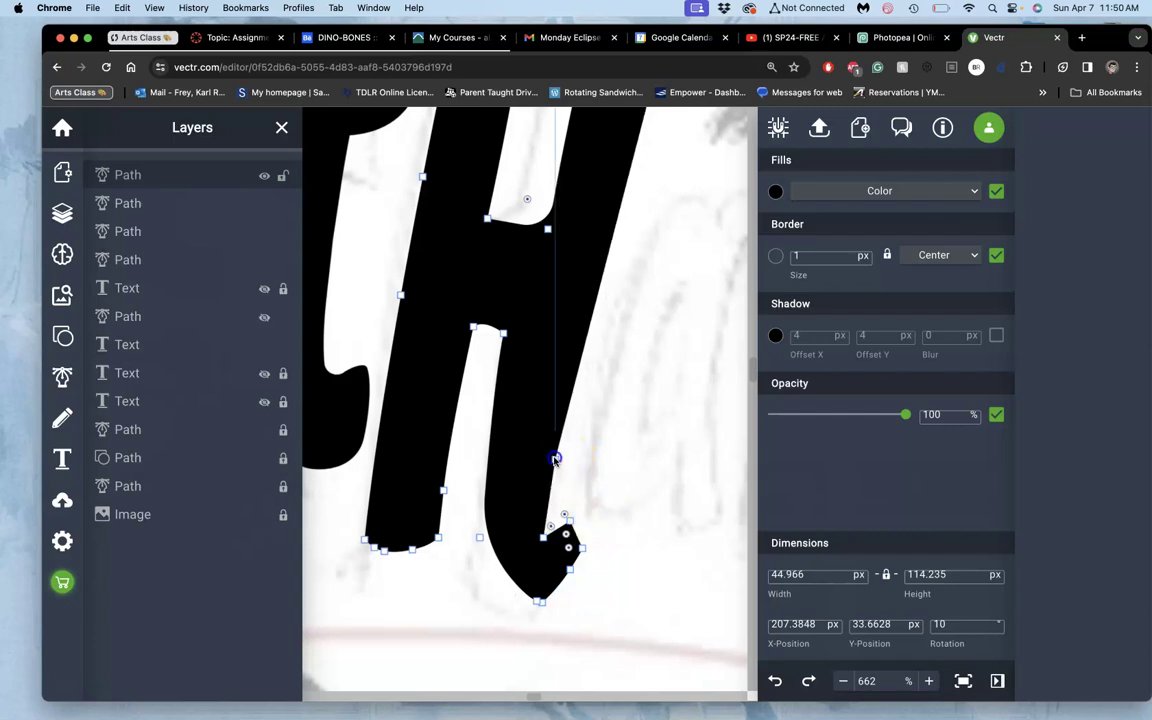